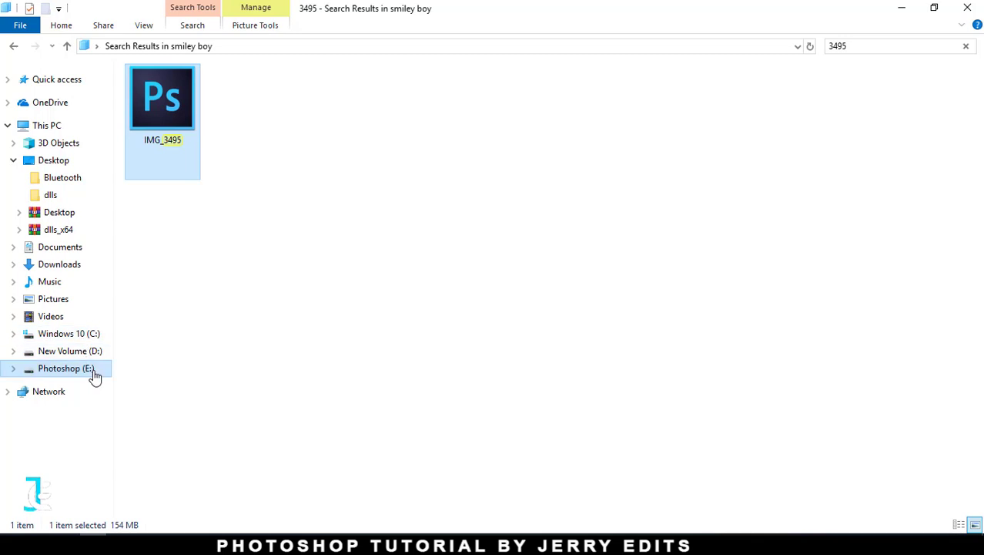
- Browse to E:\Stock\BG\city and drag the seattle-3429902 photo into Photoshop
{"action": "left_click", "coordinate": [91, 370]}
{"action": "double_click", "coordinate": [318, 108]}
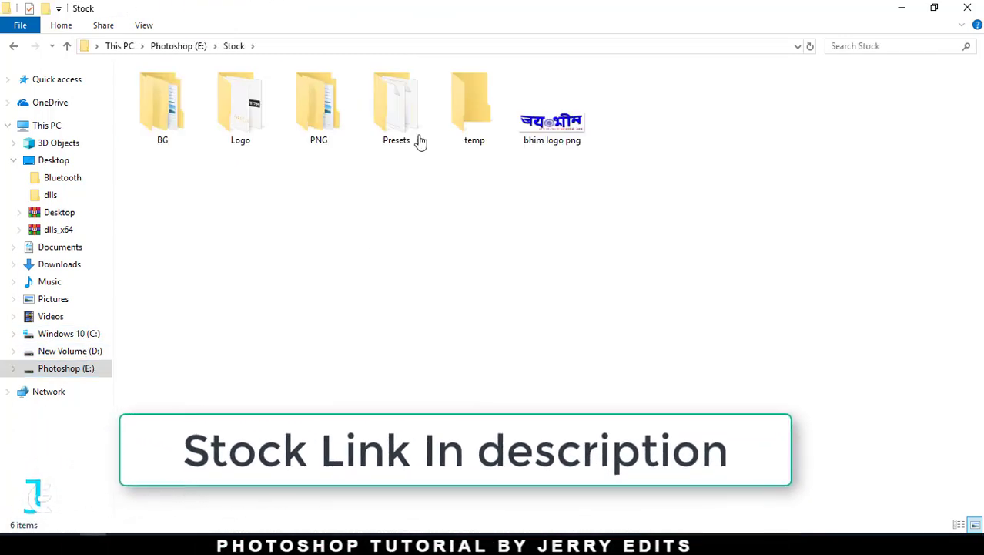
{"action": "double_click", "coordinate": [159, 131]}
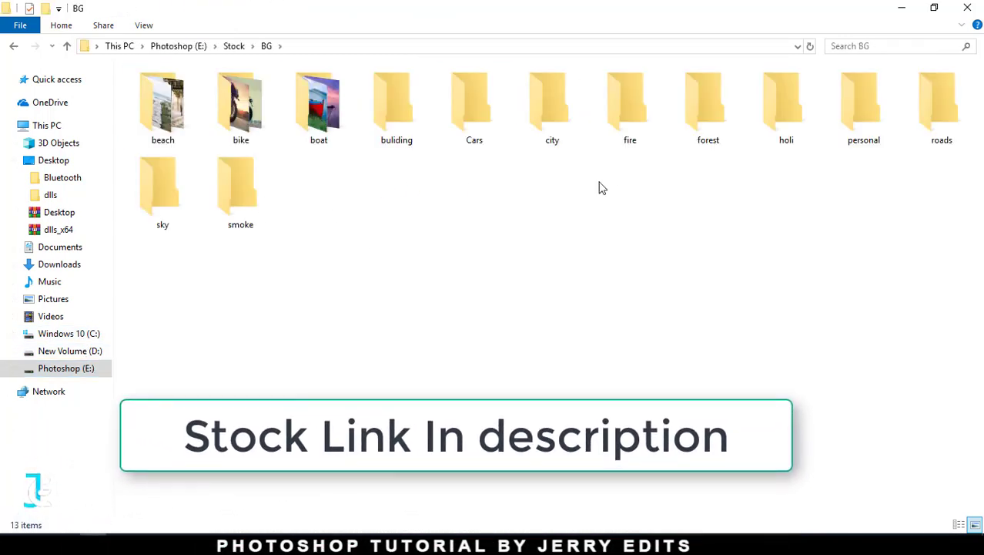
{"action": "double_click", "coordinate": [565, 135]}
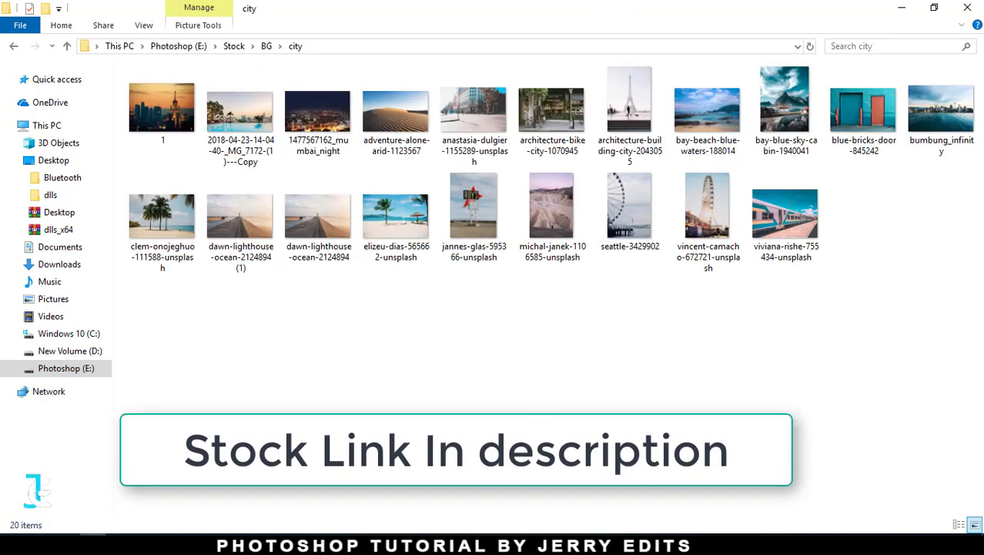
{"action": "left_click_drag", "start_coordinate": [630, 211], "coordinate": [183, 532]}
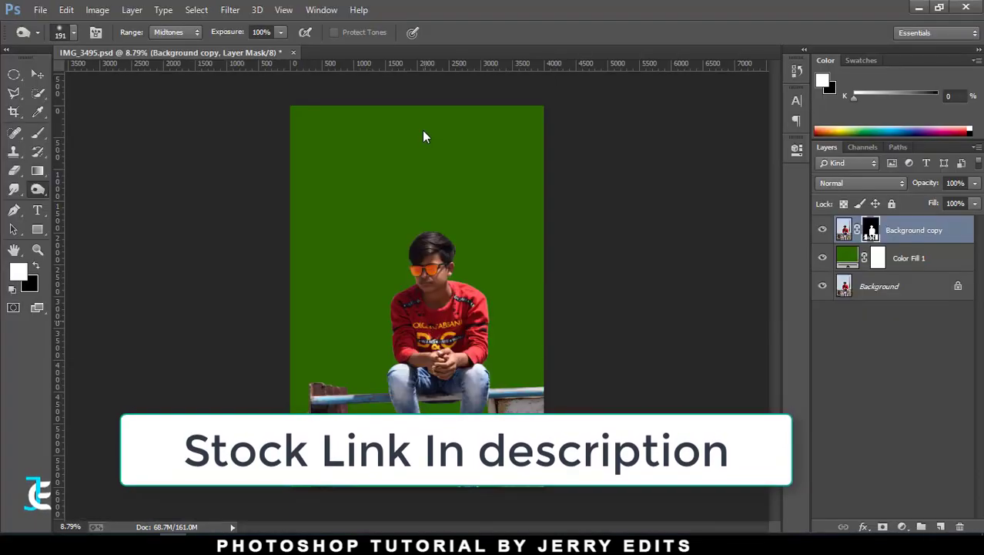
- Scale seattle-3429902 to fill the canvas, move it below Background copy, and nudge it into place
{"action": "left_click_drag", "start_coordinate": [424, 137], "coordinate": [413, 123]}
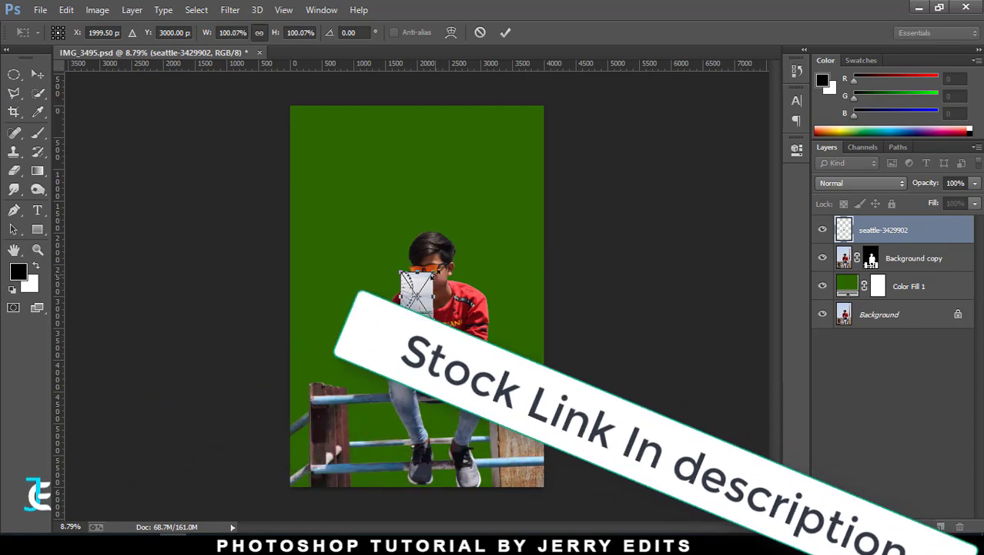
{"action": "left_click_drag", "start_coordinate": [435, 271], "coordinate": [624, 80]}
{"action": "left_click_drag", "start_coordinate": [512, 237], "coordinate": [512, 230]}
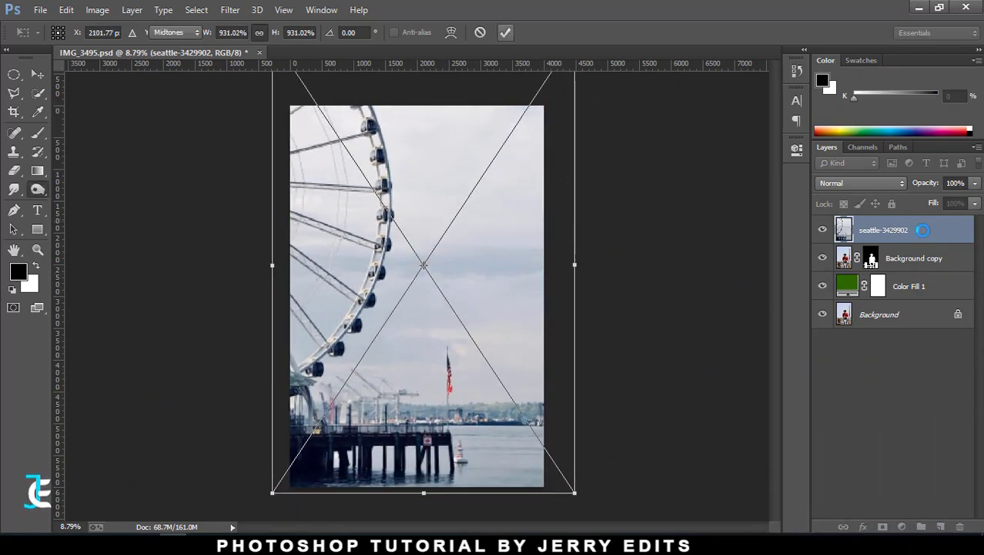
{"action": "left_click_drag", "start_coordinate": [883, 230], "coordinate": [885, 272]}
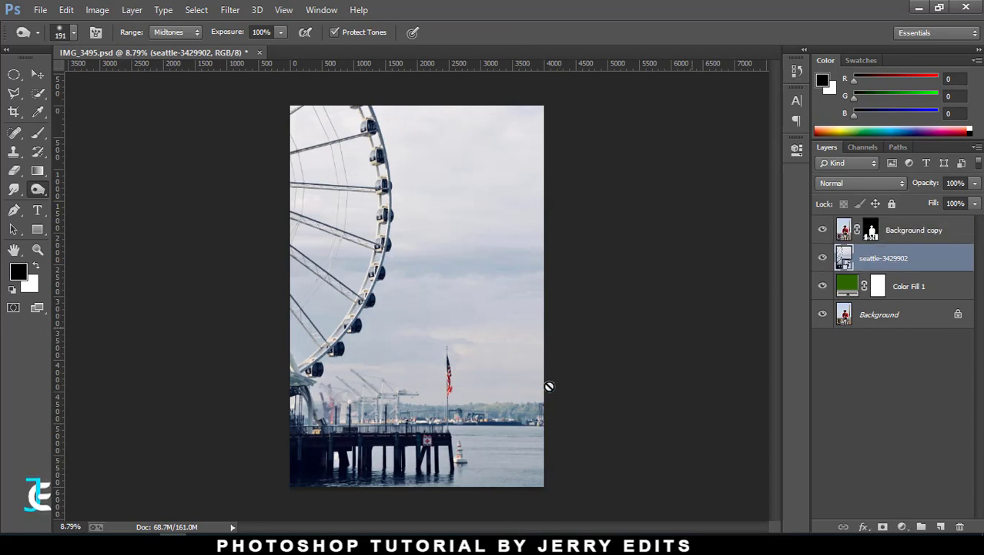
{"action": "left_click", "coordinate": [37, 74]}
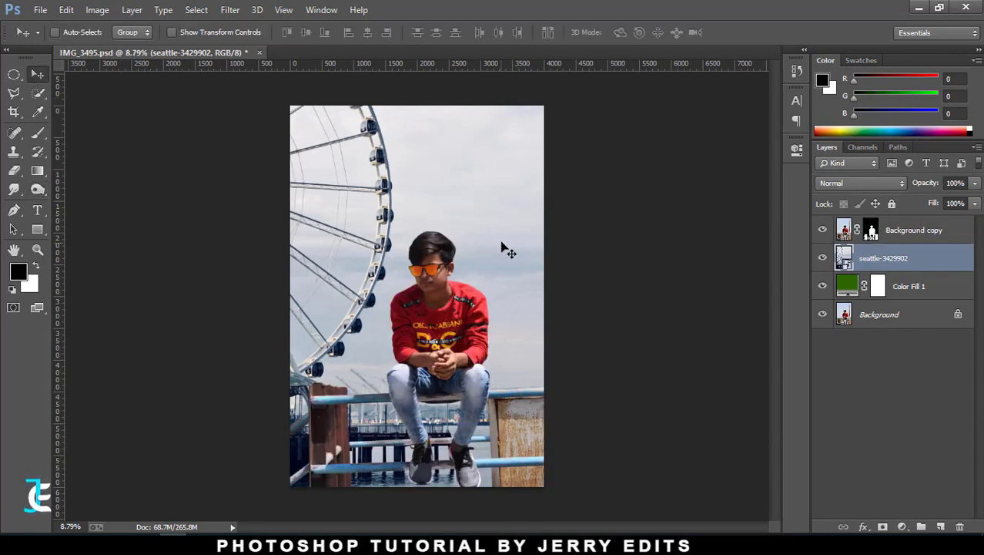
{"action": "mouse_move", "coordinate": [502, 248]}
{"action": "left_mouse_down"}
{"action": "mouse_move", "coordinate": [490, 232]}
{"action": "mouse_move", "coordinate": [501, 246]}
{"action": "left_mouse_up"}
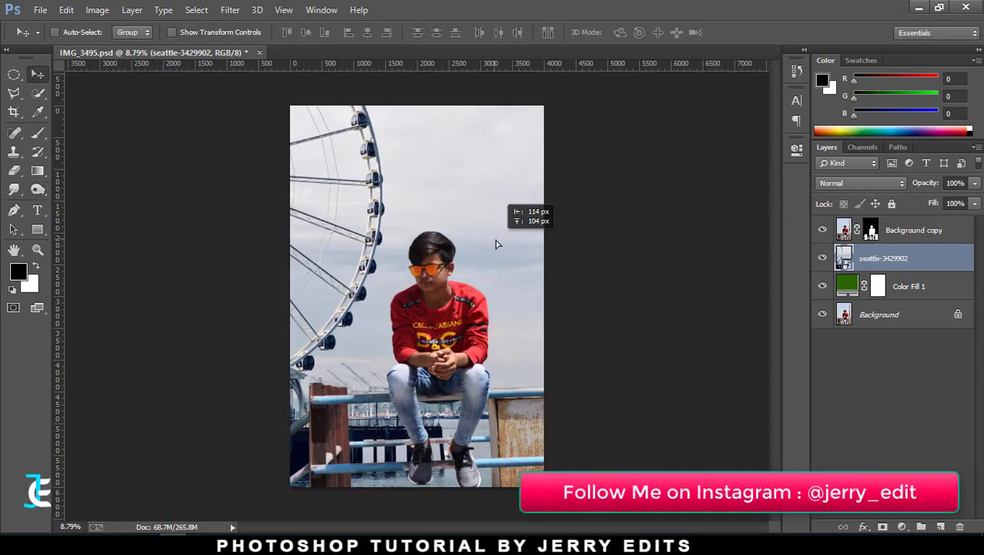
- Crop the composite slightly tighter
{"action": "left_click", "coordinate": [13, 111]}
{"action": "mouse_move", "coordinate": [433, 165]}
{"action": "left_mouse_down"}
{"action": "mouse_move", "coordinate": [433, 187]}
{"action": "mouse_move", "coordinate": [418, 141]}
{"action": "left_mouse_up"}
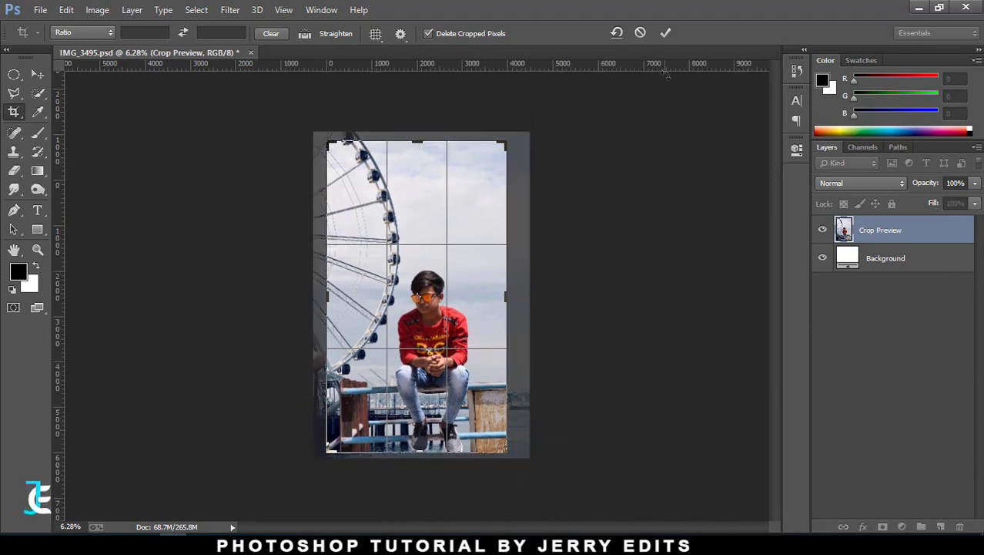
{"action": "left_click", "coordinate": [665, 32]}
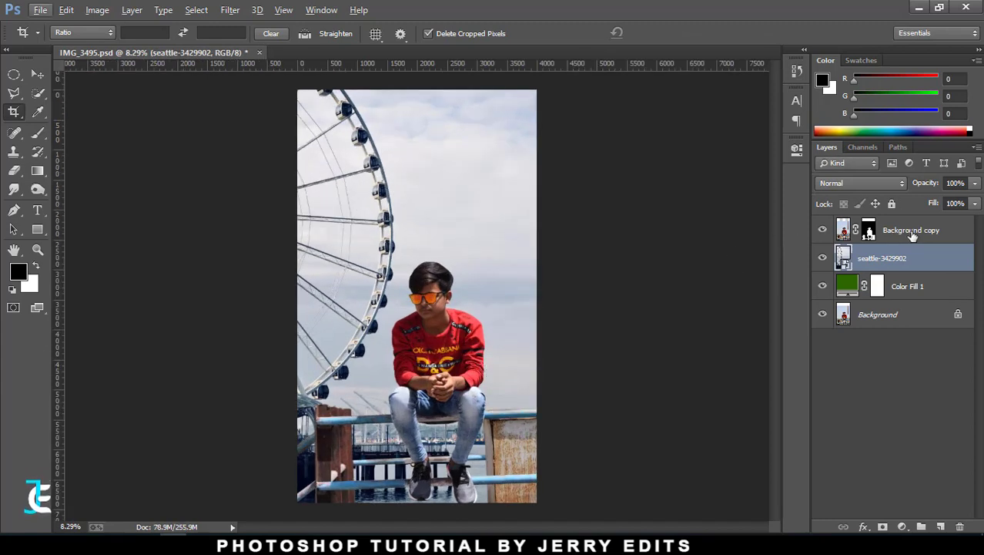
- Keep a copy of Background copy below Color Fill 1 and apply the original's layer mask
{"action": "left_click_drag", "start_coordinate": [912, 235], "coordinate": [924, 301]}
{"action": "right_click", "coordinate": [869, 230]}
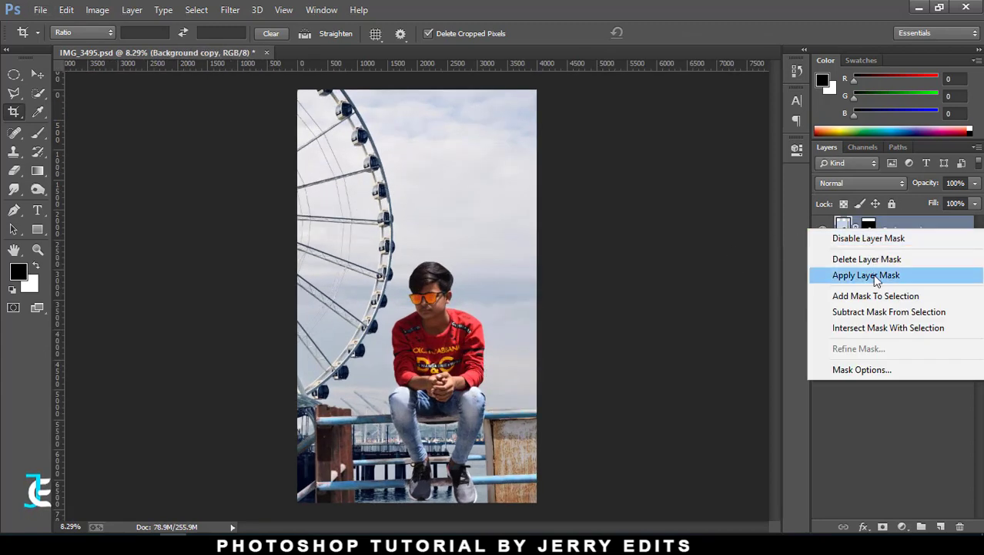
{"action": "left_click", "coordinate": [880, 275]}
- Brighten the boy layer with Shadows/Highlights at 31% shadows
{"action": "left_click", "coordinate": [97, 9]}
{"action": "mouse_move", "coordinate": [119, 47]}
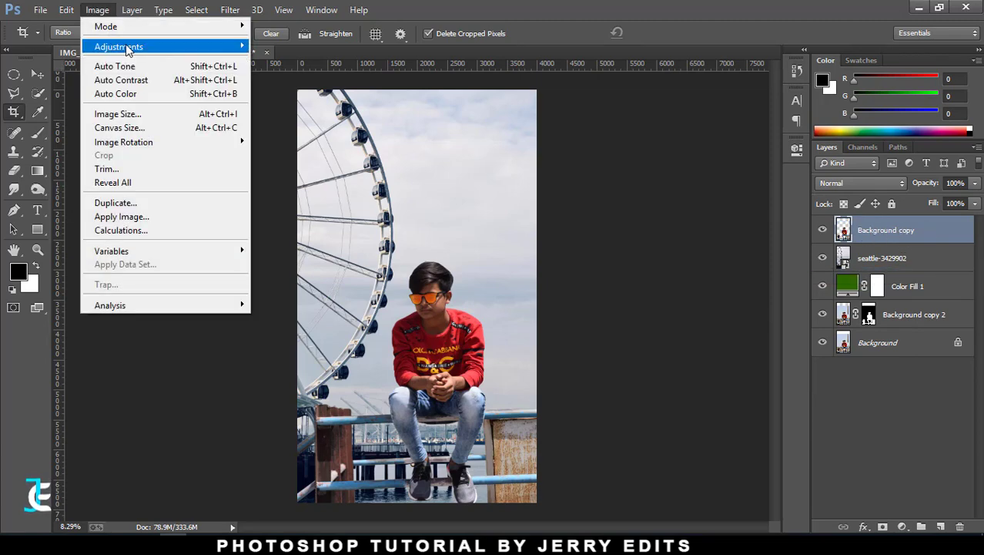
{"action": "left_click", "coordinate": [303, 285]}
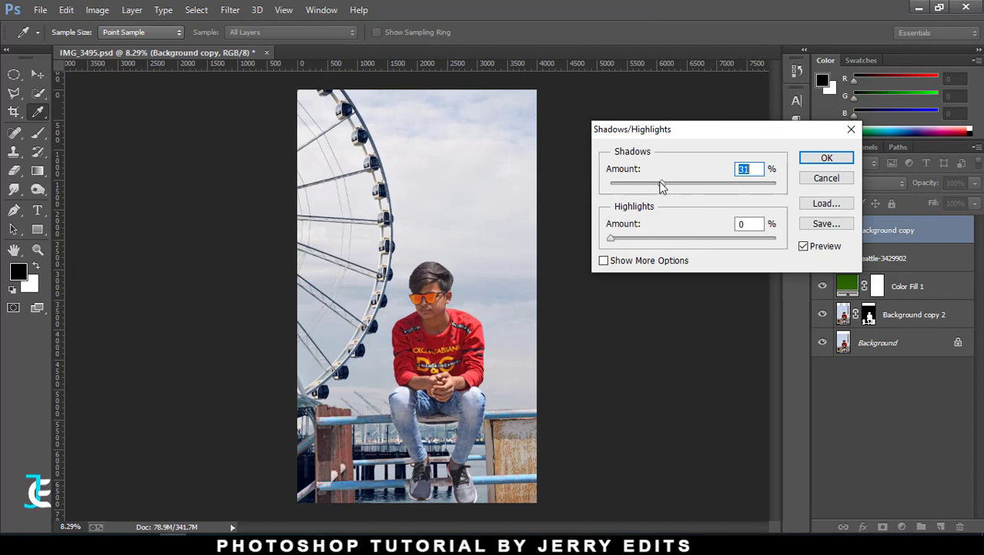
{"action": "left_click", "coordinate": [827, 158]}
- Add a Color Balance layer with shadows pushed +13 toward blue
{"action": "key", "text": "c"}
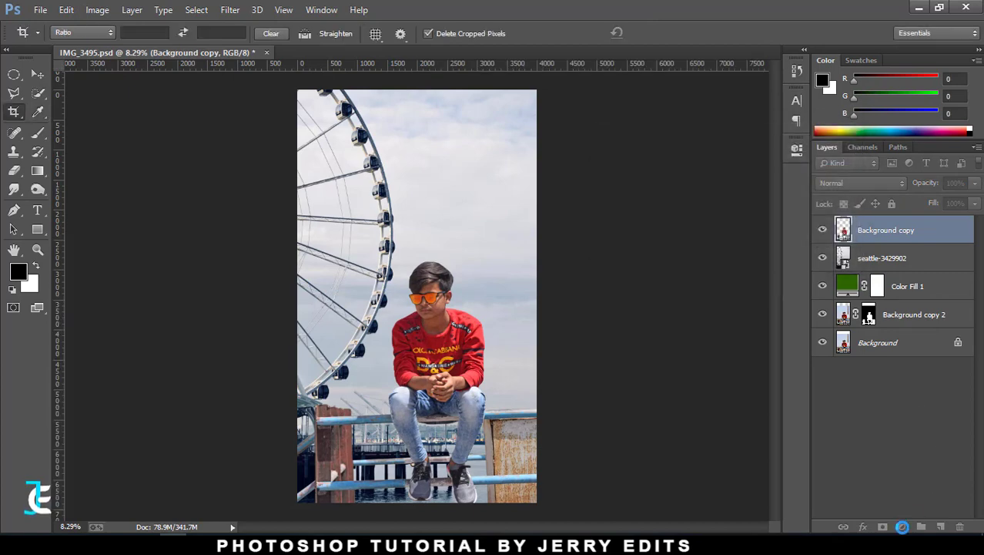
{"action": "left_click", "coordinate": [902, 526]}
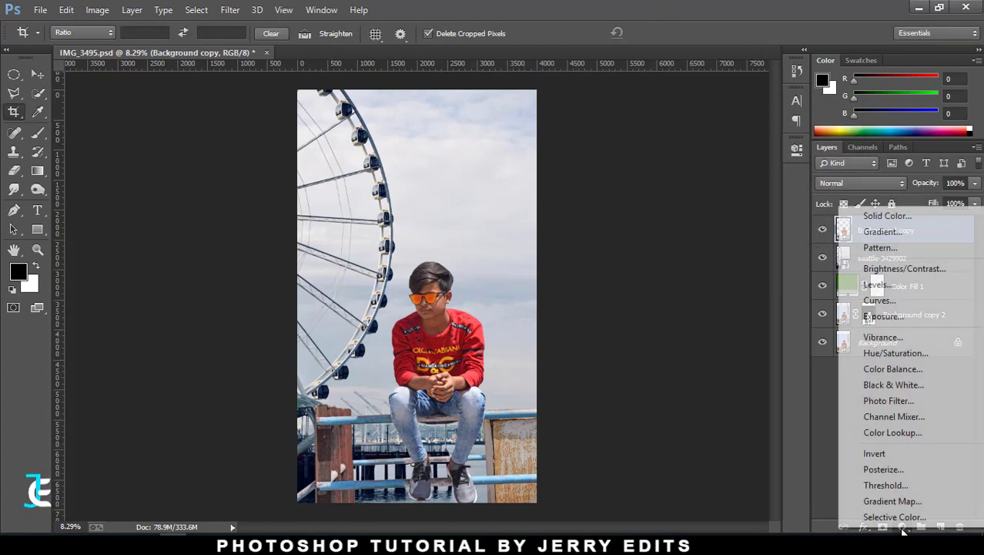
{"action": "left_click", "coordinate": [868, 368]}
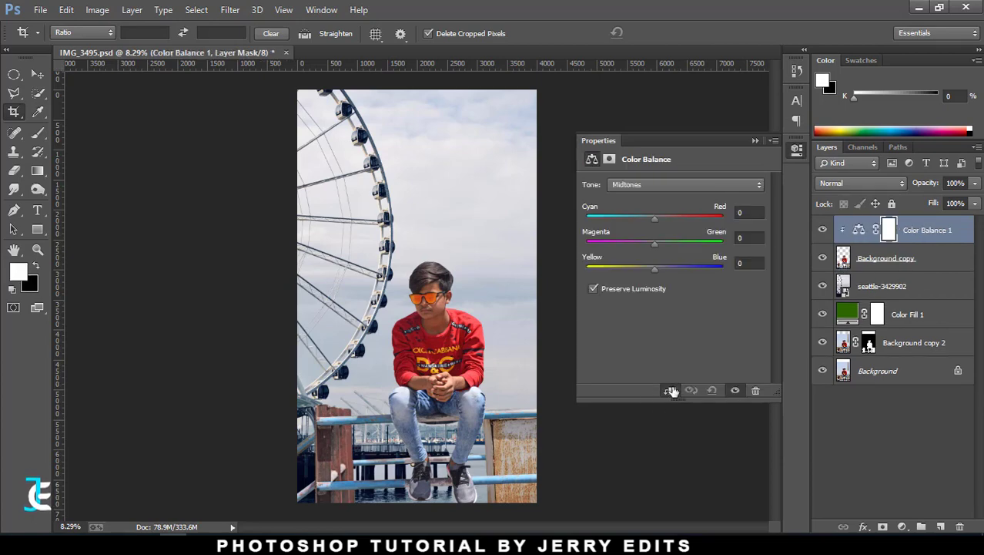
{"action": "left_click", "coordinate": [664, 184]}
{"action": "left_click", "coordinate": [639, 193]}
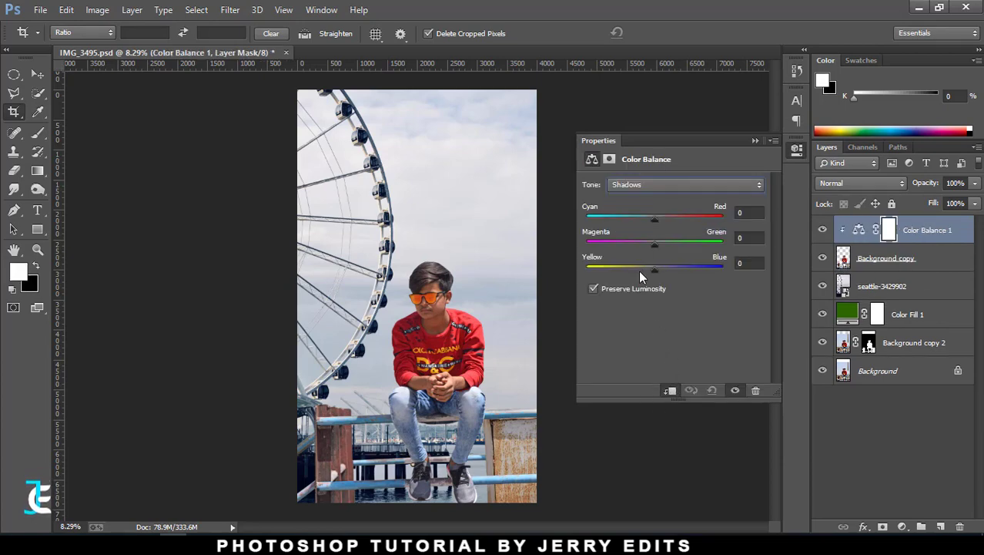
{"action": "mouse_move", "coordinate": [658, 271]}
{"action": "left_mouse_down"}
{"action": "mouse_move", "coordinate": [644, 267]}
{"action": "mouse_move", "coordinate": [662, 268]}
{"action": "left_mouse_up"}
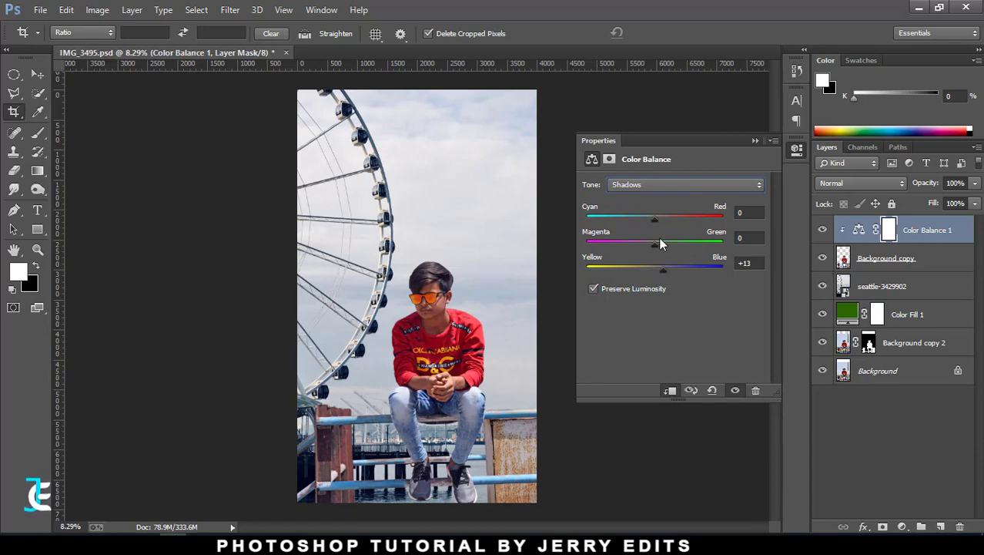
- Set Color Balance highlights to +13 cyan-red and -17 yellow-blue
{"action": "left_click", "coordinate": [662, 184]}
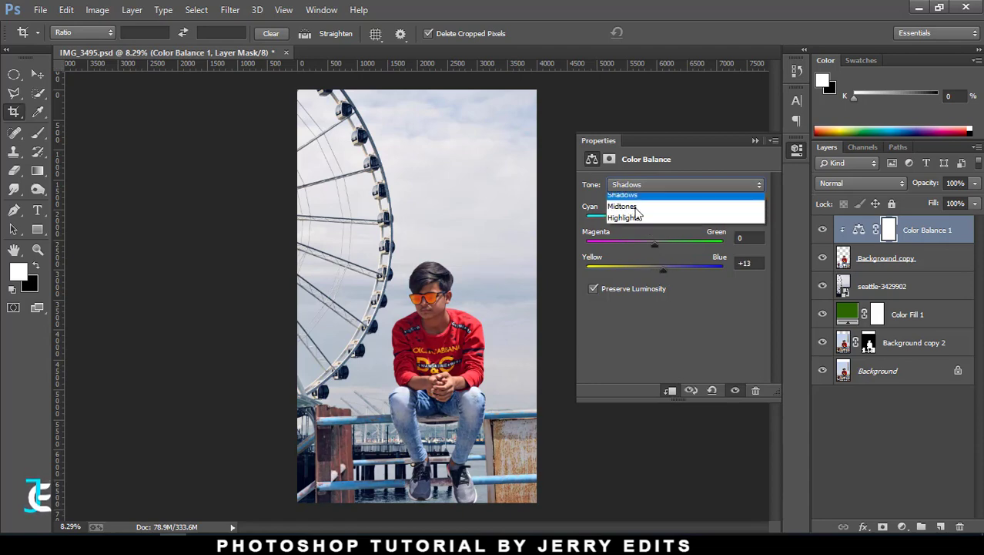
{"action": "left_click", "coordinate": [634, 222]}
{"action": "left_click_drag", "start_coordinate": [657, 269], "coordinate": [643, 266]}
{"action": "mouse_move", "coordinate": [656, 219]}
{"action": "left_mouse_down"}
{"action": "mouse_move", "coordinate": [642, 215]}
{"action": "mouse_move", "coordinate": [663, 220]}
{"action": "left_mouse_up"}
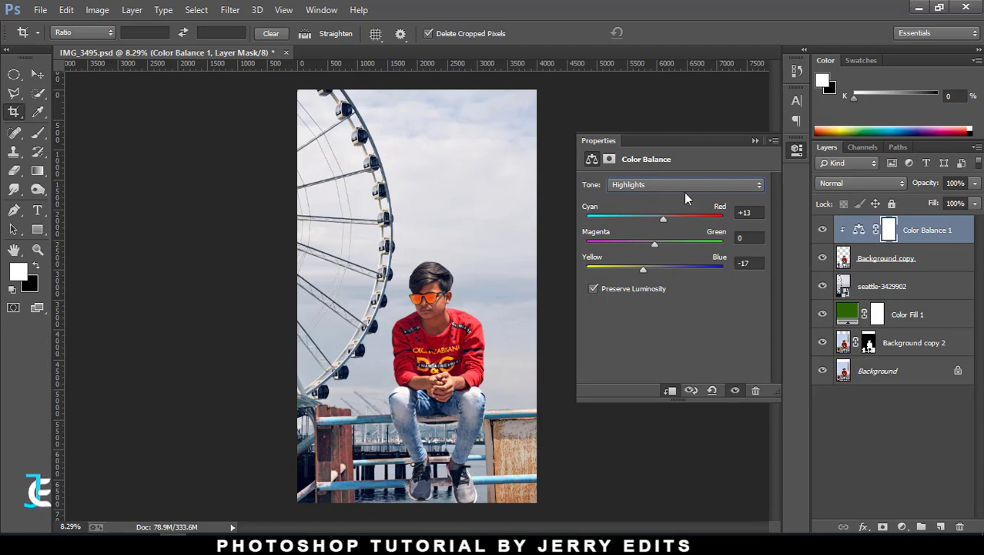
{"action": "left_click", "coordinate": [753, 142]}
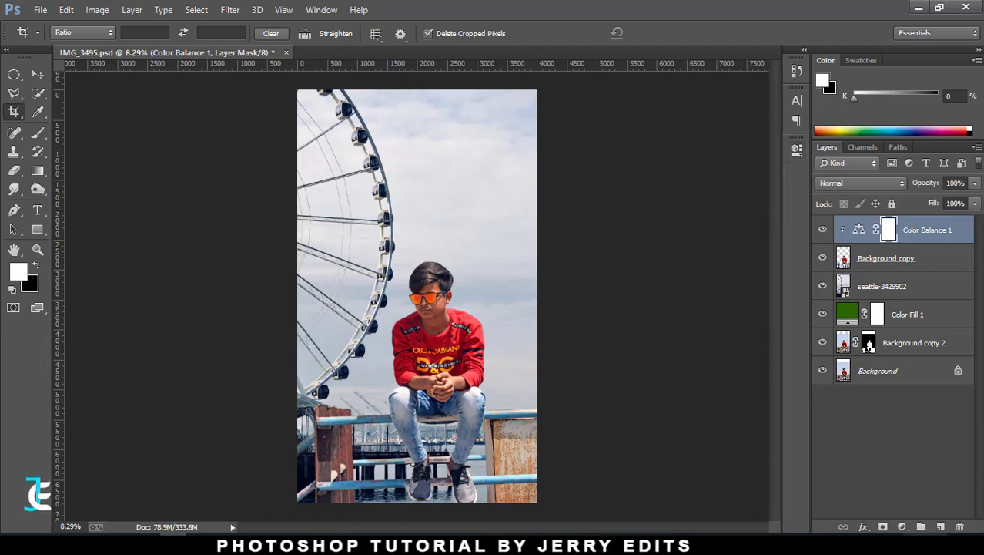
{"action": "left_click", "coordinate": [902, 527]}
- Add a clipped Exposure layer at -1.65 with an inverted (black) mask
{"action": "left_click", "coordinate": [868, 311]}
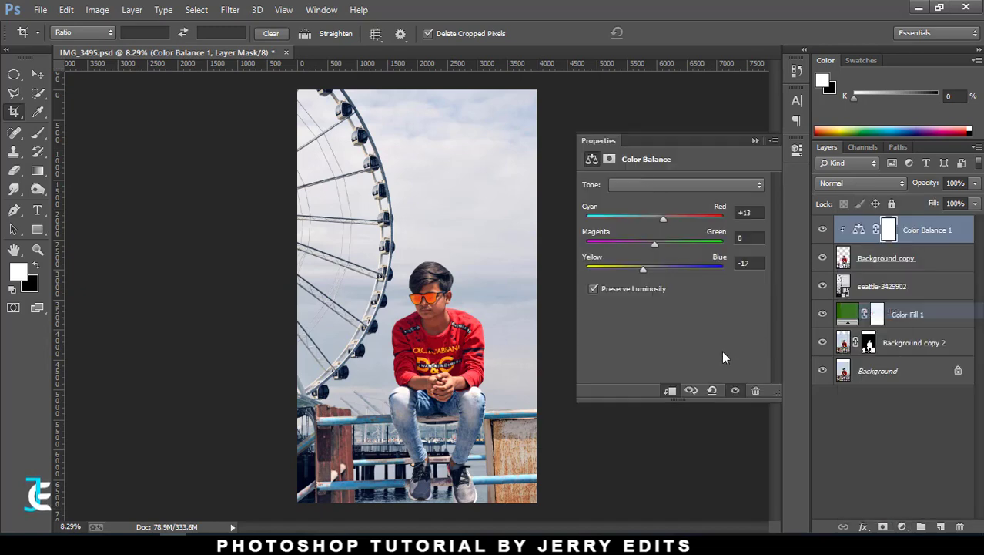
{"action": "left_click", "coordinate": [669, 391]}
{"action": "left_click_drag", "start_coordinate": [667, 220], "coordinate": [651, 212]}
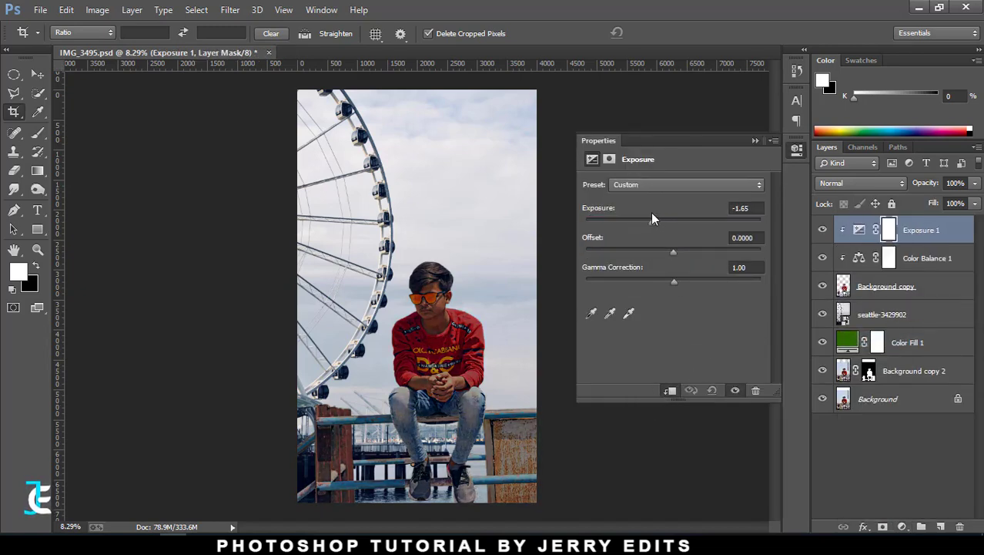
{"action": "left_click", "coordinate": [755, 139]}
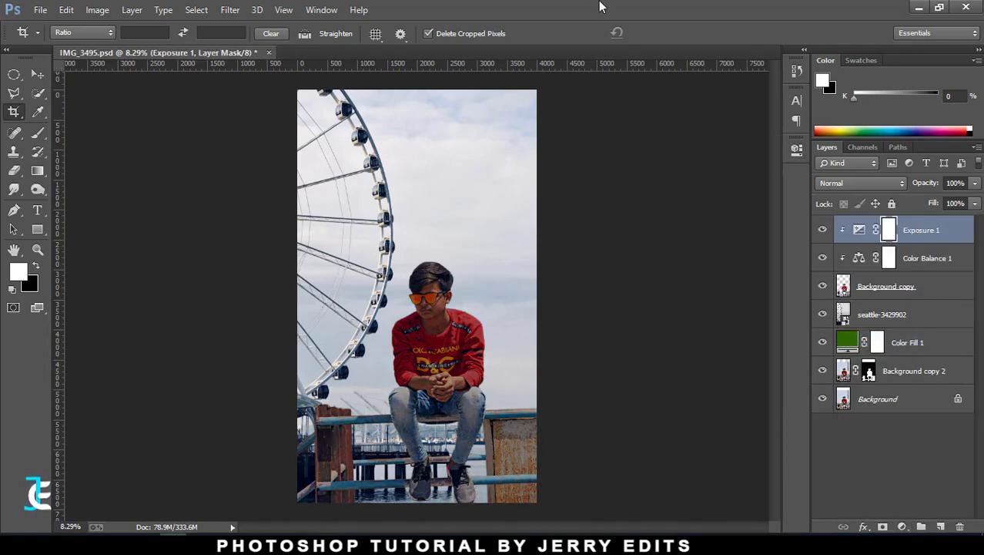
{"action": "key", "text": "ctrl+i"}
- Paint white on the Exposure 1 mask over the right post, lower-left pipe and lower blue rail
{"action": "left_click", "coordinate": [38, 133]}
{"action": "key", "text": "x"}
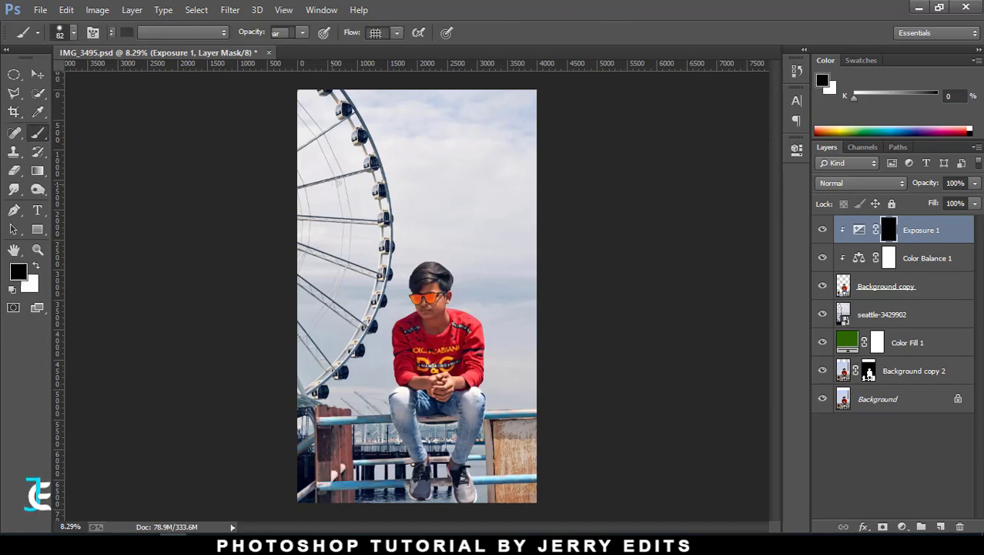
{"action": "left_click_drag", "start_coordinate": [472, 357], "coordinate": [492, 112]}
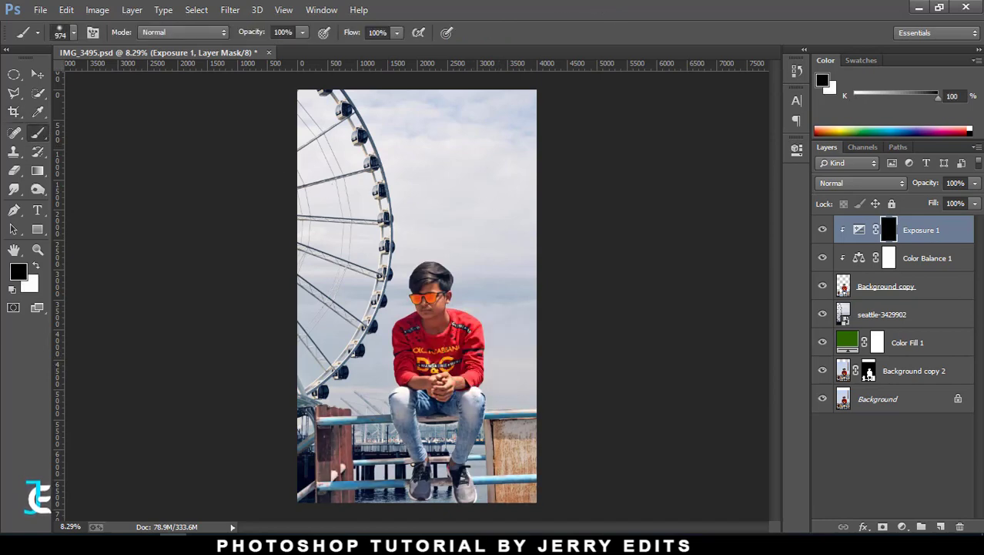
{"action": "key", "text": "x"}
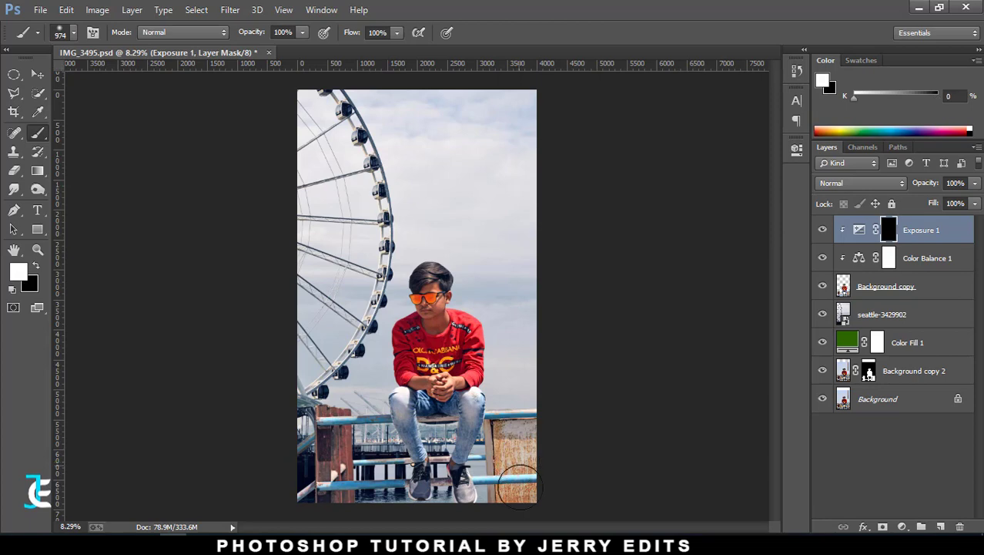
{"action": "left_click_drag", "start_coordinate": [520, 455], "coordinate": [502, 501]}
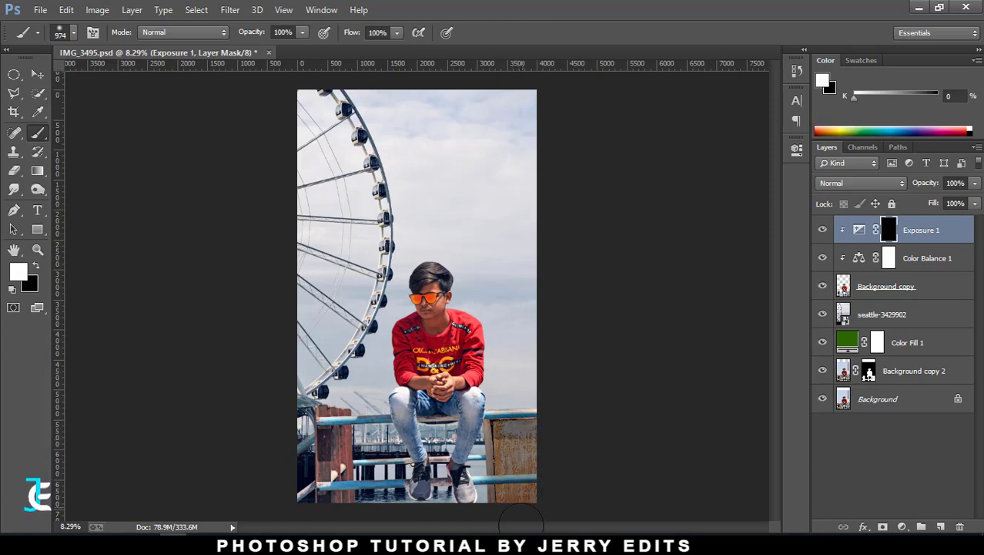
{"action": "scroll", "coordinate": [465, 479], "scroll_direction": "up", "scroll_amount": 4}
{"action": "scroll", "coordinate": [374, 473], "scroll_direction": "down", "scroll_amount": 1}
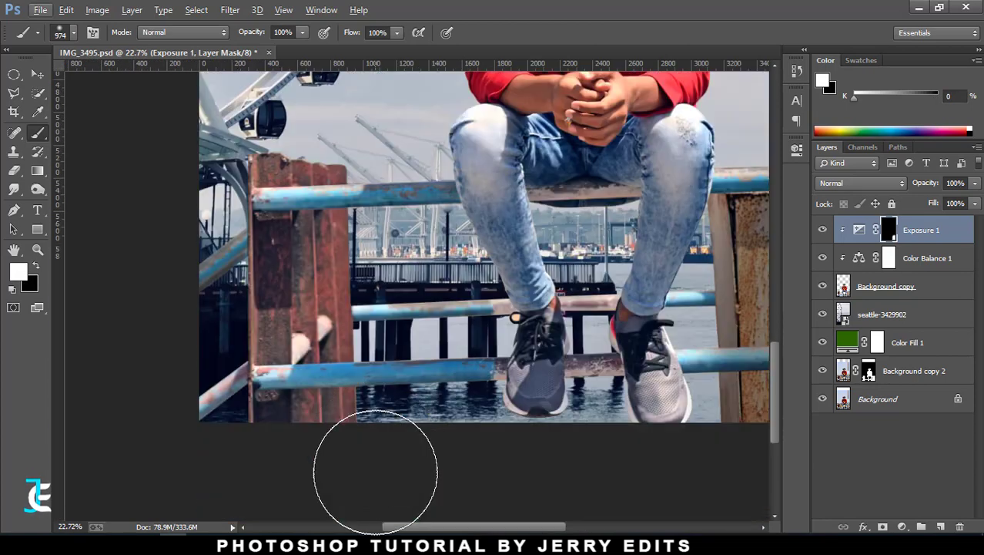
{"action": "mouse_move", "coordinate": [247, 377]}
{"action": "left_mouse_down"}
{"action": "mouse_move", "coordinate": [194, 416]}
{"action": "mouse_move", "coordinate": [251, 437]}
{"action": "mouse_move", "coordinate": [366, 413]}
{"action": "left_mouse_up"}
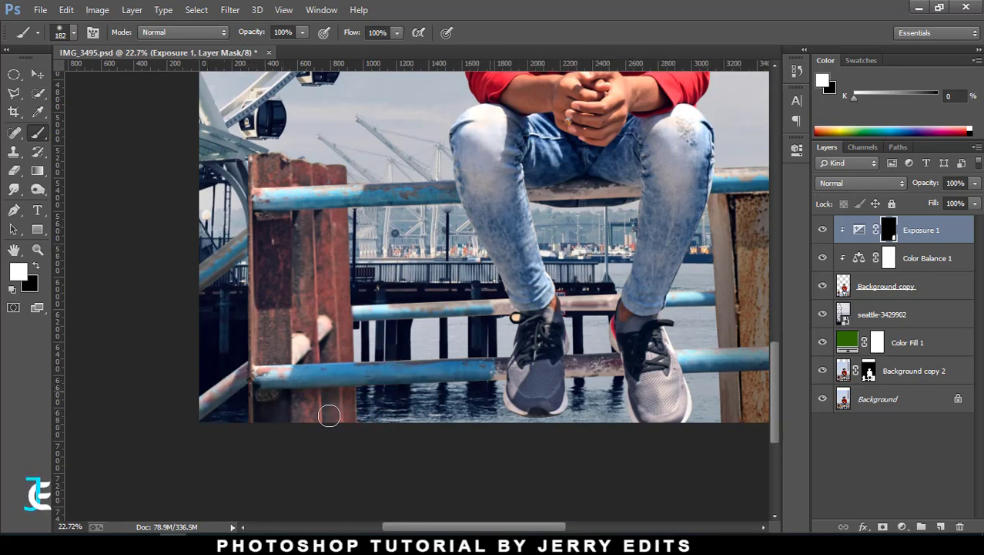
{"action": "left_click_drag", "start_coordinate": [267, 383], "coordinate": [553, 385]}
{"action": "mouse_move", "coordinate": [421, 387]}
{"action": "left_mouse_down"}
{"action": "mouse_move", "coordinate": [586, 373]}
{"action": "mouse_move", "coordinate": [722, 377]}
{"action": "left_mouse_up"}
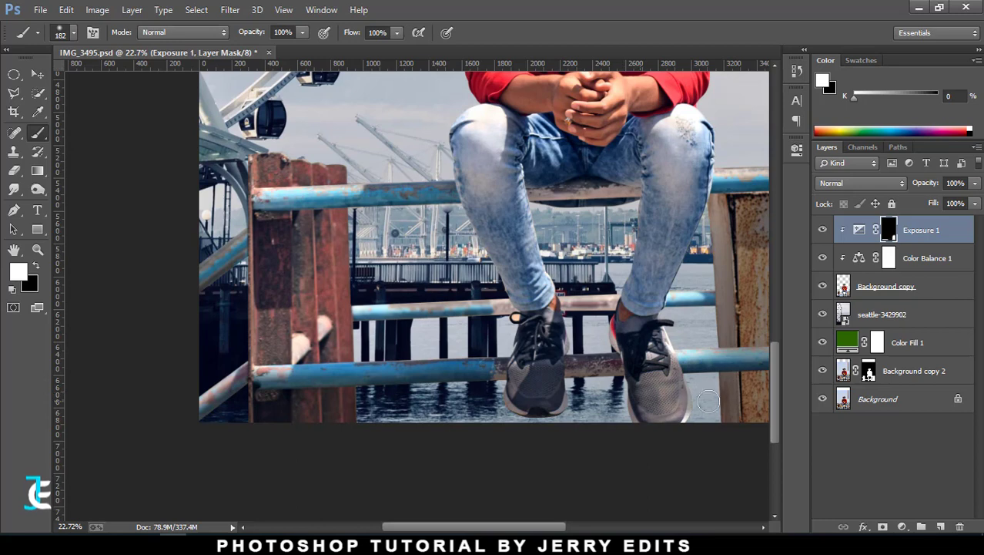
- With a 200 px white brush, darken the left wooden post and middle blue rail
{"action": "scroll", "coordinate": [655, 416], "scroll_direction": "right", "scroll_amount": 3}
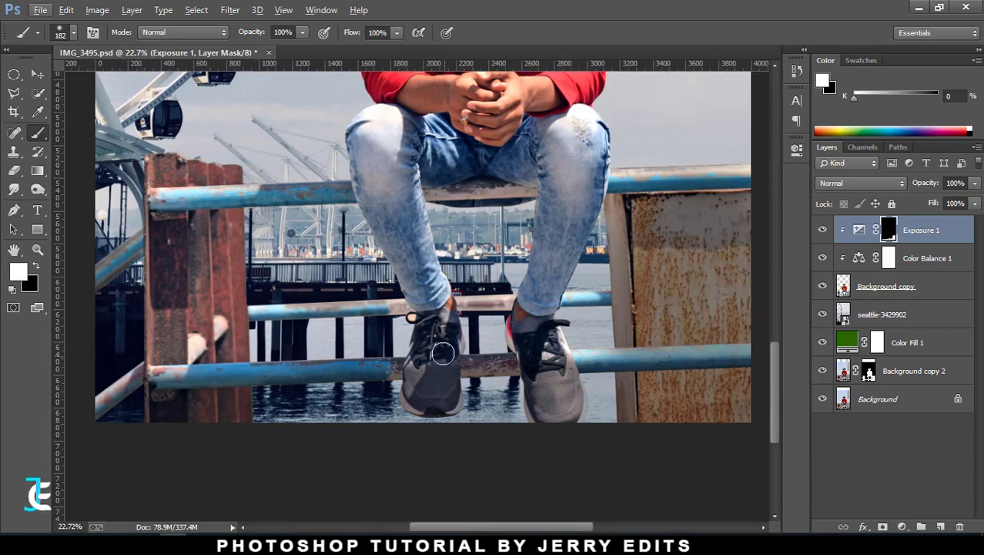
{"action": "key", "text": "x"}
{"action": "right_click", "coordinate": [408, 351], "text": "alt"}
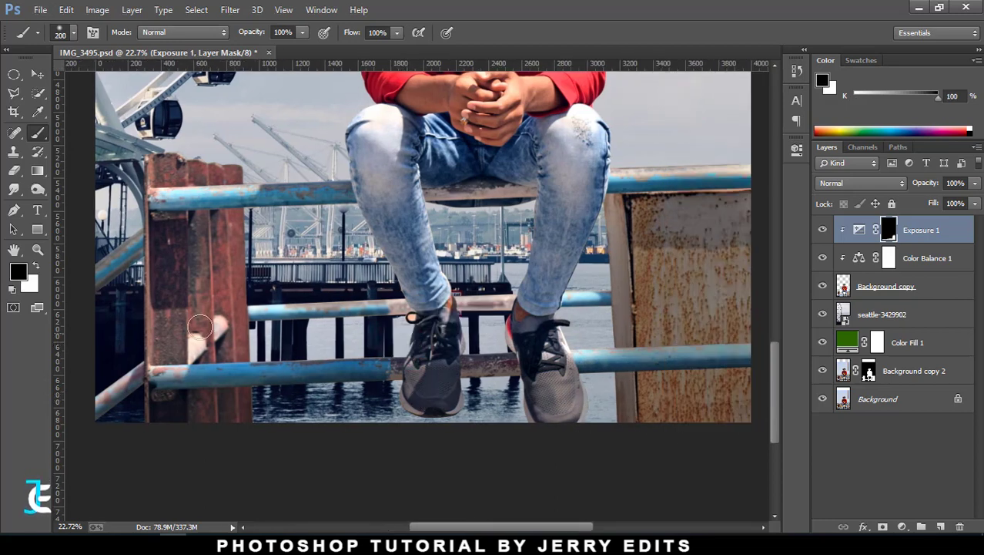
{"action": "key", "text": "x"}
{"action": "mouse_move", "coordinate": [165, 303]}
{"action": "left_mouse_down"}
{"action": "mouse_move", "coordinate": [152, 340]}
{"action": "mouse_move", "coordinate": [158, 322]}
{"action": "mouse_move", "coordinate": [175, 334]}
{"action": "mouse_move", "coordinate": [197, 228]}
{"action": "mouse_move", "coordinate": [238, 223]}
{"action": "mouse_move", "coordinate": [217, 278]}
{"action": "mouse_move", "coordinate": [184, 293]}
{"action": "mouse_move", "coordinate": [165, 348]}
{"action": "mouse_move", "coordinate": [220, 335]}
{"action": "mouse_move", "coordinate": [173, 341]}
{"action": "mouse_move", "coordinate": [230, 351]}
{"action": "mouse_move", "coordinate": [235, 275]}
{"action": "mouse_move", "coordinate": [202, 348]}
{"action": "left_mouse_up"}
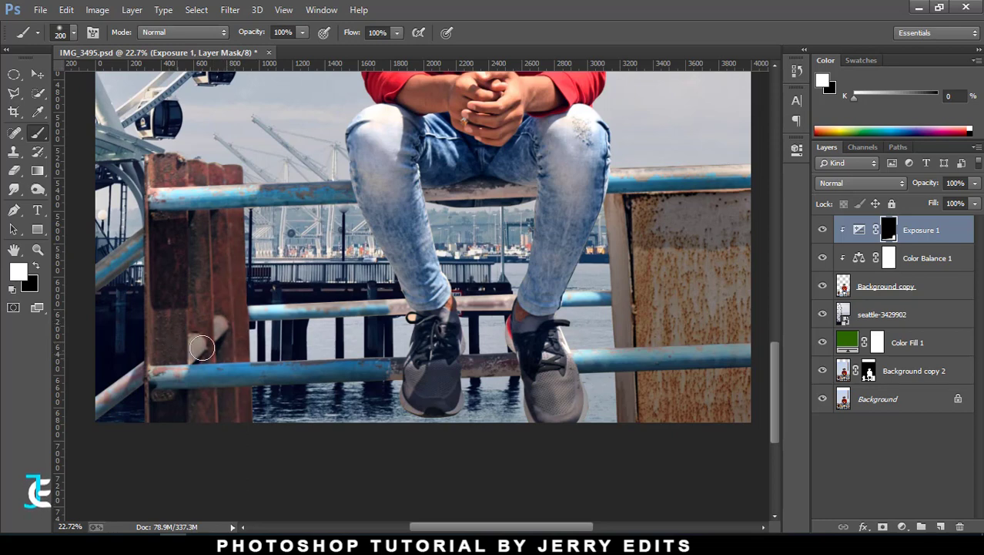
{"action": "mouse_move", "coordinate": [250, 327]}
{"action": "left_mouse_down"}
{"action": "mouse_move", "coordinate": [370, 312]}
{"action": "mouse_move", "coordinate": [416, 339]}
{"action": "left_mouse_up"}
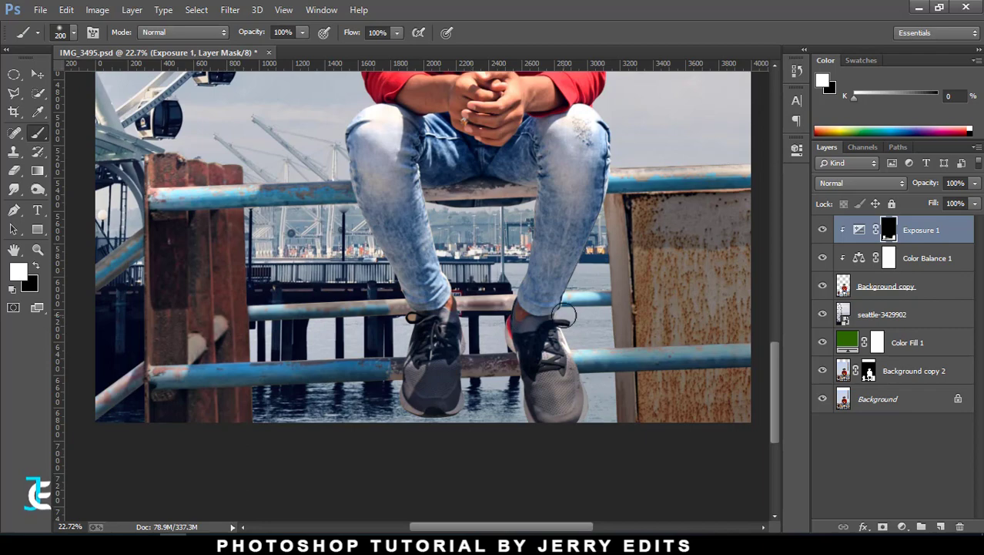
{"action": "left_click_drag", "start_coordinate": [493, 317], "coordinate": [612, 308]}
- Darken the remaining light-blue rail sections and the top of the left post
{"action": "scroll", "coordinate": [437, 331], "scroll_direction": "down", "scroll_amount": 1}
{"action": "scroll", "coordinate": [436, 327], "scroll_direction": "down", "scroll_amount": 3}
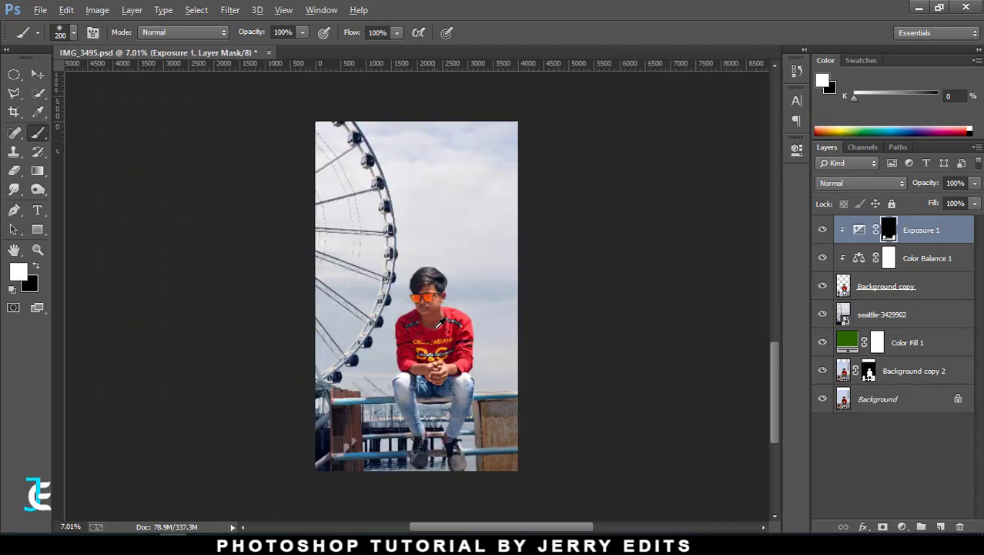
{"action": "scroll", "coordinate": [416, 355], "scroll_direction": "down", "scroll_amount": 1}
{"action": "scroll", "coordinate": [377, 389], "scroll_direction": "up", "scroll_amount": 1}
{"action": "scroll", "coordinate": [371, 397], "scroll_direction": "up", "scroll_amount": 1}
{"action": "scroll", "coordinate": [370, 397], "scroll_direction": "up", "scroll_amount": 5}
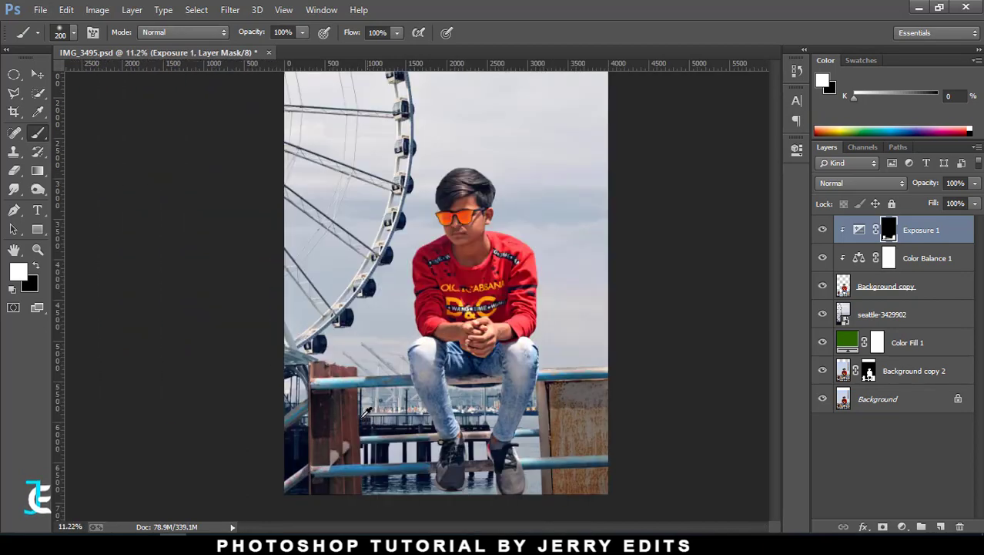
{"action": "scroll", "coordinate": [308, 387], "scroll_direction": "up", "scroll_amount": 4}
{"action": "left_click_drag", "start_coordinate": [301, 391], "coordinate": [380, 389]}
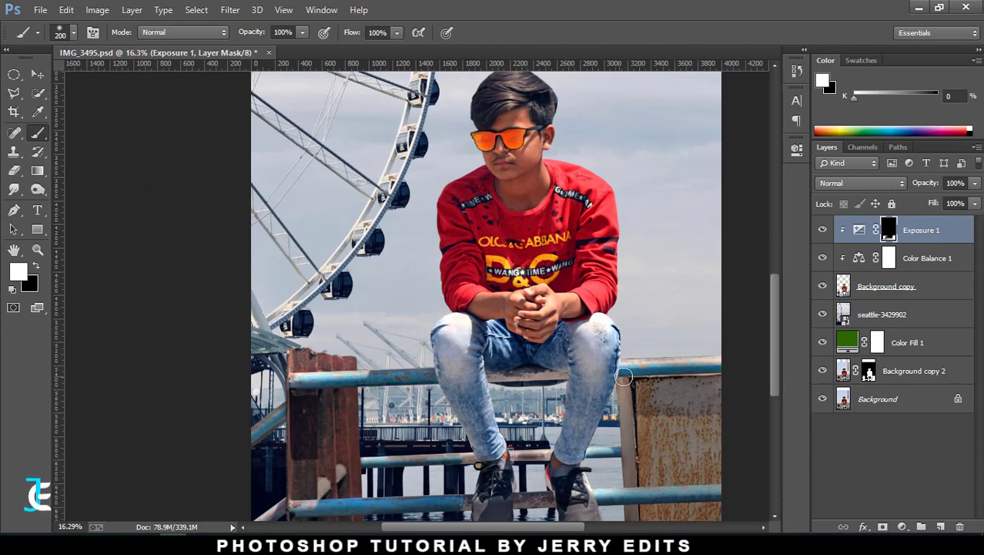
{"action": "left_click_drag", "start_coordinate": [624, 377], "coordinate": [735, 375]}
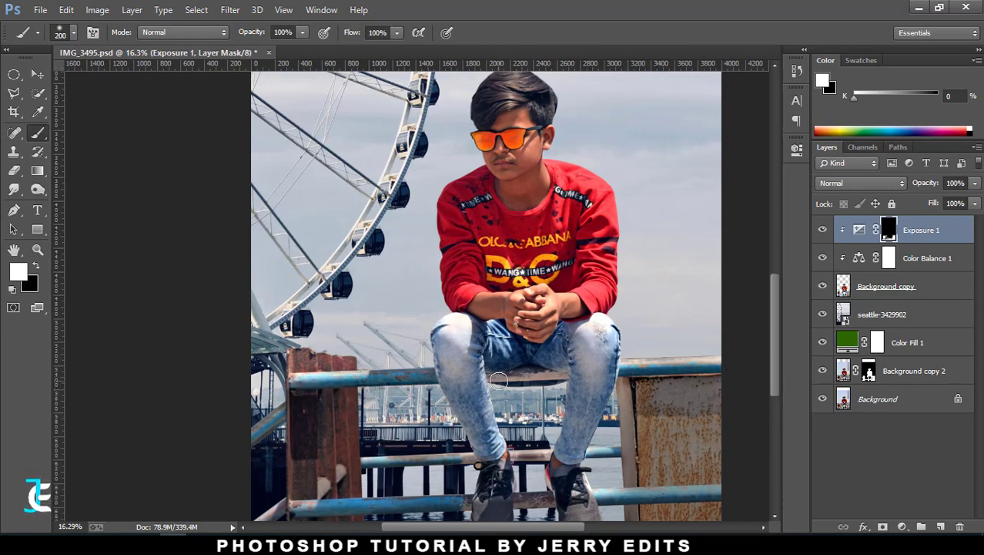
{"action": "left_click_drag", "start_coordinate": [499, 381], "coordinate": [568, 383]}
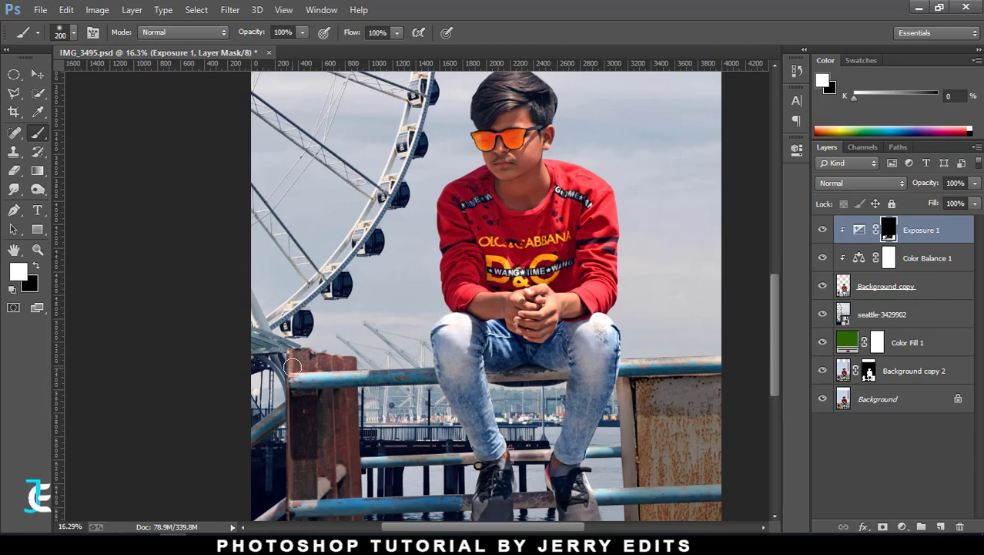
{"action": "left_click_drag", "start_coordinate": [296, 367], "coordinate": [356, 368]}
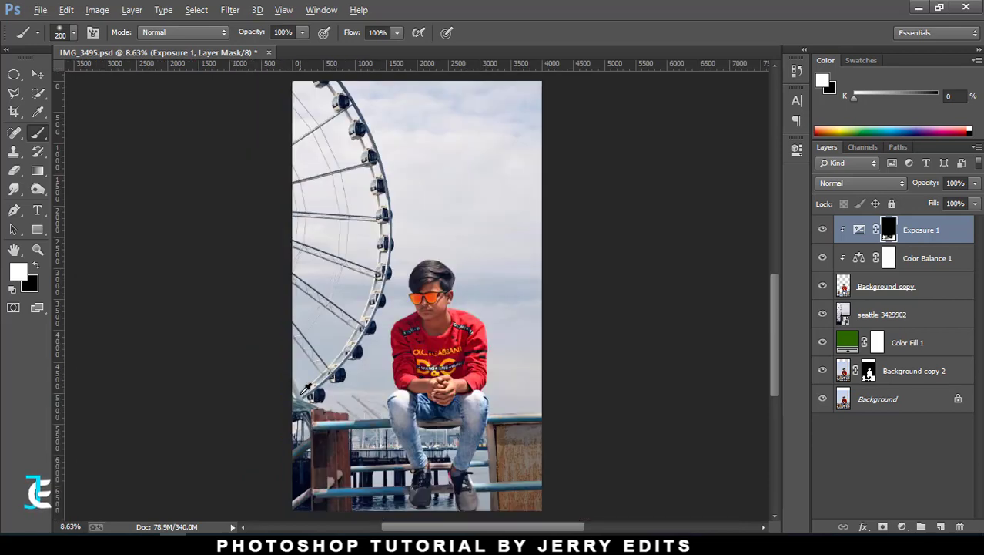
{"action": "scroll", "coordinate": [308, 403], "scroll_direction": "down", "scroll_amount": 3}
{"action": "scroll", "coordinate": [314, 385], "scroll_direction": "down", "scroll_amount": 1}
- Compare Exposure 1 on and off, then darken the right-leg jeans at 29% brush opacity
{"action": "left_click", "coordinate": [823, 230]}
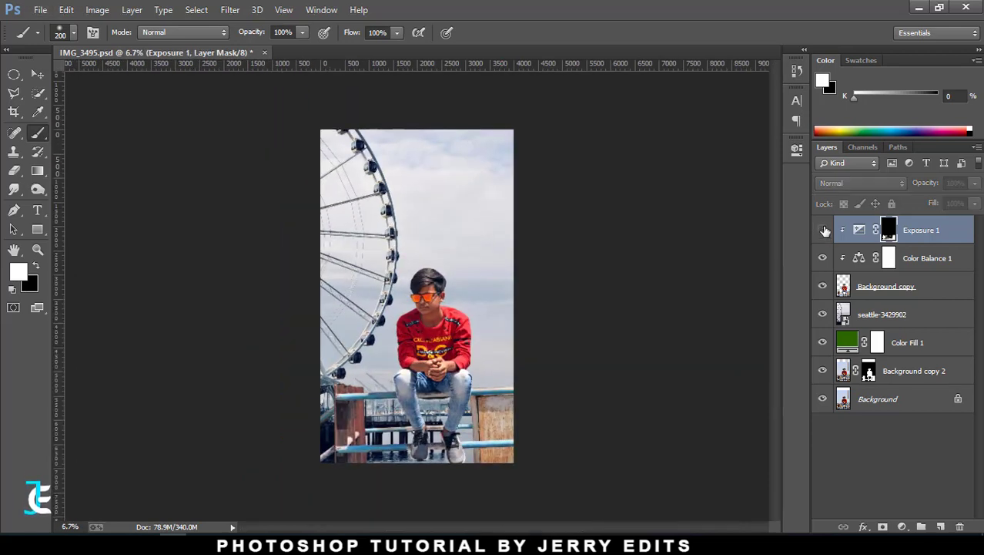
{"action": "left_click", "coordinate": [822, 229]}
{"action": "scroll", "coordinate": [447, 428], "scroll_direction": "up", "scroll_amount": 1}
{"action": "scroll", "coordinate": [447, 428], "scroll_direction": "up", "scroll_amount": 1}
{"action": "scroll", "coordinate": [447, 428], "scroll_direction": "up", "scroll_amount": 1}
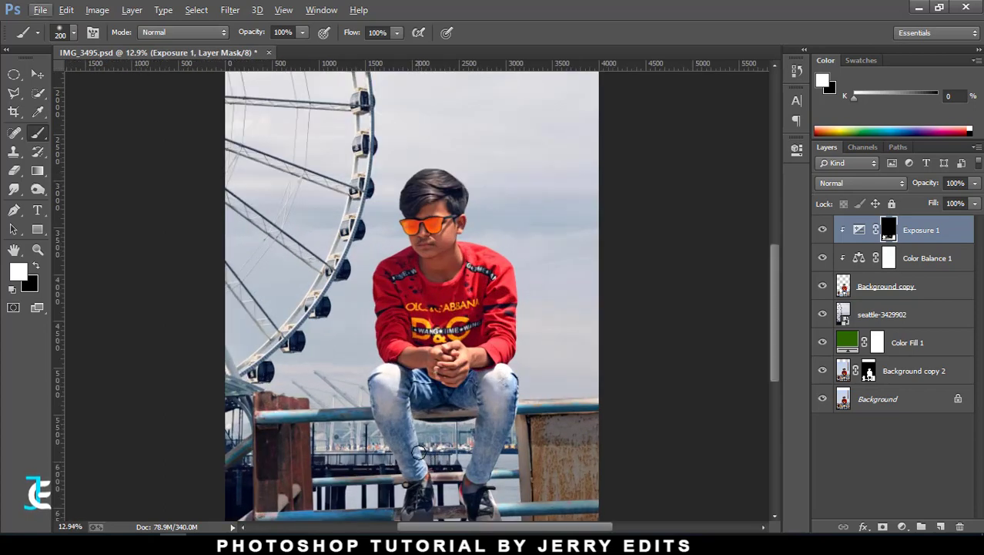
{"action": "scroll", "coordinate": [429, 449], "scroll_direction": "down", "scroll_amount": 2}
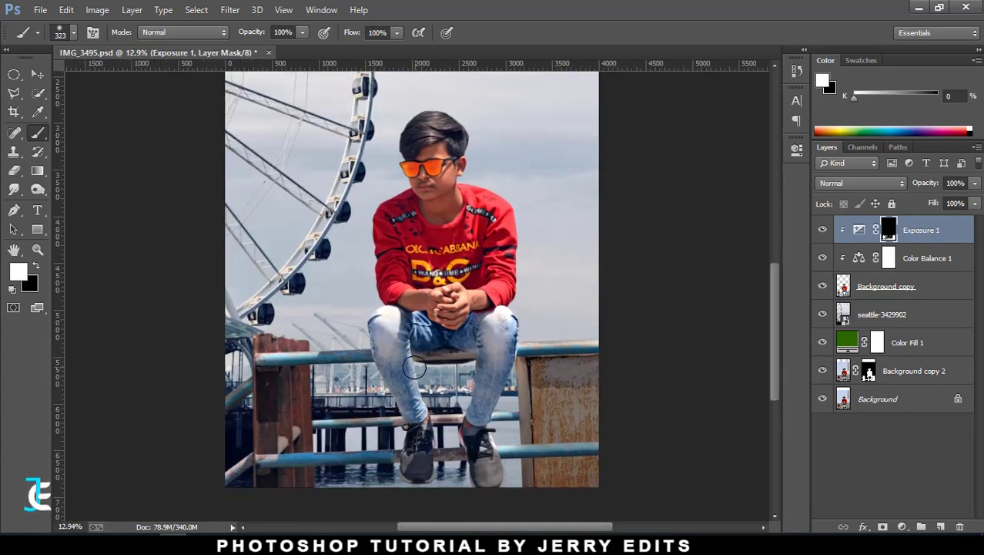
{"action": "left_click", "coordinate": [303, 32]}
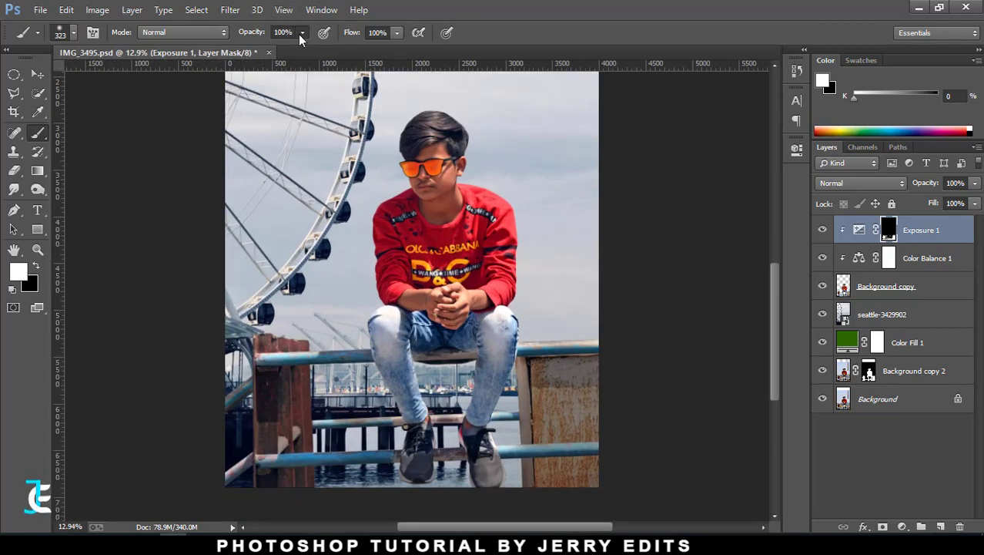
{"action": "left_click_drag", "start_coordinate": [300, 48], "coordinate": [250, 47]}
{"action": "left_click_drag", "start_coordinate": [433, 366], "coordinate": [400, 339]}
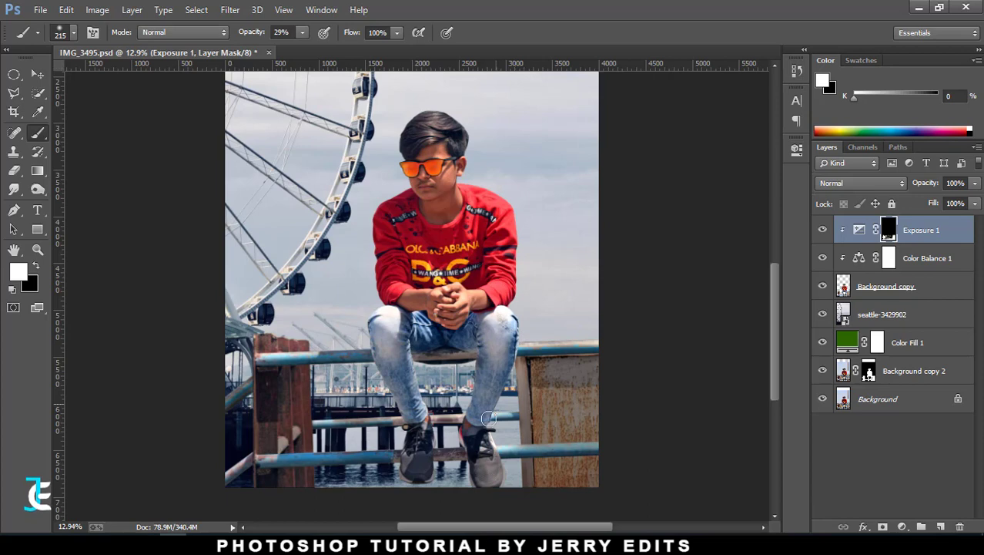
{"action": "left_click_drag", "start_coordinate": [509, 318], "coordinate": [496, 416]}
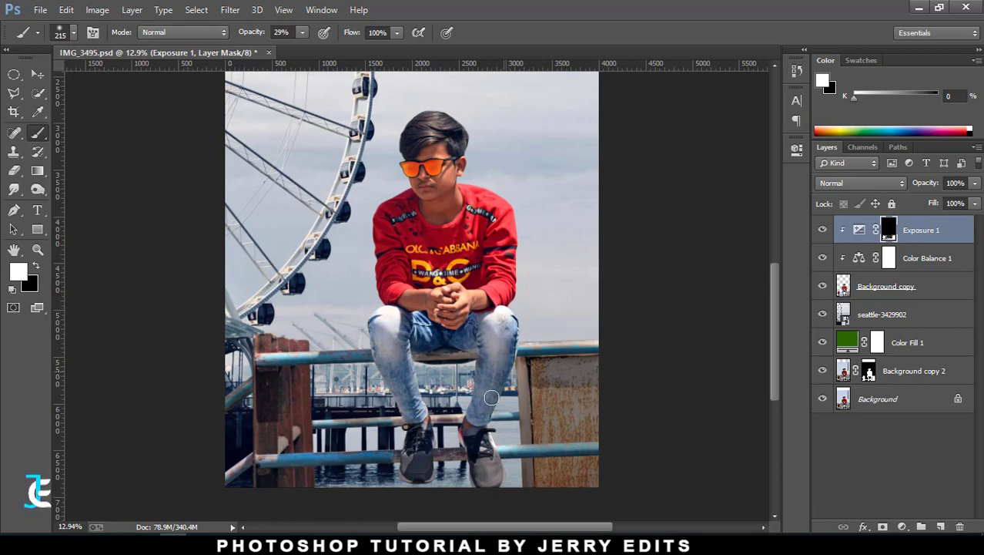
- Lower Exposure 1 gamma correction to 0.82 and retarget its mask for painting
{"action": "double_click", "coordinate": [862, 235]}
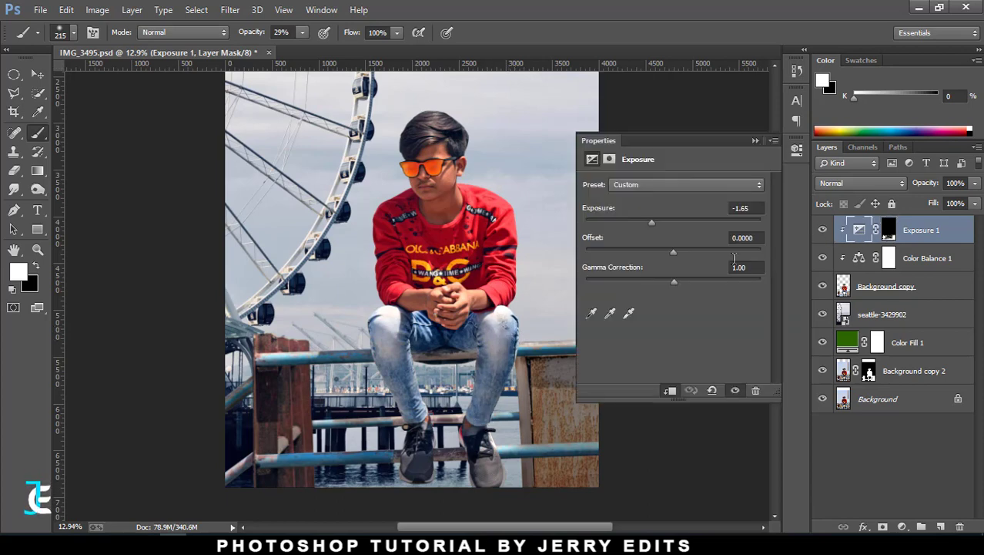
{"action": "mouse_move", "coordinate": [674, 278]}
{"action": "left_mouse_down"}
{"action": "mouse_move", "coordinate": [662, 276]}
{"action": "mouse_move", "coordinate": [687, 286]}
{"action": "left_mouse_up"}
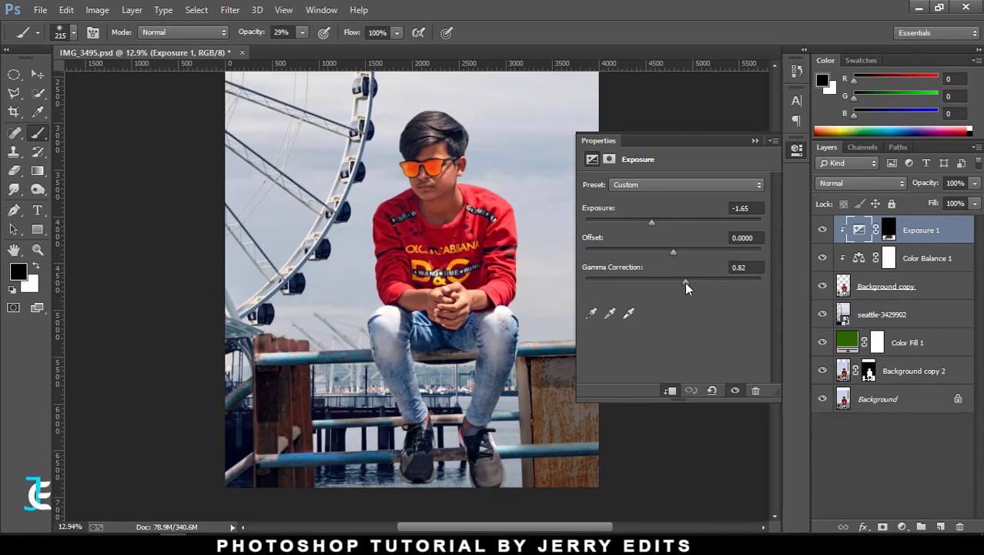
{"action": "left_click", "coordinate": [756, 141]}
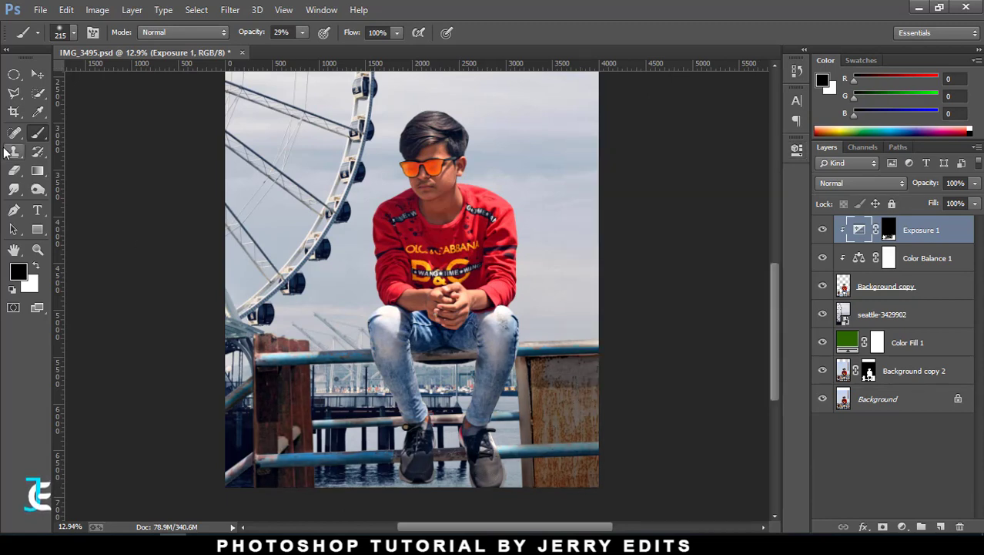
{"action": "key", "text": "x"}
{"action": "key", "text": "alt"}
{"action": "left_click", "coordinate": [886, 232]}
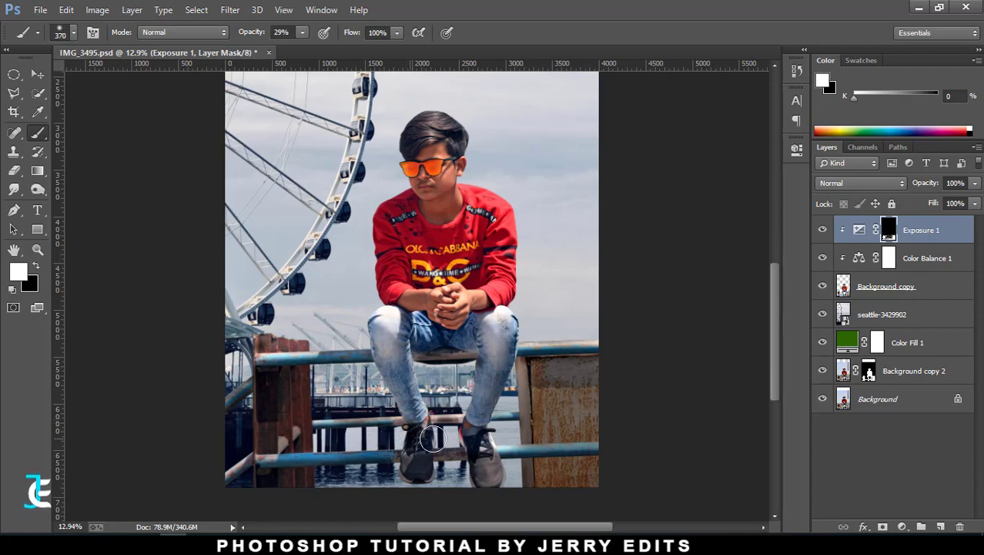
{"action": "key", "text": "x"}
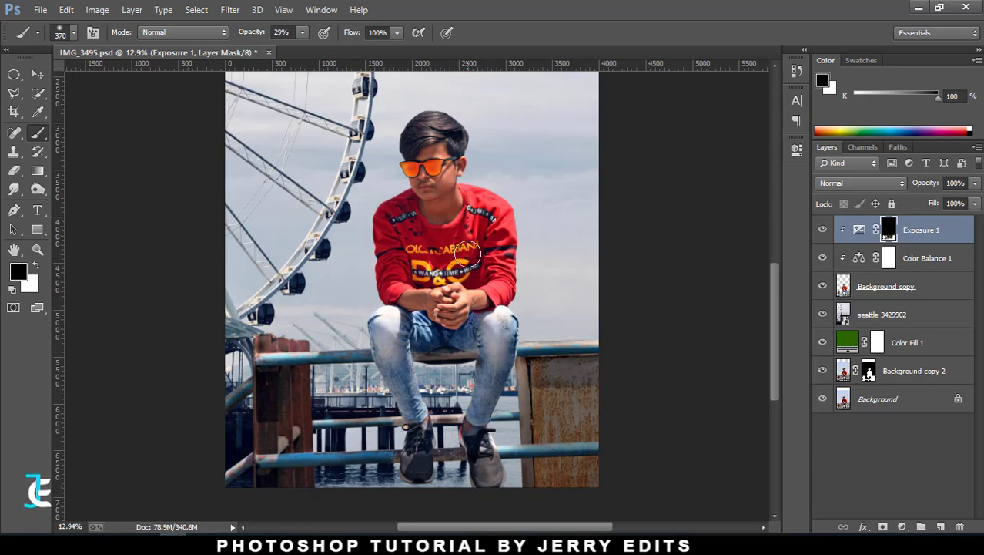
{"action": "scroll", "coordinate": [472, 251], "scroll_direction": "down", "scroll_amount": 3}
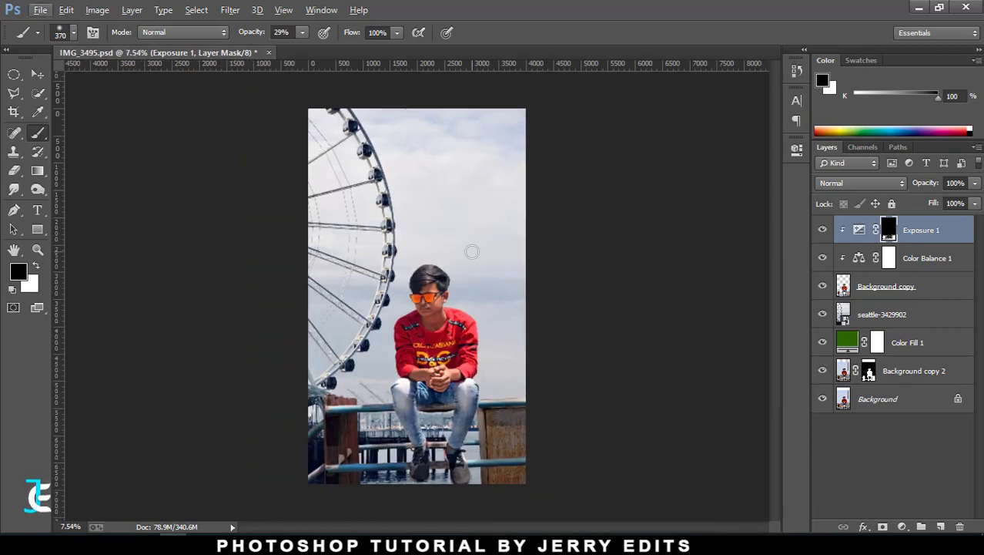
- Rasterize the seattle-3429902 layer and apply a 35 px Field Blur to it
{"action": "right_click", "coordinate": [926, 311]}
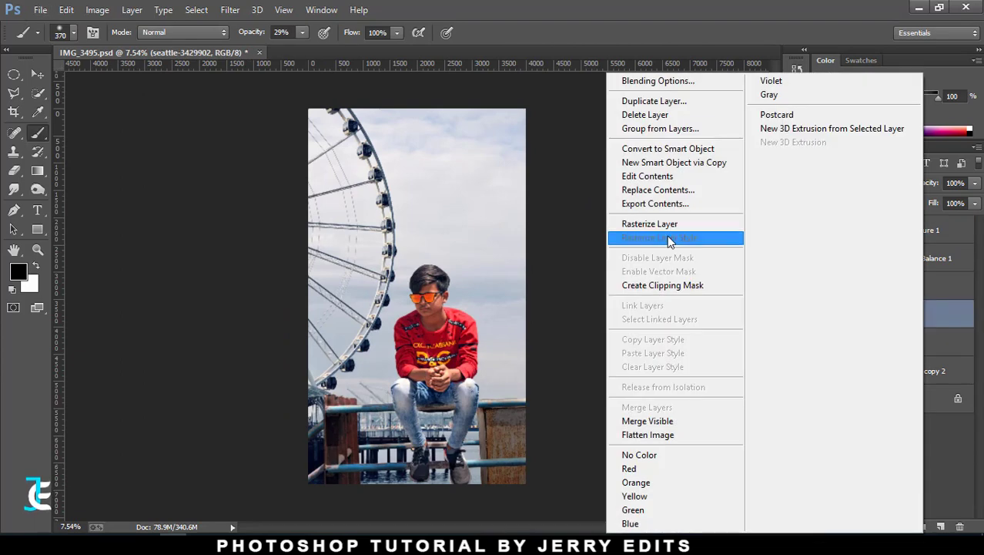
{"action": "left_click", "coordinate": [720, 224]}
{"action": "mouse_move", "coordinate": [237, 183]}
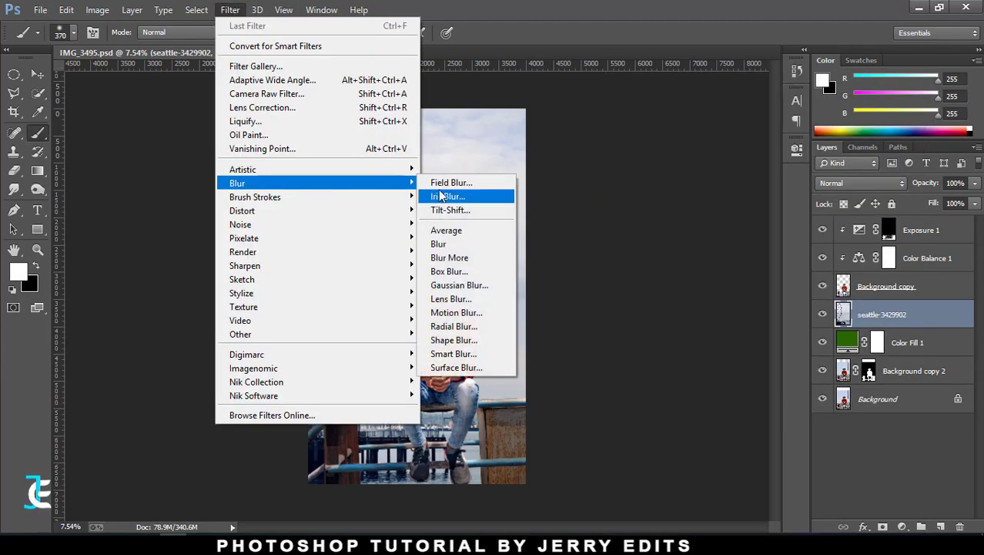
{"action": "left_click", "coordinate": [462, 195]}
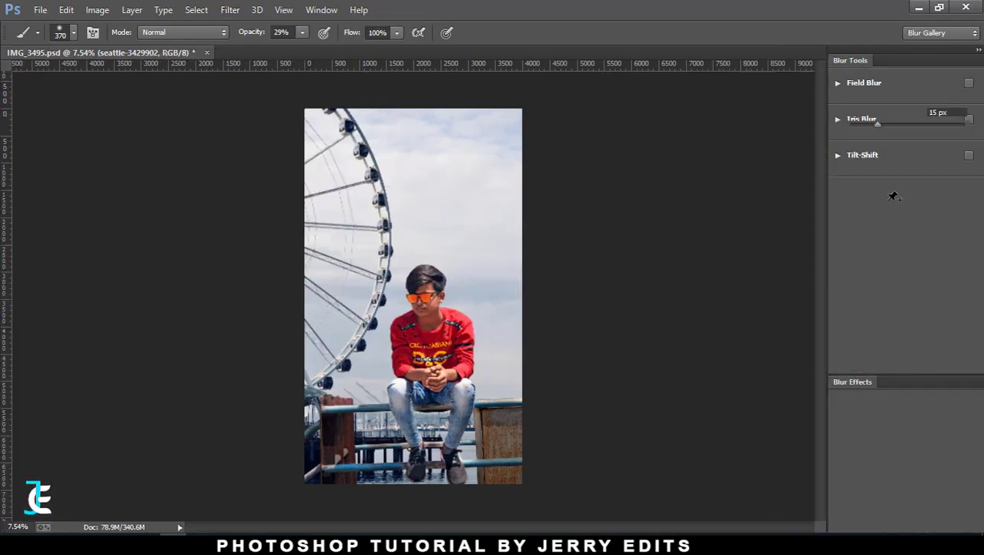
{"action": "left_click", "coordinate": [896, 125]}
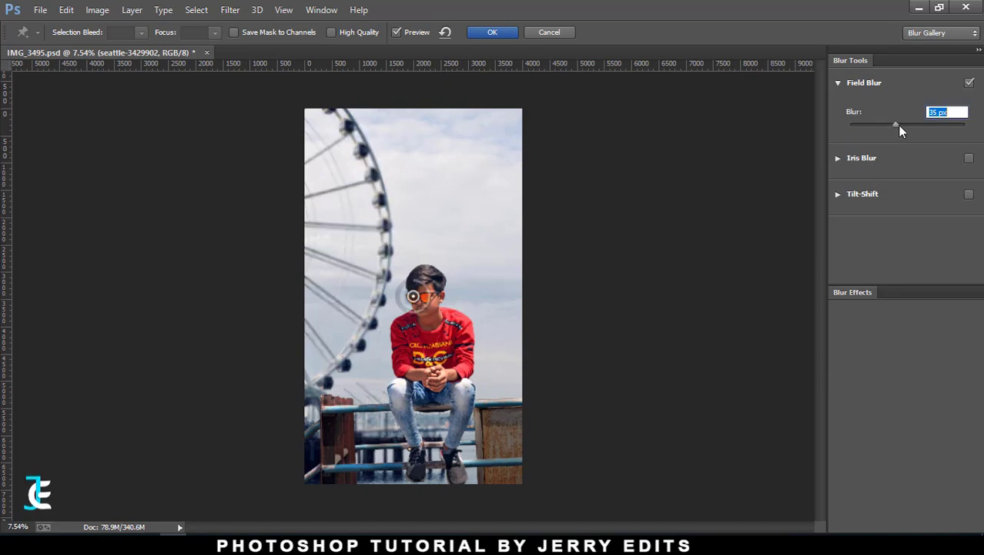
{"action": "left_click", "coordinate": [499, 32]}
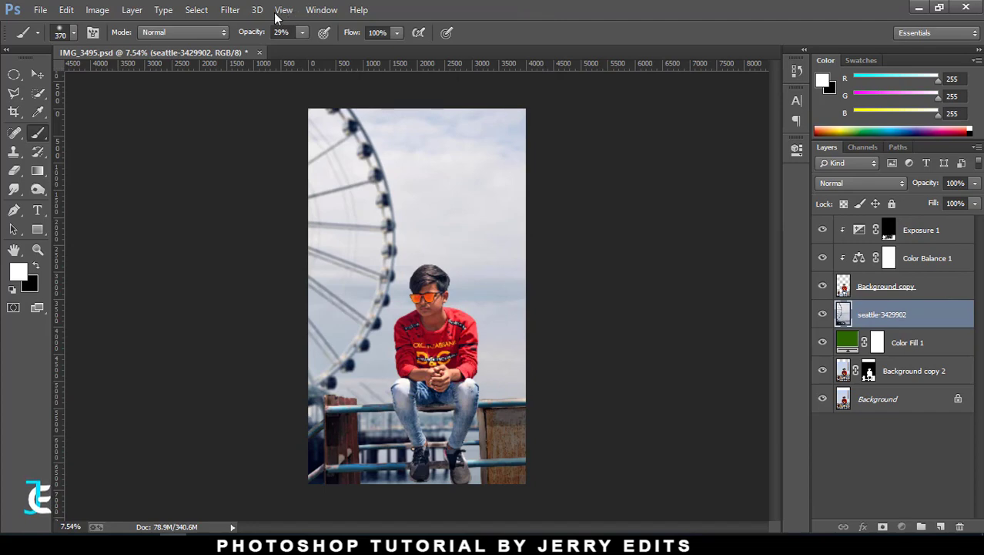
- In Liquify on Background copy, forward-warp the top of the boy's hair with a 300 brush
{"action": "key", "text": "alt+bracketright"}
{"action": "left_click", "coordinate": [231, 9]}
{"action": "left_click", "coordinate": [259, 116]}
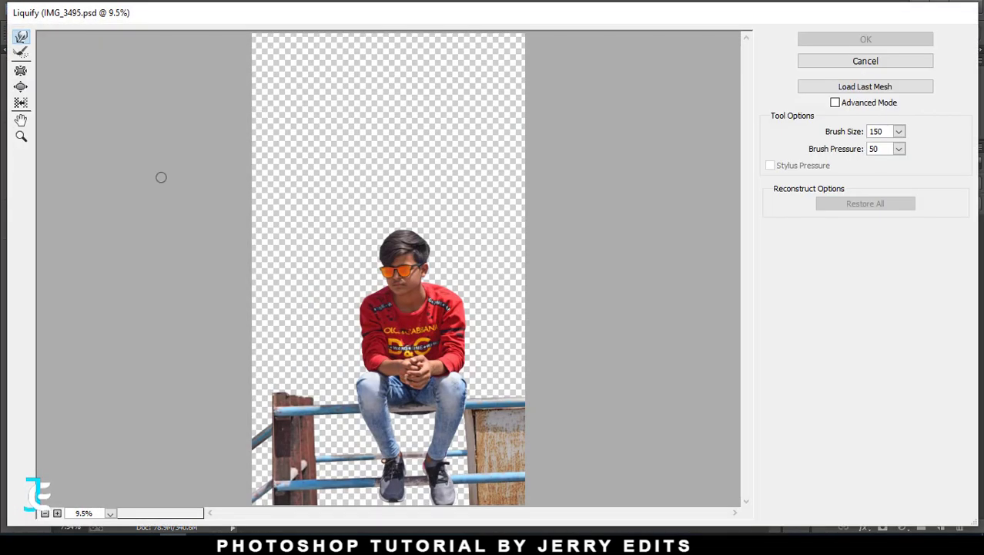
{"action": "left_click", "coordinate": [21, 136]}
{"action": "left_click", "coordinate": [462, 280]}
{"action": "left_click", "coordinate": [432, 215]}
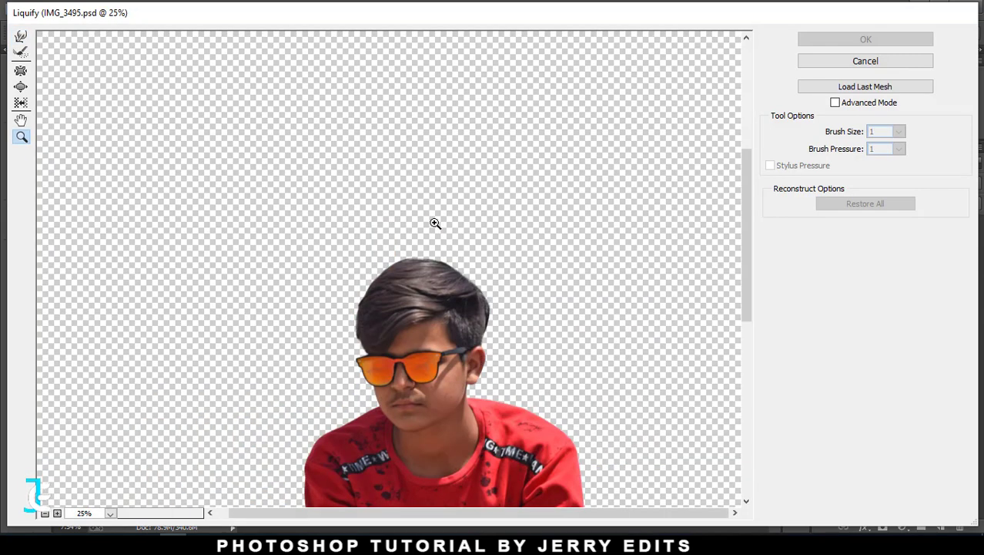
{"action": "left_click", "coordinate": [483, 309]}
{"action": "left_click", "coordinate": [364, 249]}
{"action": "left_click", "coordinate": [21, 36]}
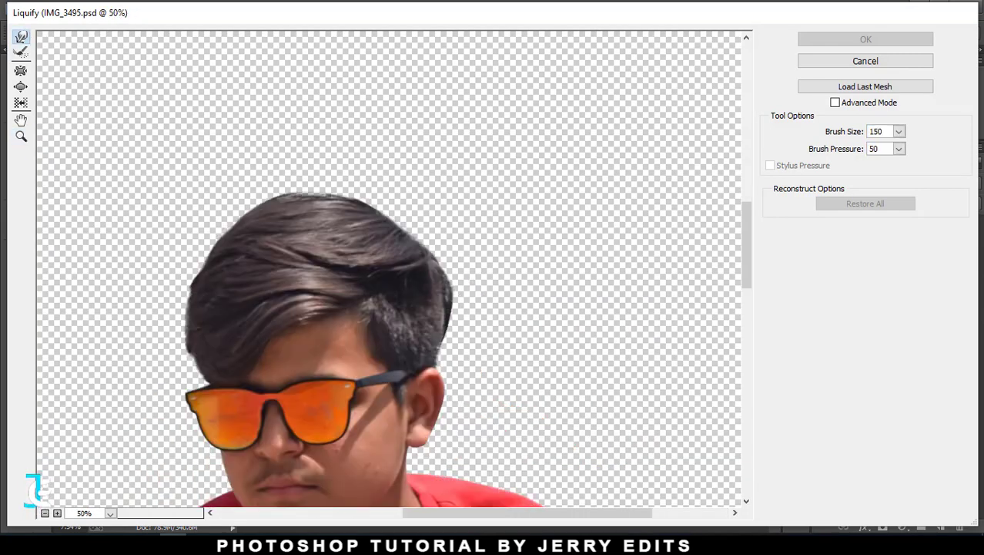
{"action": "key", "text": "bracketright"}
{"action": "key", "text": "bracketright"}
{"action": "key", "text": "bracketright"}
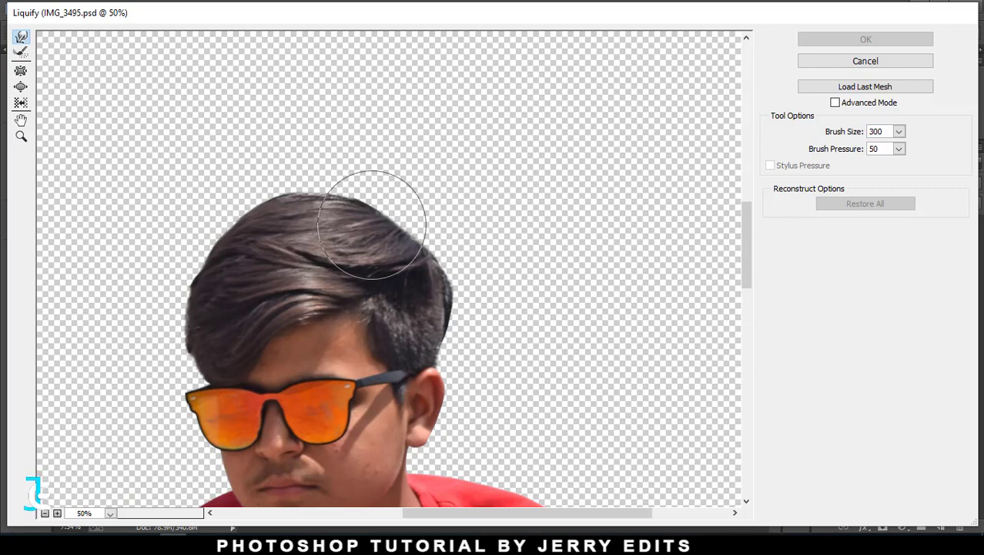
{"action": "mouse_move", "coordinate": [371, 224]}
{"action": "left_mouse_down"}
{"action": "mouse_move", "coordinate": [416, 211]}
{"action": "mouse_move", "coordinate": [358, 194]}
{"action": "mouse_move", "coordinate": [312, 194]}
{"action": "mouse_move", "coordinate": [307, 212]}
{"action": "left_mouse_up"}
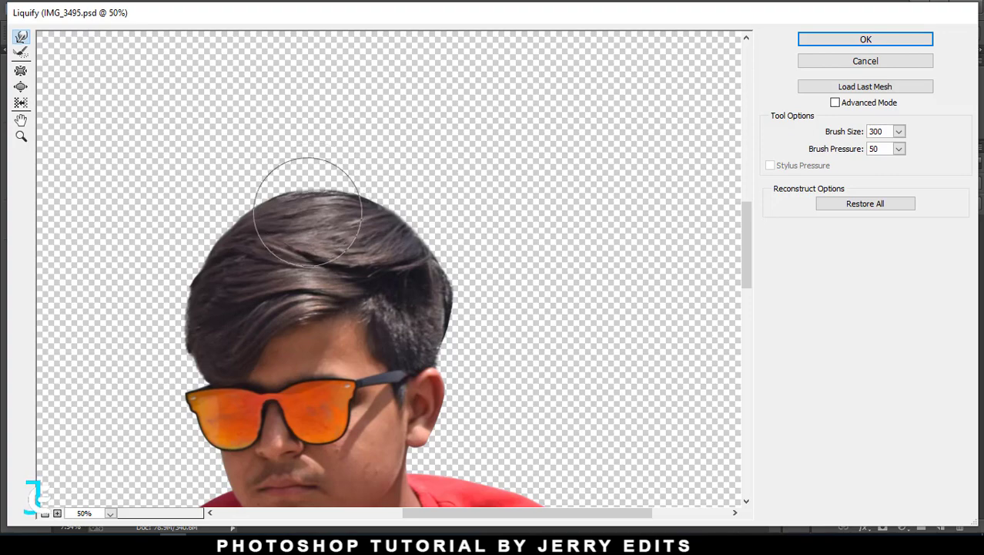
{"action": "left_click", "coordinate": [850, 45]}
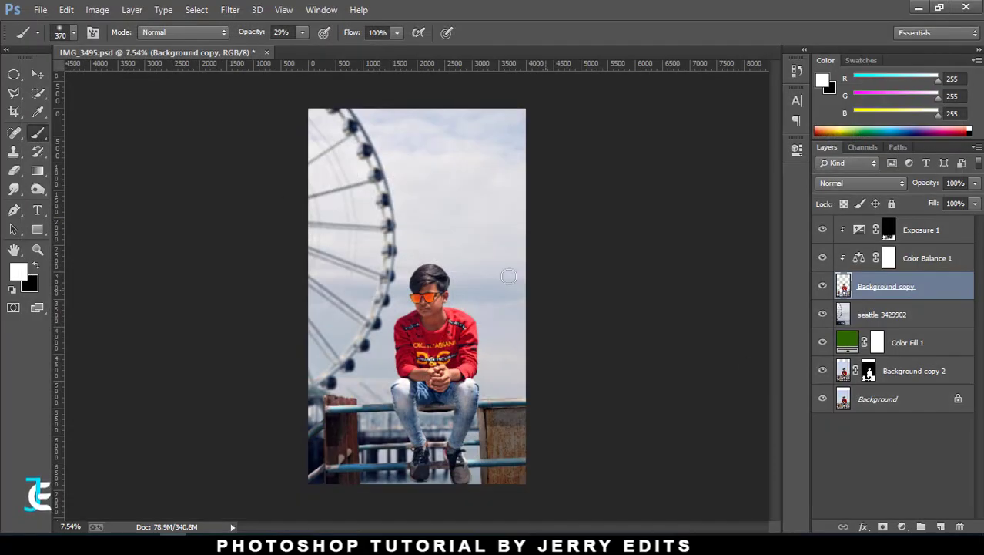
- Save the document and add a clipped Levels adjustment above Exposure 1
{"action": "key", "text": "ctrl+s"}
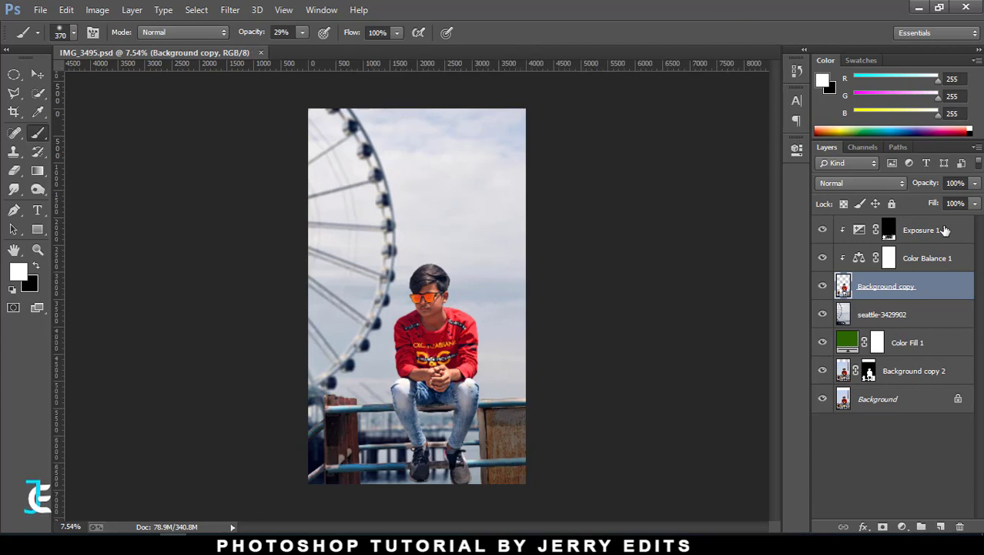
{"action": "left_click", "coordinate": [945, 229]}
{"action": "left_click", "coordinate": [904, 527]}
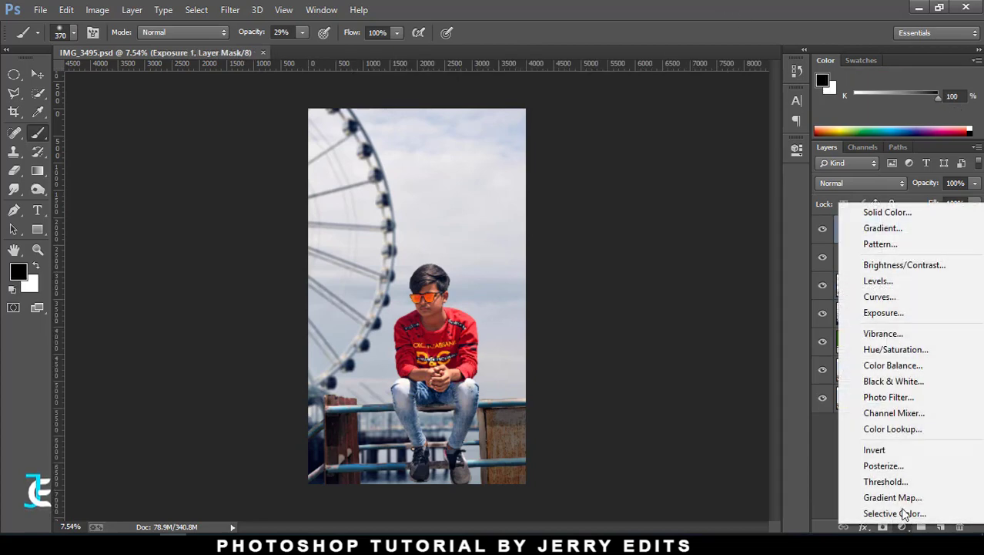
{"action": "left_click", "coordinate": [879, 280]}
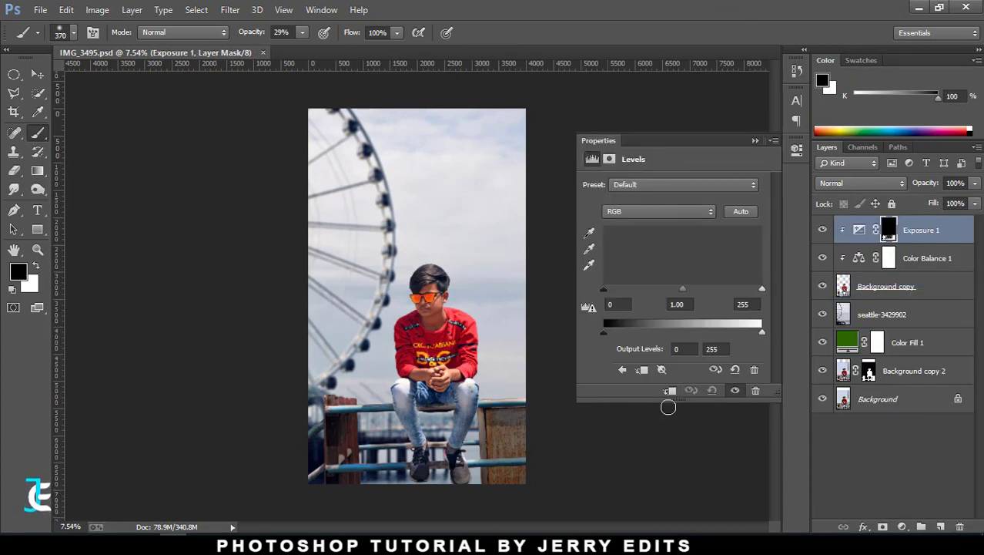
{"action": "left_click", "coordinate": [670, 390]}
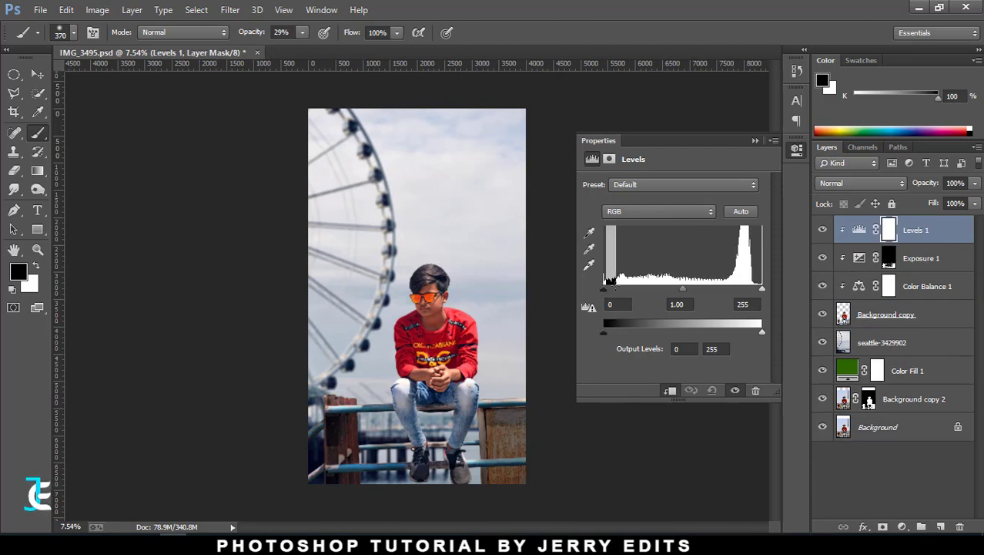
- Set Levels input black to 19 and white to 204, then add an empty Layer 1
{"action": "left_click_drag", "start_coordinate": [608, 292], "coordinate": [612, 293]}
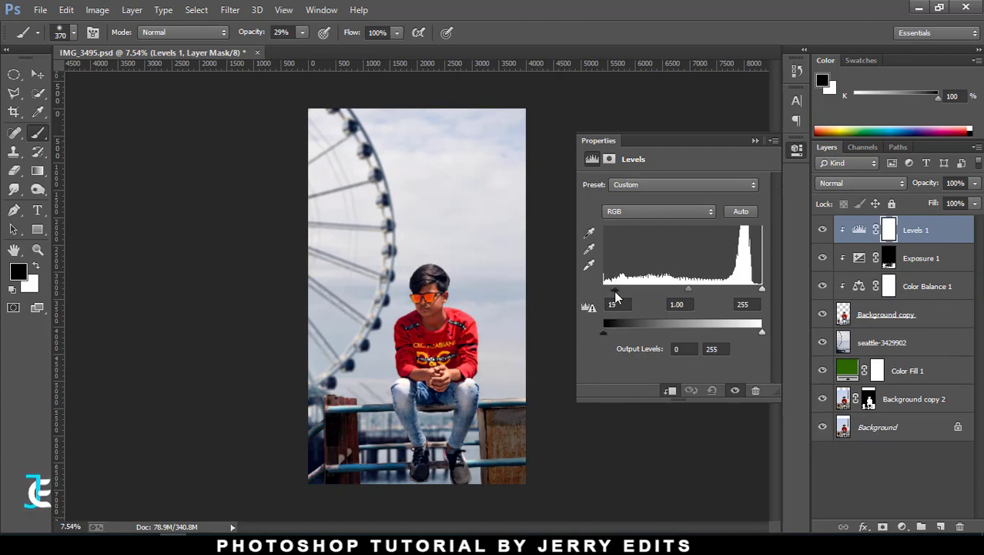
{"action": "left_click_drag", "start_coordinate": [762, 291], "coordinate": [738, 286]}
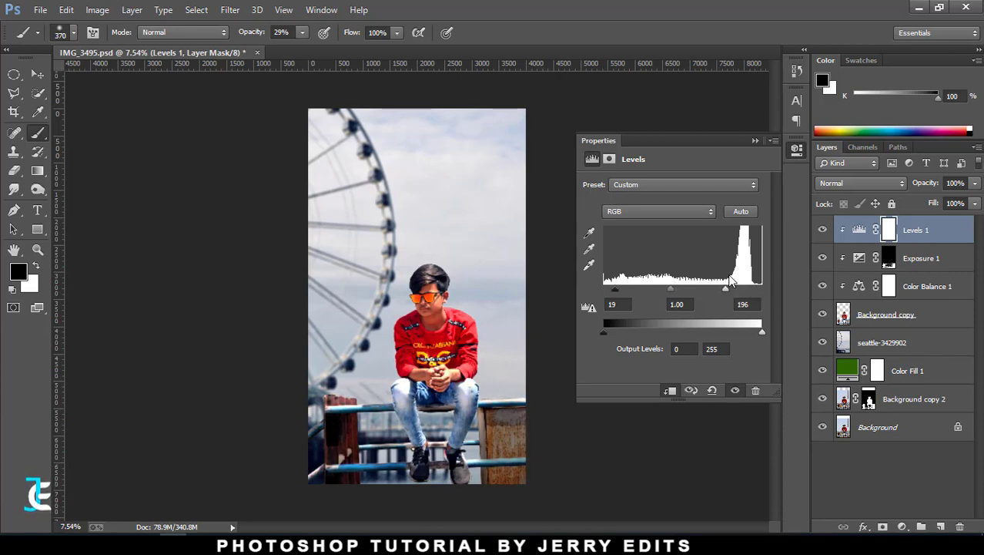
{"action": "left_click_drag", "start_coordinate": [731, 282], "coordinate": [733, 283]}
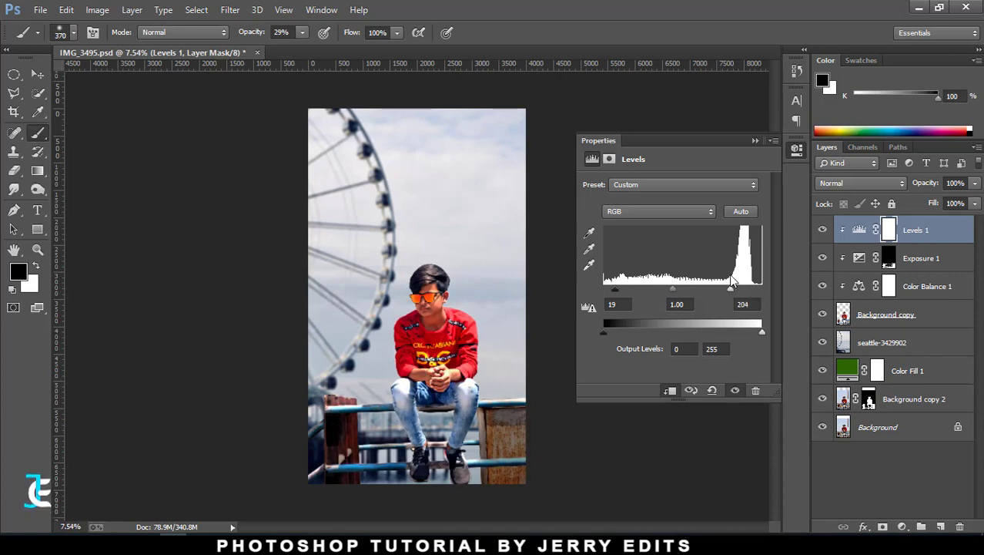
{"action": "left_click", "coordinate": [755, 141]}
{"action": "left_click", "coordinate": [942, 526]}
- Clip Layer 1, set it to Soft Light, and fill it with 50% Gray
{"action": "key", "text": "x"}
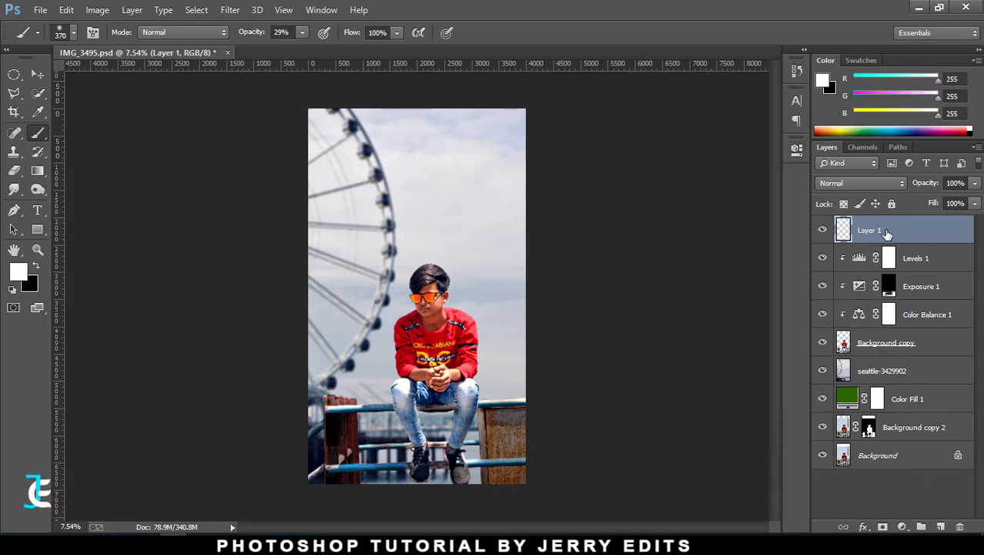
{"action": "right_click", "coordinate": [887, 233]}
{"action": "left_click", "coordinate": [693, 264]}
{"action": "left_click", "coordinate": [861, 183]}
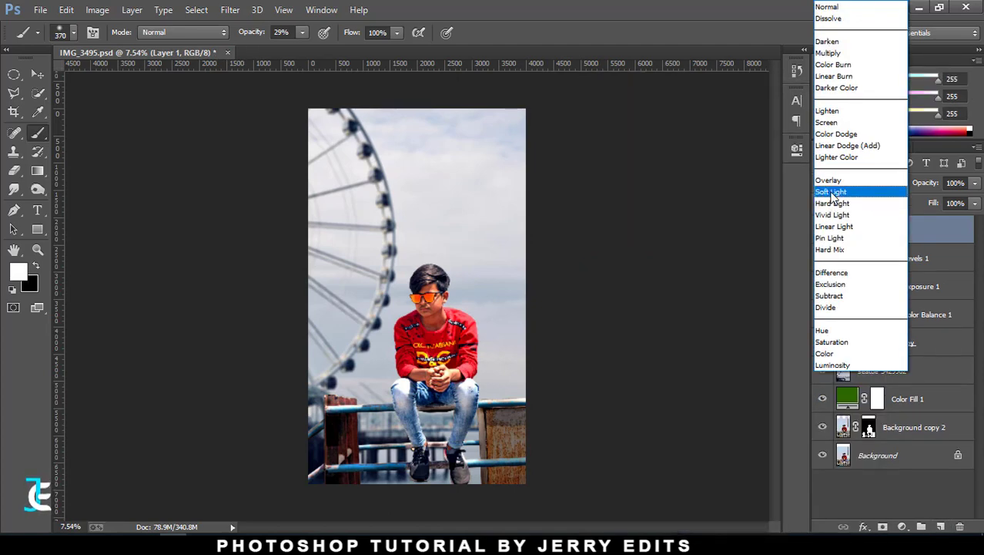
{"action": "left_click", "coordinate": [831, 192]}
{"action": "left_click", "coordinate": [66, 9]}
{"action": "left_click", "coordinate": [126, 198]}
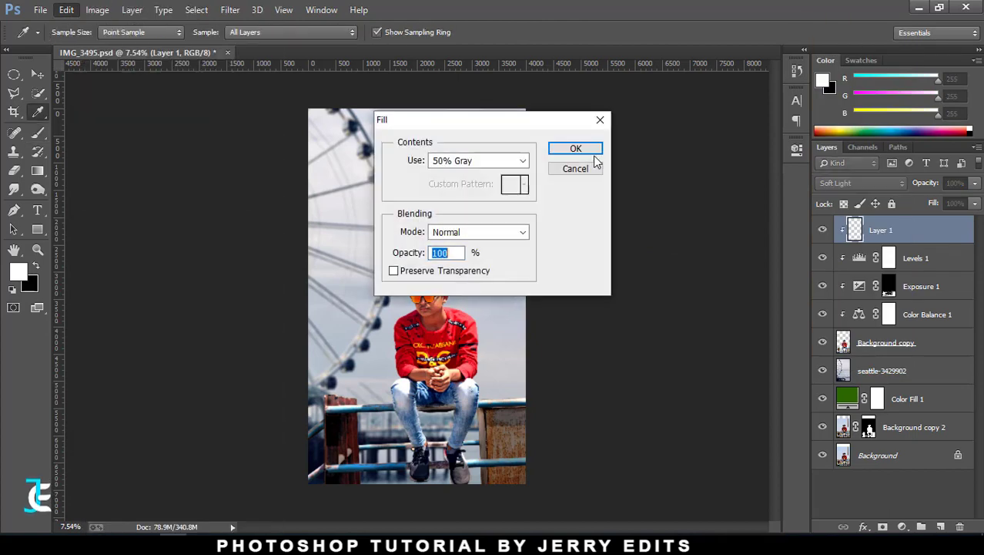
{"action": "left_click", "coordinate": [593, 151]}
- Brighten the midtones by raising the midtone level in Levels 1
{"action": "key", "text": "b"}
{"action": "left_click", "coordinate": [893, 259]}
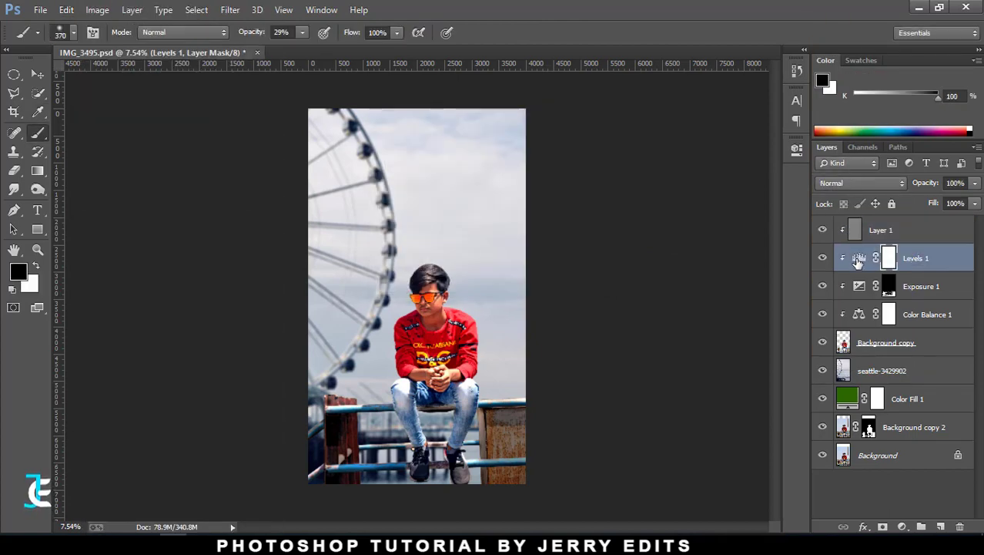
{"action": "double_click", "coordinate": [860, 260]}
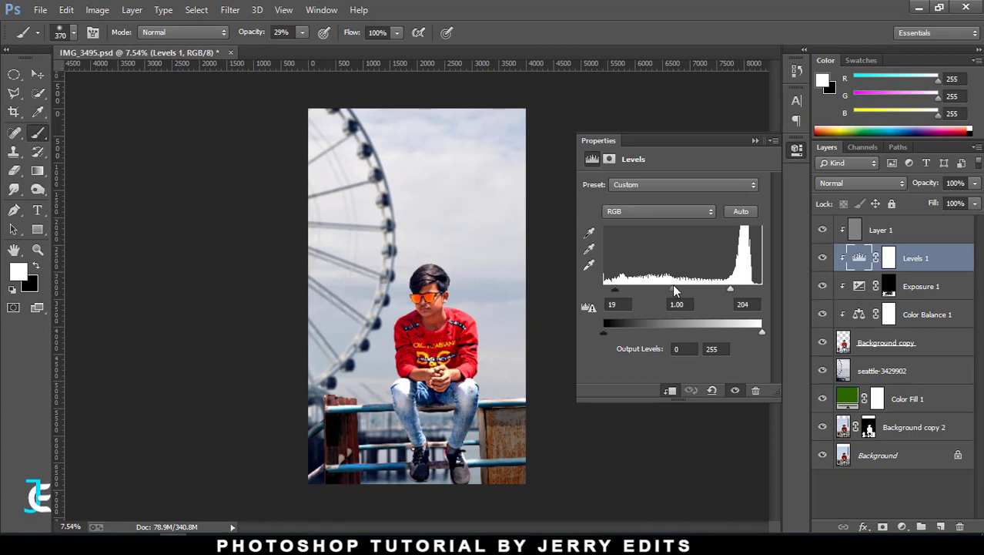
{"action": "left_click_drag", "start_coordinate": [675, 290], "coordinate": [667, 291]}
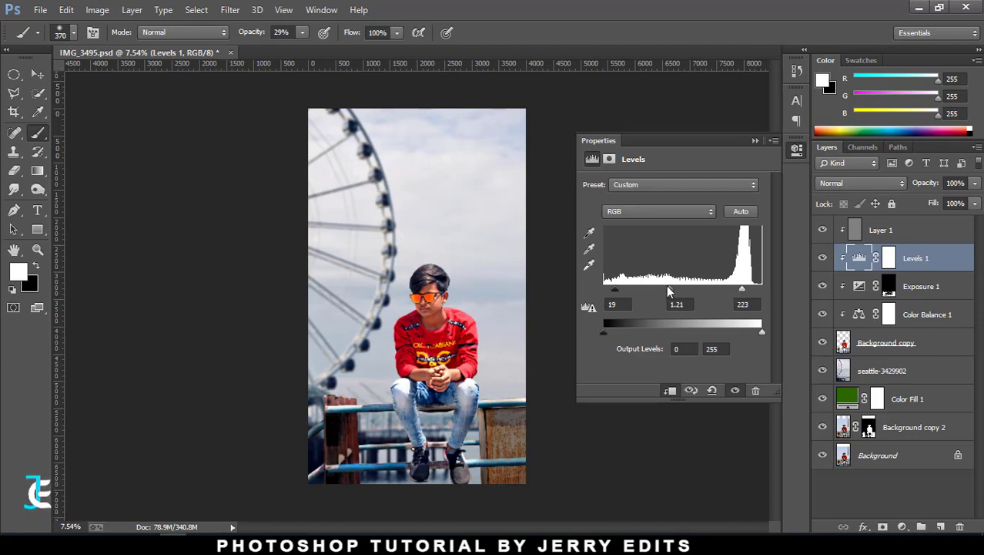
{"action": "left_click", "coordinate": [755, 141]}
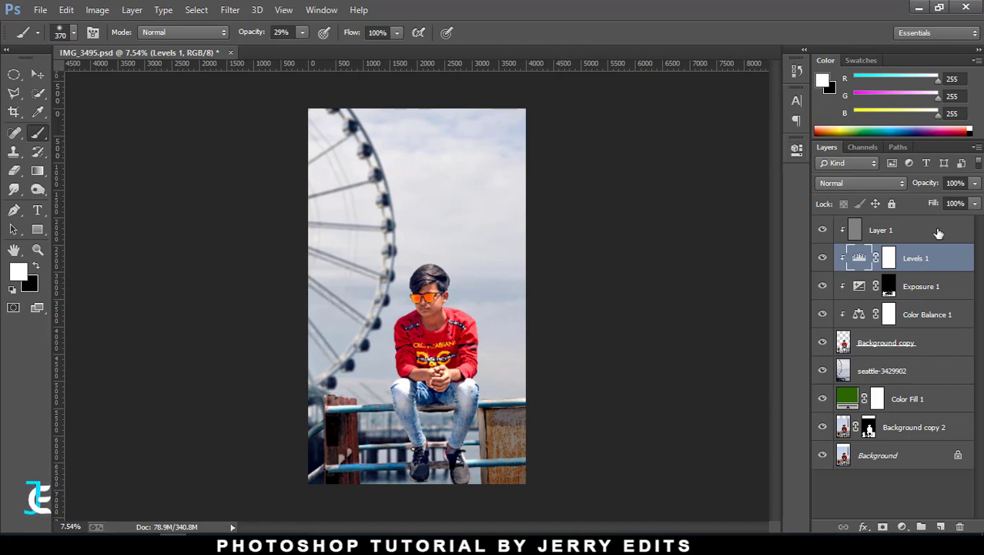
- Dodge the face near the glasses and the left sleeve on Layer 1
{"action": "left_click", "coordinate": [916, 229]}
{"action": "left_click", "coordinate": [38, 188]}
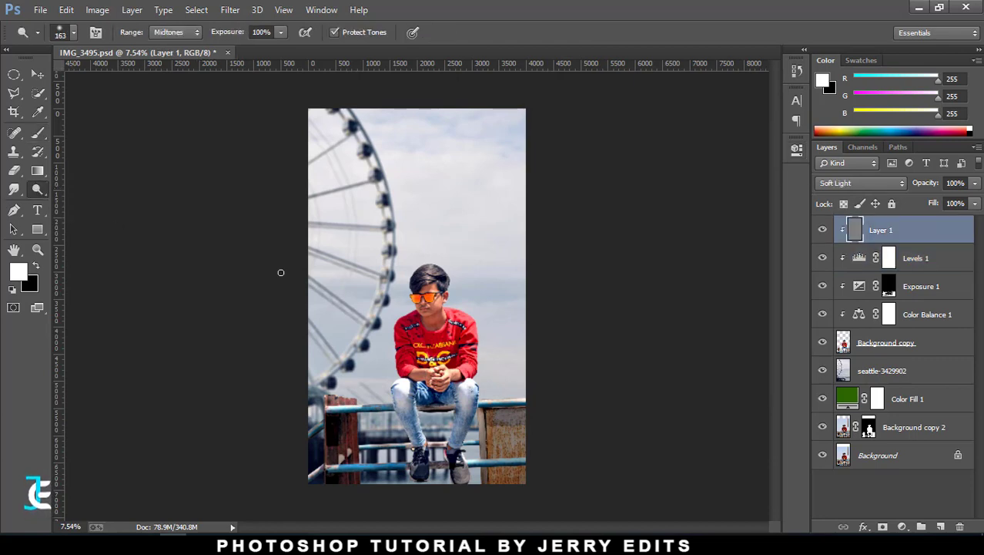
{"action": "scroll", "coordinate": [505, 325], "scroll_direction": "up", "scroll_amount": 1}
{"action": "scroll", "coordinate": [395, 314], "scroll_direction": "up", "scroll_amount": 3}
{"action": "scroll", "coordinate": [382, 294], "scroll_direction": "up", "scroll_amount": 3}
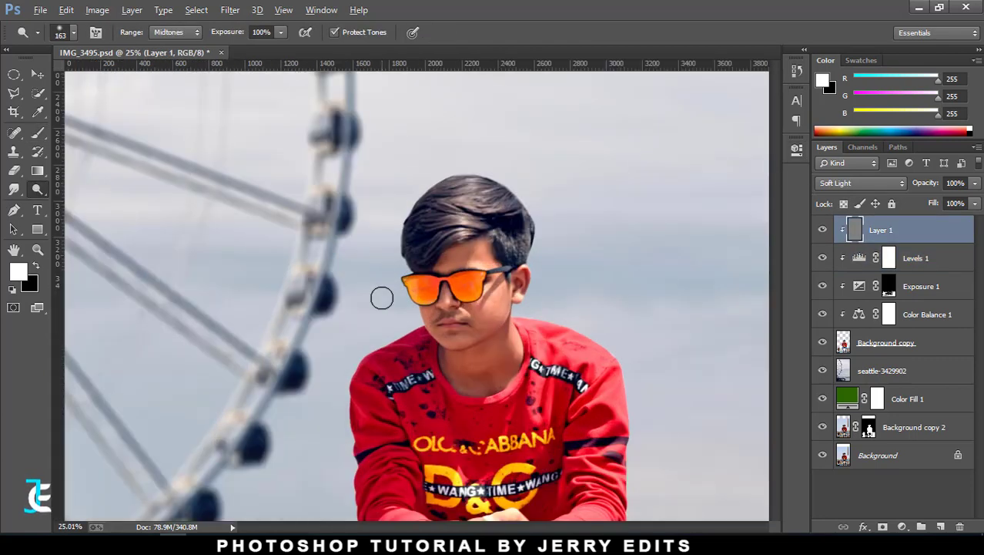
{"action": "right_click", "coordinate": [389, 245], "text": "alt"}
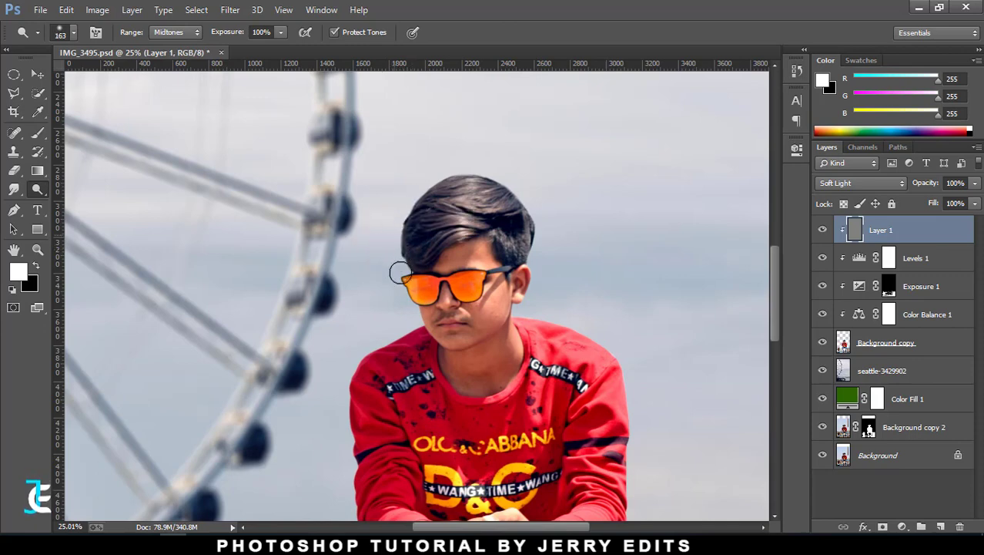
{"action": "mouse_move", "coordinate": [400, 273]}
{"action": "left_mouse_down"}
{"action": "mouse_move", "coordinate": [393, 268]}
{"action": "mouse_move", "coordinate": [417, 264]}
{"action": "mouse_move", "coordinate": [407, 280]}
{"action": "mouse_move", "coordinate": [417, 321]}
{"action": "mouse_move", "coordinate": [402, 338]}
{"action": "left_mouse_up"}
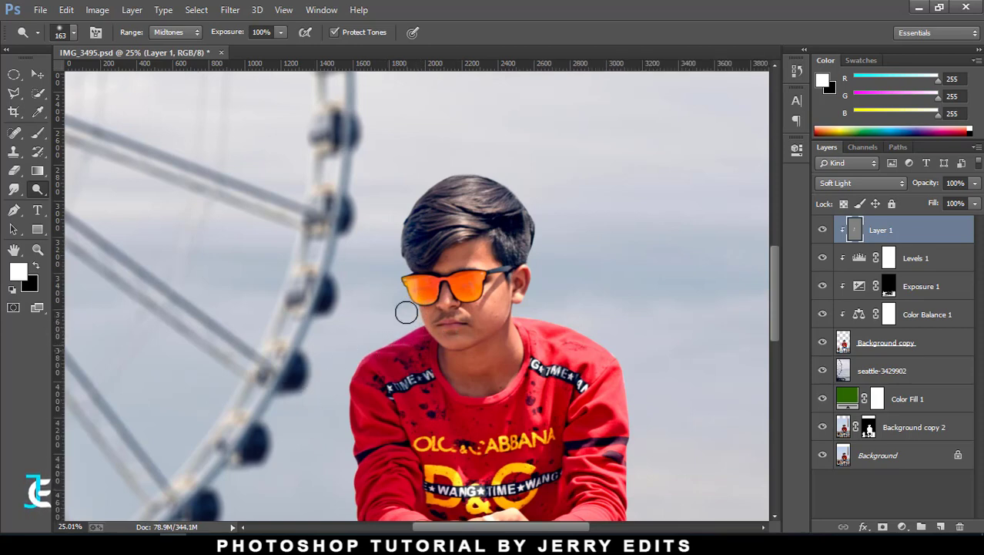
{"action": "scroll", "coordinate": [369, 312], "scroll_direction": "down", "scroll_amount": 3}
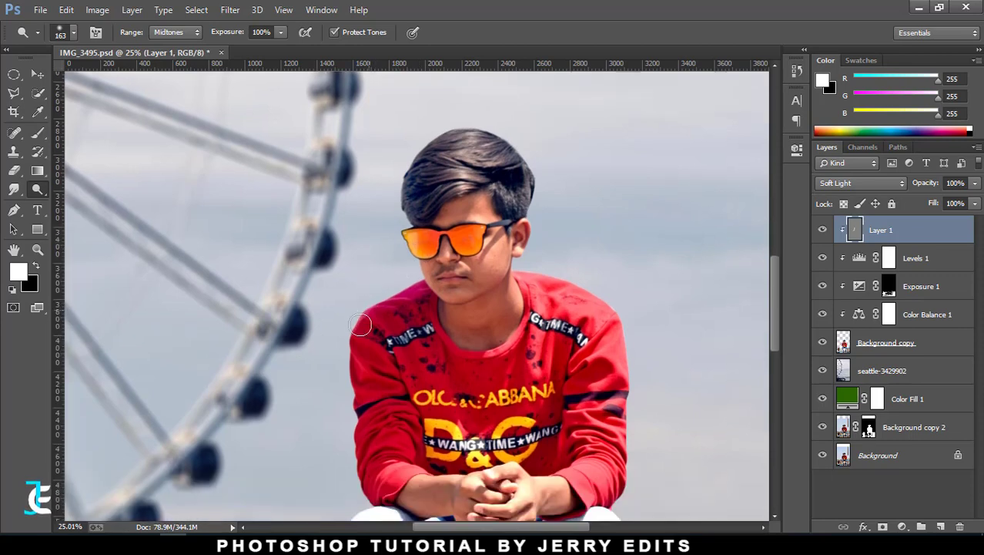
{"action": "scroll", "coordinate": [361, 456], "scroll_direction": "down", "scroll_amount": 4}
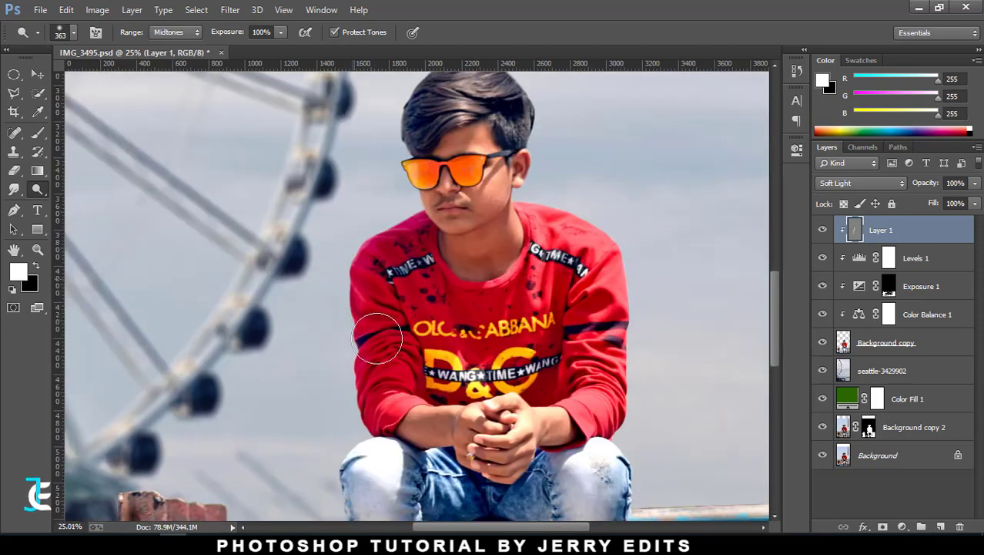
{"action": "mouse_move", "coordinate": [382, 397]}
{"action": "left_mouse_down"}
{"action": "mouse_move", "coordinate": [338, 412]}
{"action": "mouse_move", "coordinate": [345, 434]}
{"action": "left_mouse_up"}
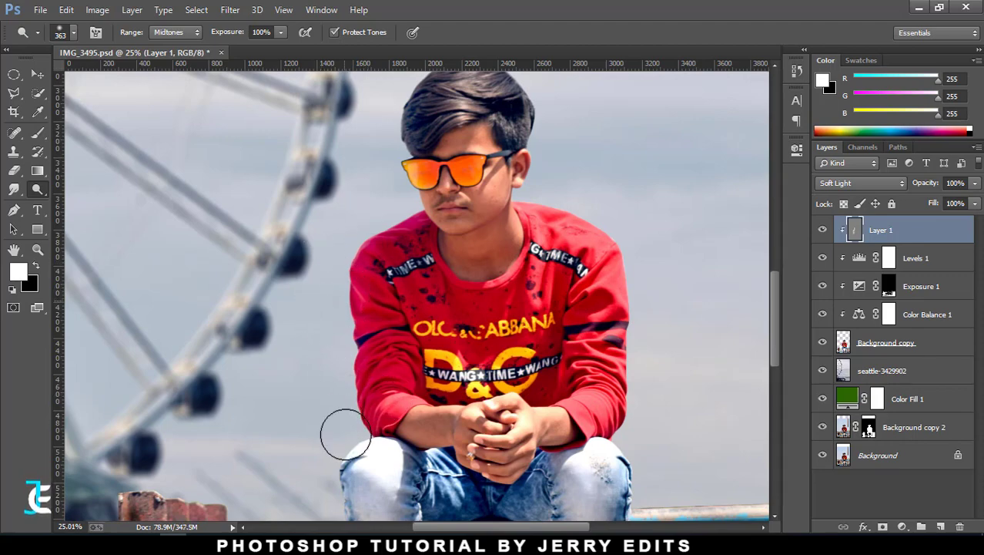
{"action": "scroll", "coordinate": [332, 315], "scroll_direction": "down", "scroll_amount": 8}
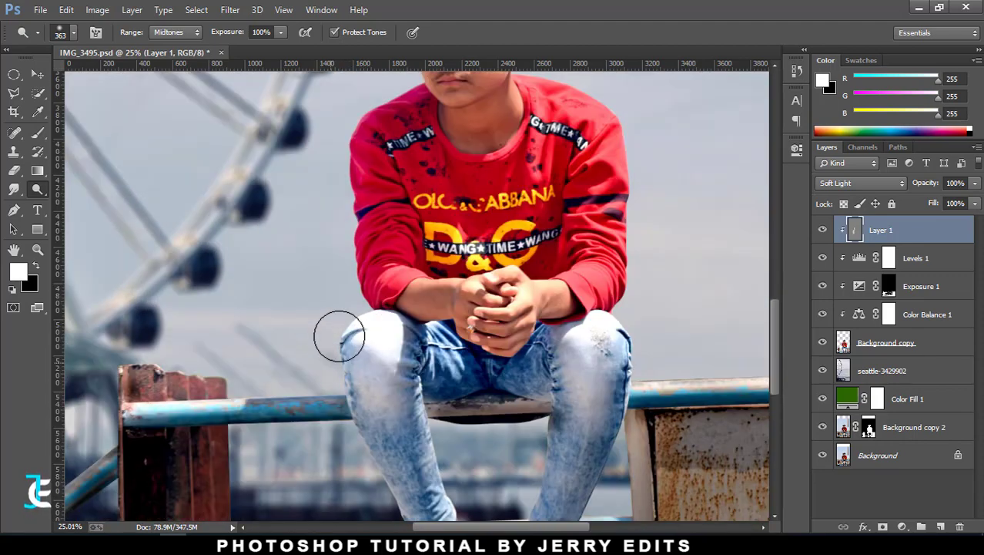
{"action": "left_click_drag", "start_coordinate": [324, 361], "coordinate": [315, 360]}
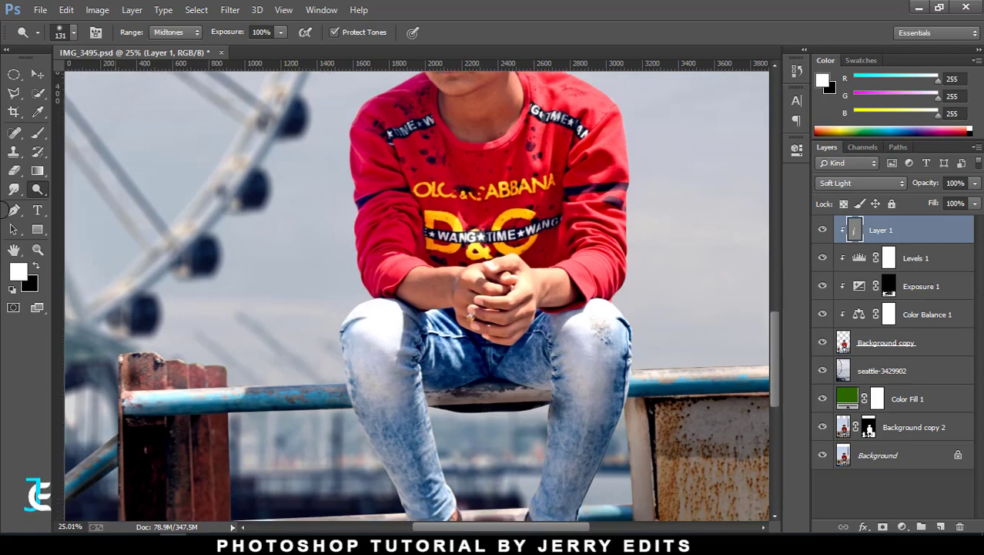
{"action": "scroll", "coordinate": [315, 360], "scroll_direction": "down", "scroll_amount": 2}
- Burn the railing beneath the boy and the right-hand railing and bench at 59% exposure
{"action": "right_click", "coordinate": [38, 189]}
{"action": "left_click", "coordinate": [78, 200]}
{"action": "left_click", "coordinate": [280, 32]}
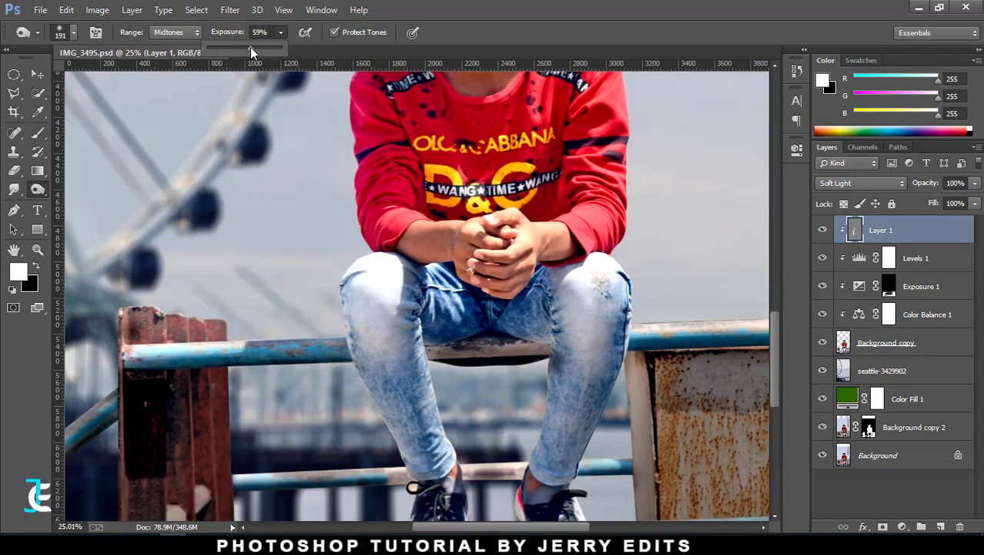
{"action": "left_click", "coordinate": [313, 362]}
{"action": "mouse_move", "coordinate": [247, 367]}
{"action": "left_mouse_down"}
{"action": "mouse_move", "coordinate": [165, 363]}
{"action": "mouse_move", "coordinate": [263, 374]}
{"action": "left_mouse_up"}
{"action": "mouse_move", "coordinate": [501, 353]}
{"action": "left_mouse_down"}
{"action": "mouse_move", "coordinate": [714, 356]}
{"action": "mouse_move", "coordinate": [646, 355]}
{"action": "left_mouse_up"}
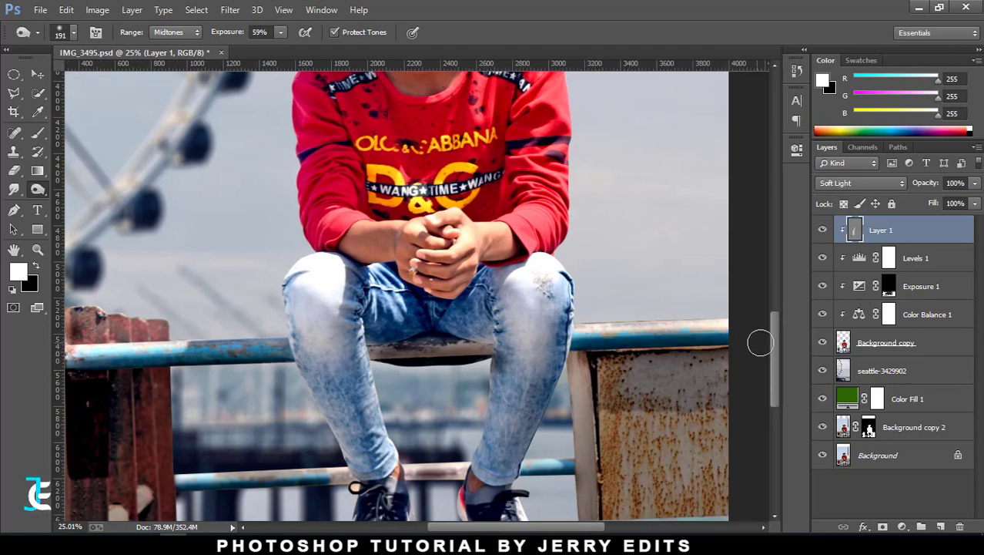
{"action": "scroll", "coordinate": [392, 335], "scroll_direction": "down", "scroll_amount": 5}
{"action": "scroll", "coordinate": [392, 335], "scroll_direction": "down", "scroll_amount": 1}
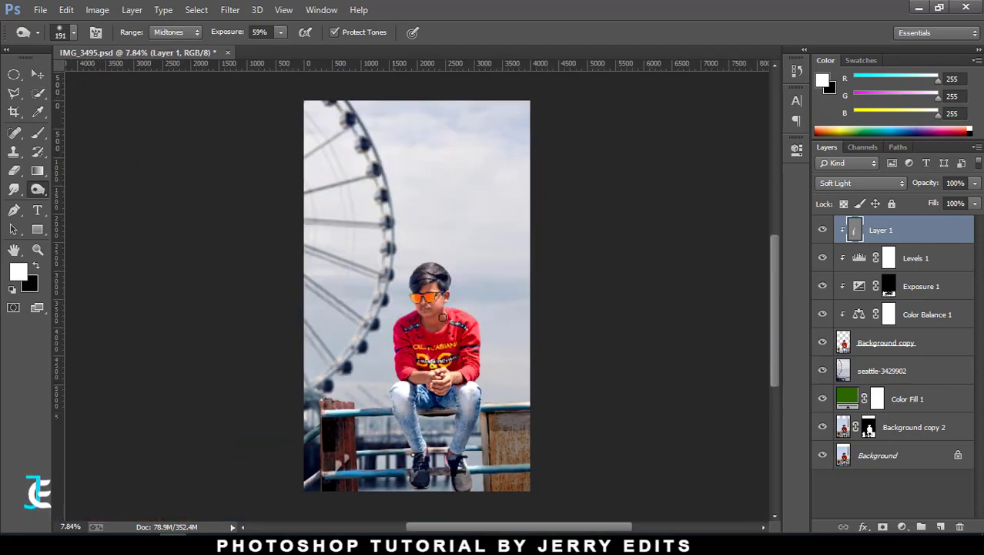
- Compare with Layer 1 hidden and shown, then enlarge the brush to 291 px
{"action": "left_click", "coordinate": [824, 230]}
{"action": "left_click", "coordinate": [824, 230]}
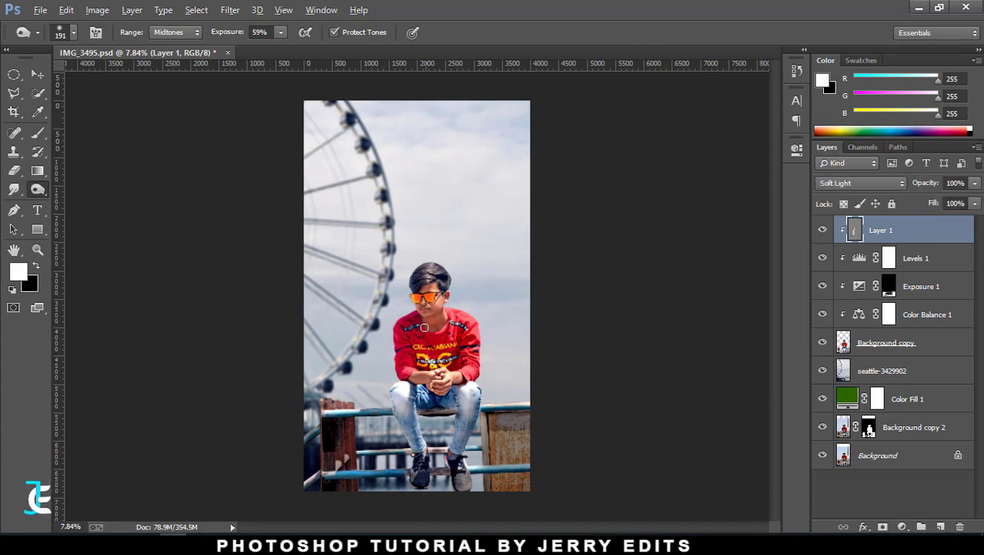
{"action": "scroll", "coordinate": [511, 381], "scroll_direction": "up", "scroll_amount": 1}
{"action": "scroll", "coordinate": [511, 381], "scroll_direction": "up", "scroll_amount": 2}
{"action": "scroll", "coordinate": [511, 381], "scroll_direction": "up", "scroll_amount": 2}
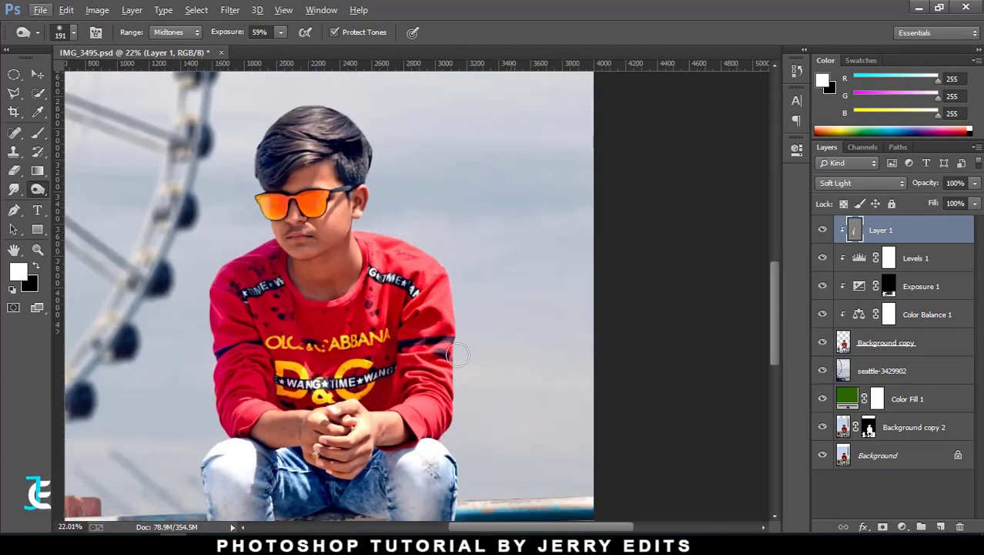
{"action": "left_click_drag", "start_coordinate": [456, 315], "coordinate": [493, 315]}
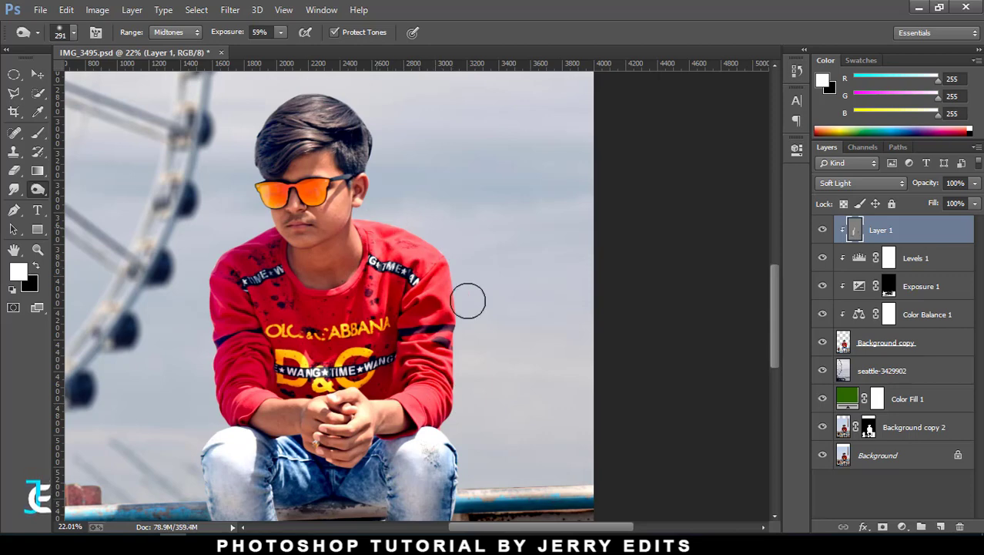
{"action": "scroll", "coordinate": [461, 406], "scroll_direction": "down", "scroll_amount": 2}
{"action": "scroll", "coordinate": [459, 385], "scroll_direction": "down", "scroll_amount": 2}
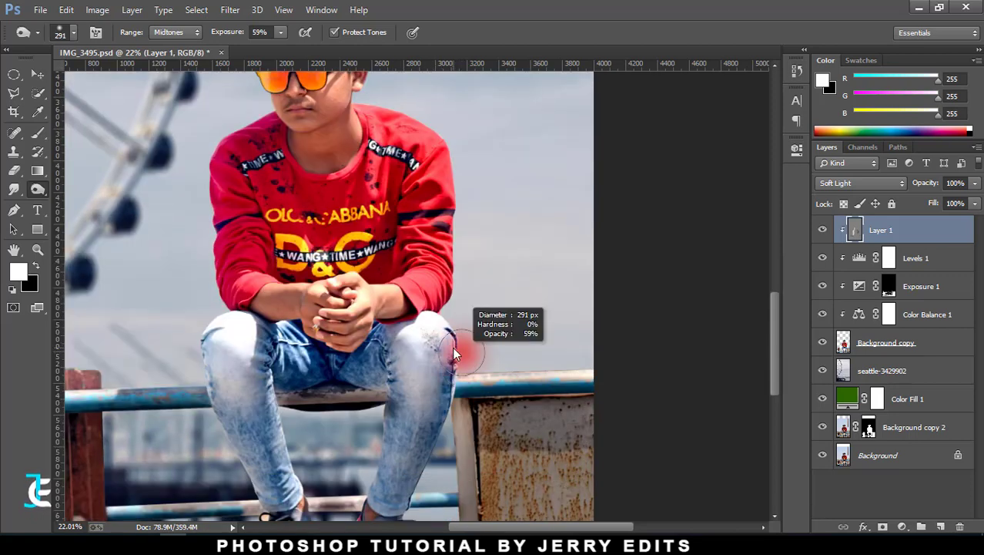
{"action": "scroll", "coordinate": [453, 341], "scroll_direction": "down", "scroll_amount": 1}
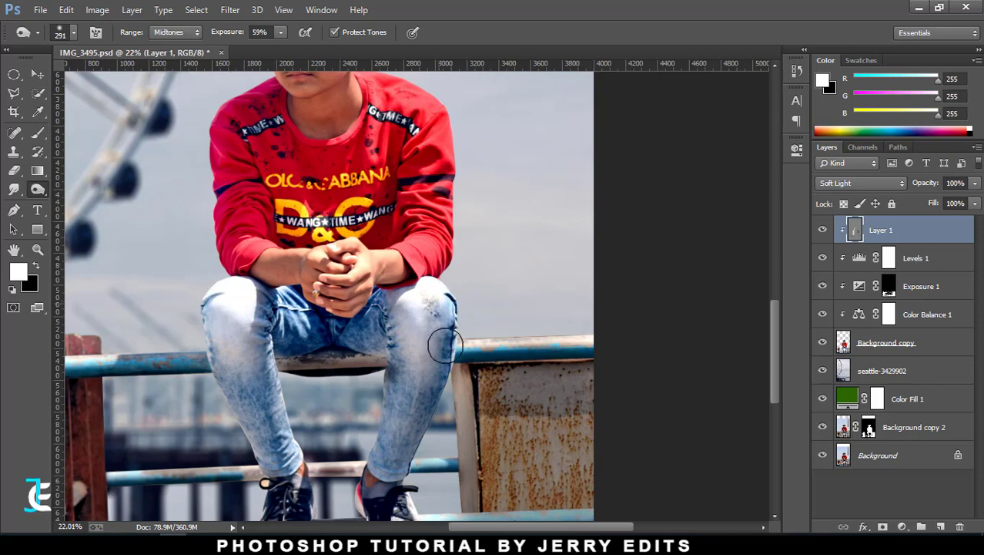
- Dodge the jeans along both legs with a smaller brush, then zoom out to fit
{"action": "right_click", "coordinate": [439, 369], "text": "alt"}
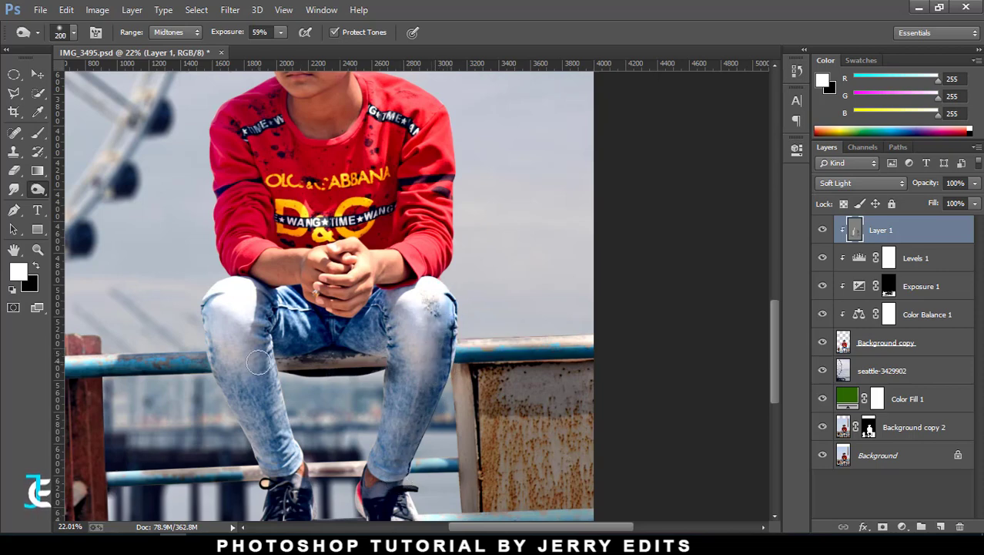
{"action": "left_click_drag", "start_coordinate": [258, 362], "coordinate": [263, 308]}
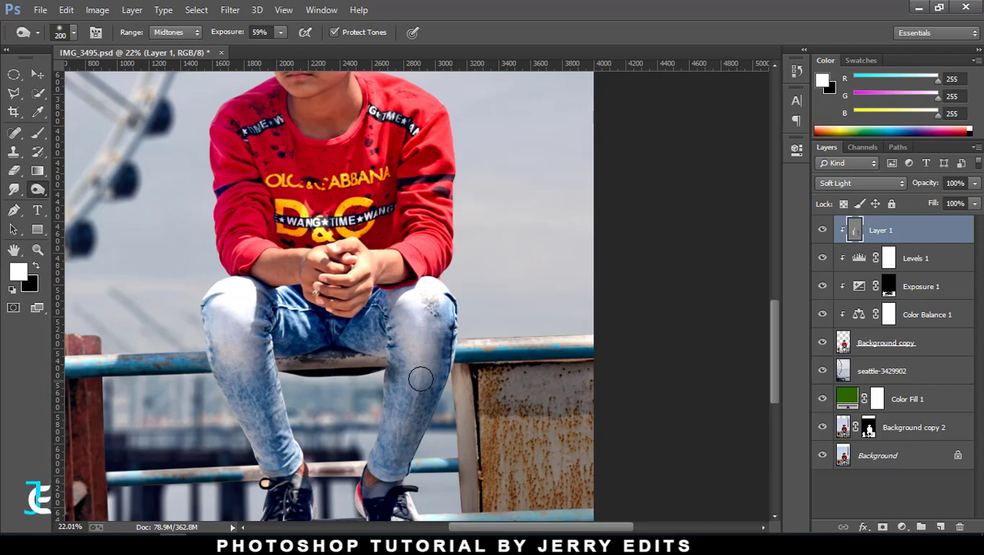
{"action": "scroll", "coordinate": [435, 374], "scroll_direction": "down", "scroll_amount": 1}
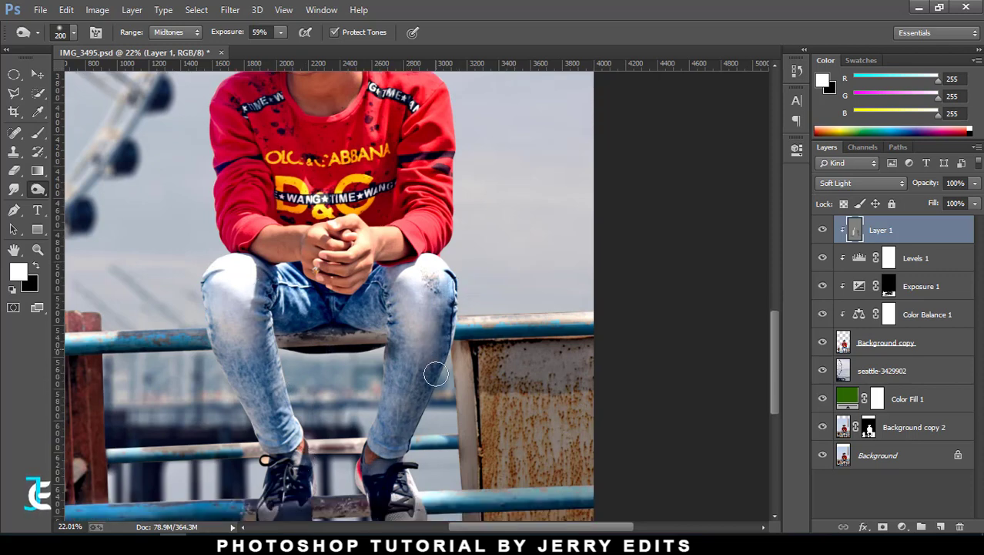
{"action": "scroll", "coordinate": [435, 374], "scroll_direction": "down", "scroll_amount": 3}
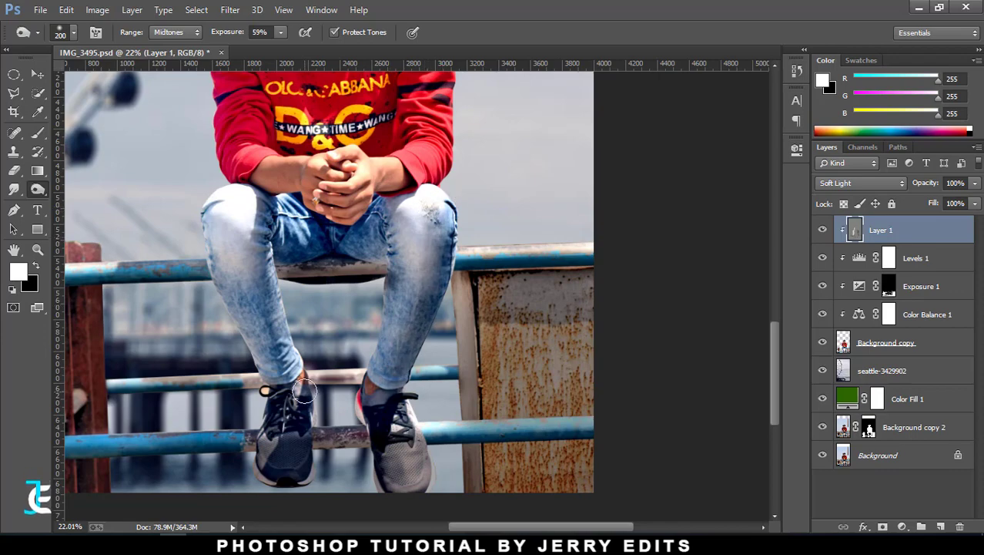
{"action": "scroll", "coordinate": [327, 343], "scroll_direction": "down", "scroll_amount": 1}
{"action": "scroll", "coordinate": [332, 333], "scroll_direction": "down", "scroll_amount": 1}
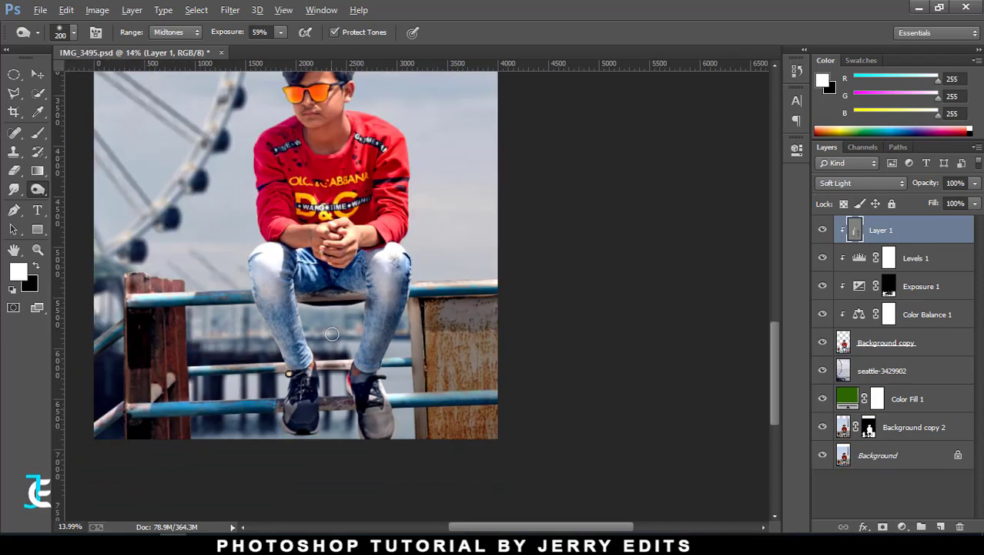
{"action": "scroll", "coordinate": [332, 333], "scroll_direction": "down", "scroll_amount": 2}
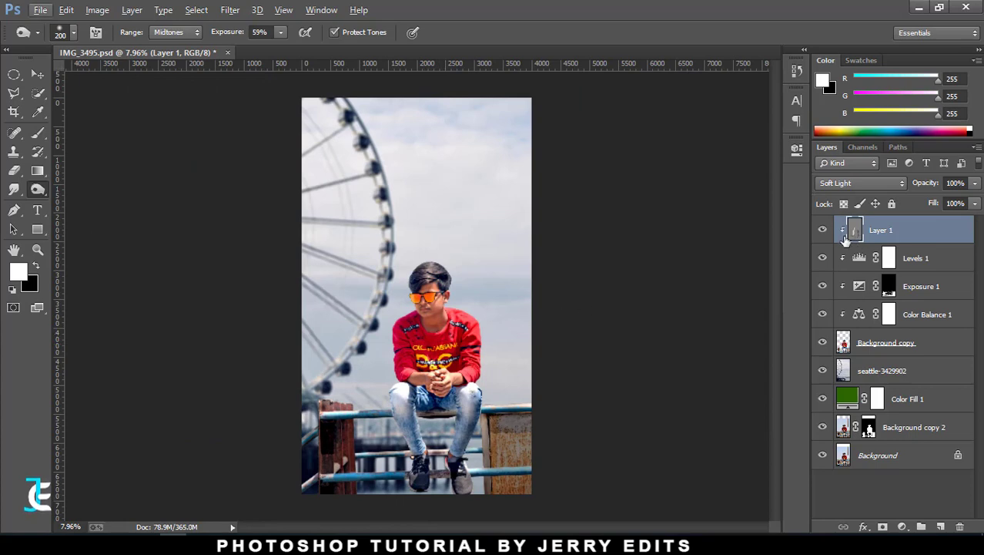
- Move Color Balance 1 above Layer 1 and compare it hidden and shown
{"action": "left_click_drag", "start_coordinate": [935, 312], "coordinate": [920, 224]}
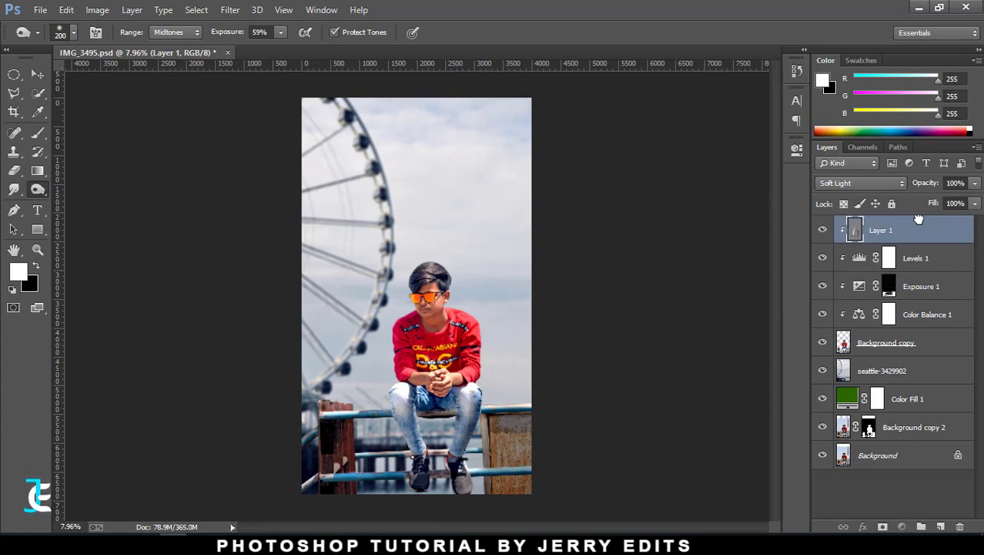
{"action": "left_click", "coordinate": [822, 232]}
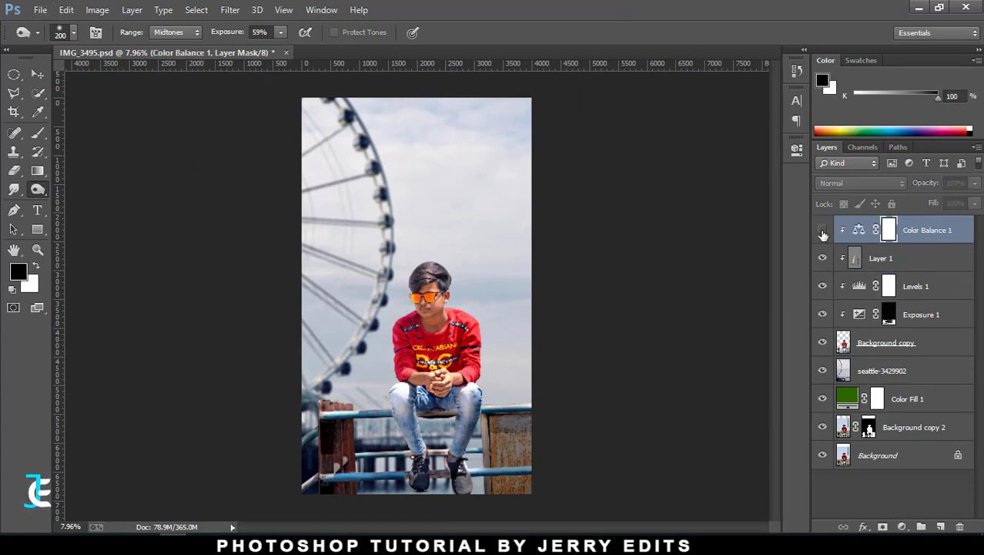
{"action": "left_click", "coordinate": [823, 233]}
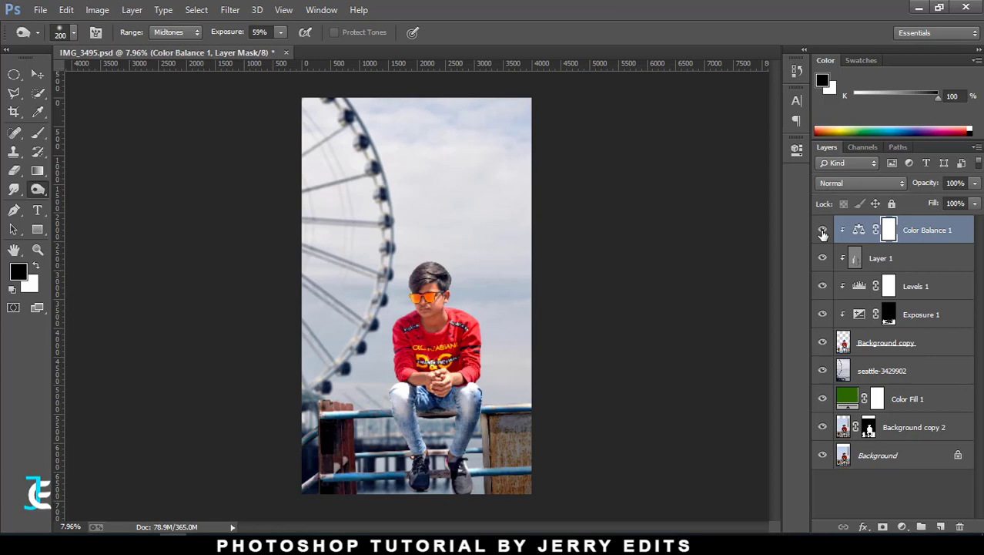
- Add Color Balance 2 with shadows +9 toward blue and highlights −11 toward yellow
{"action": "left_click", "coordinate": [903, 527]}
{"action": "left_click", "coordinate": [868, 363]}
{"action": "left_click", "coordinate": [654, 185]}
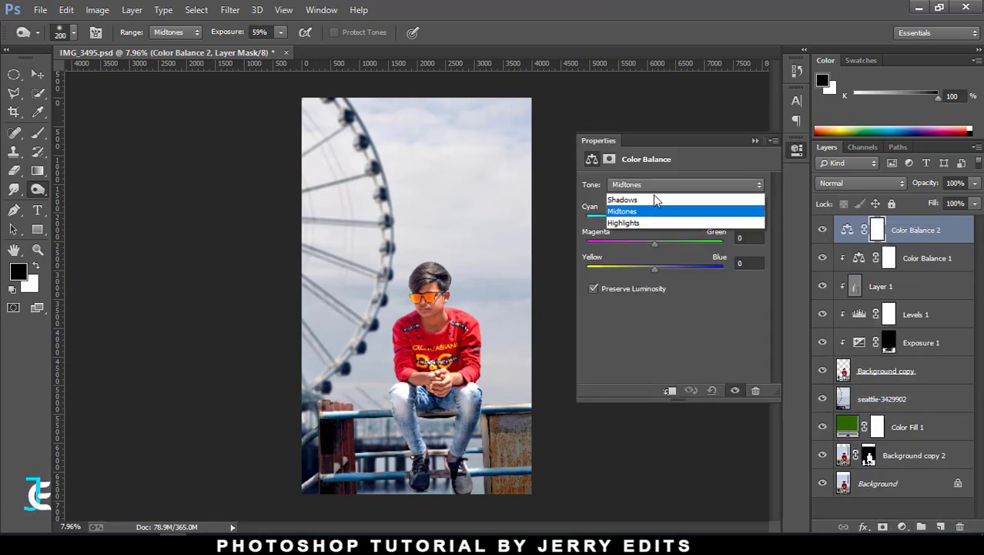
{"action": "left_click", "coordinate": [653, 199]}
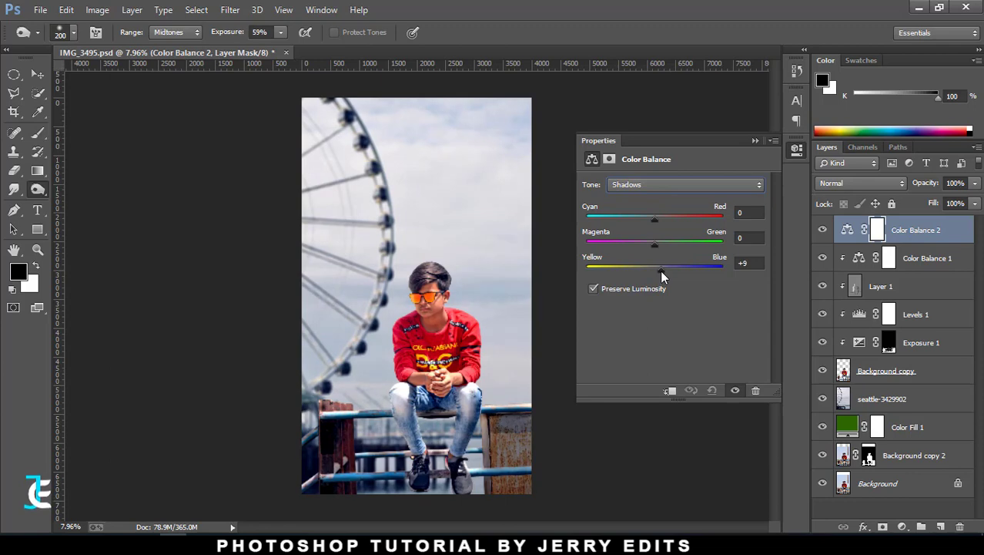
{"action": "left_click", "coordinate": [638, 182]}
{"action": "left_click", "coordinate": [637, 223]}
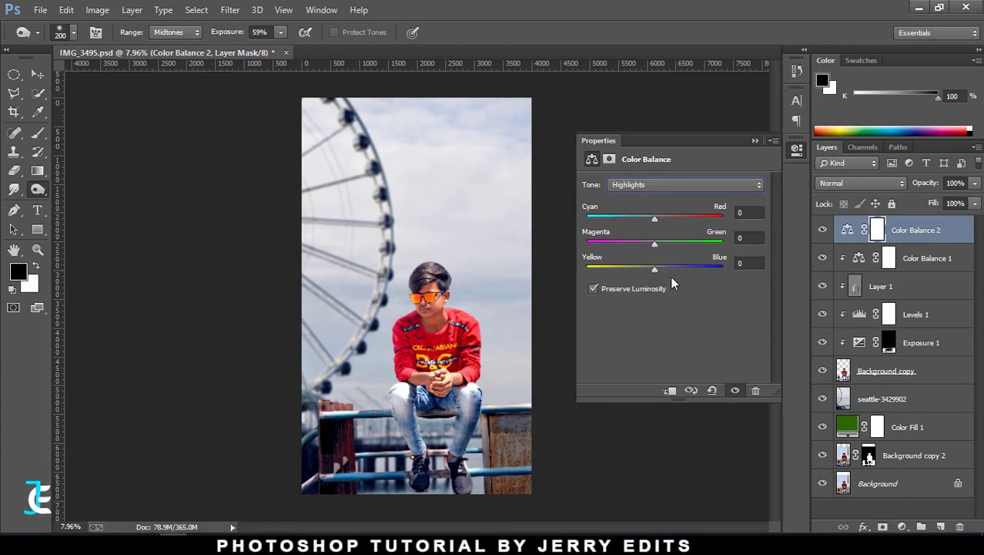
{"action": "left_click_drag", "start_coordinate": [657, 267], "coordinate": [647, 261]}
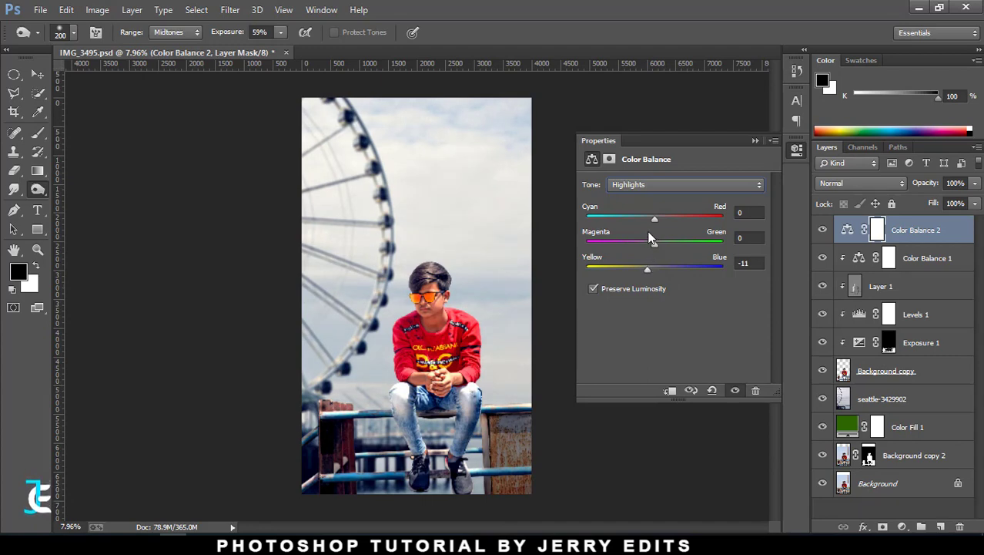
{"action": "key", "text": "alt+2"}
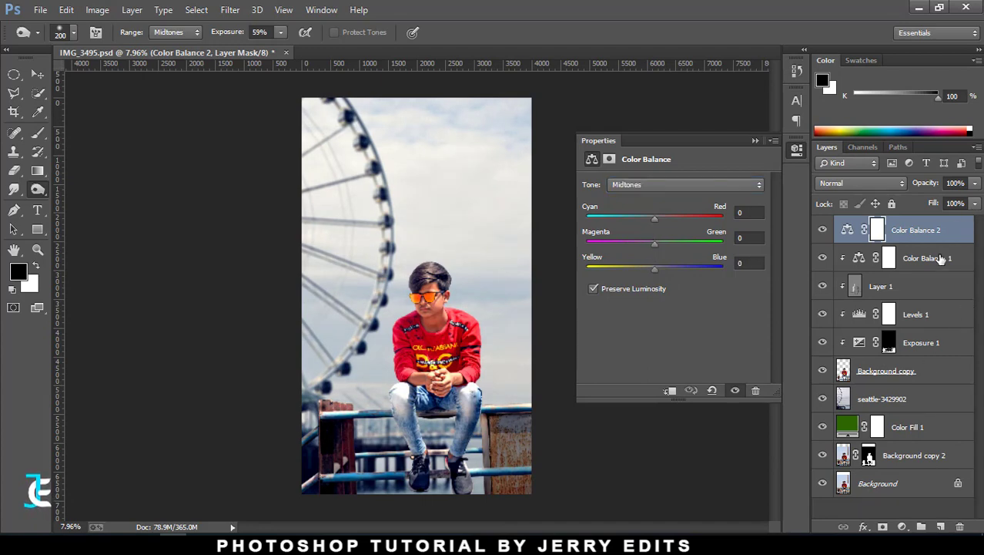
{"action": "left_click", "coordinate": [917, 289]}
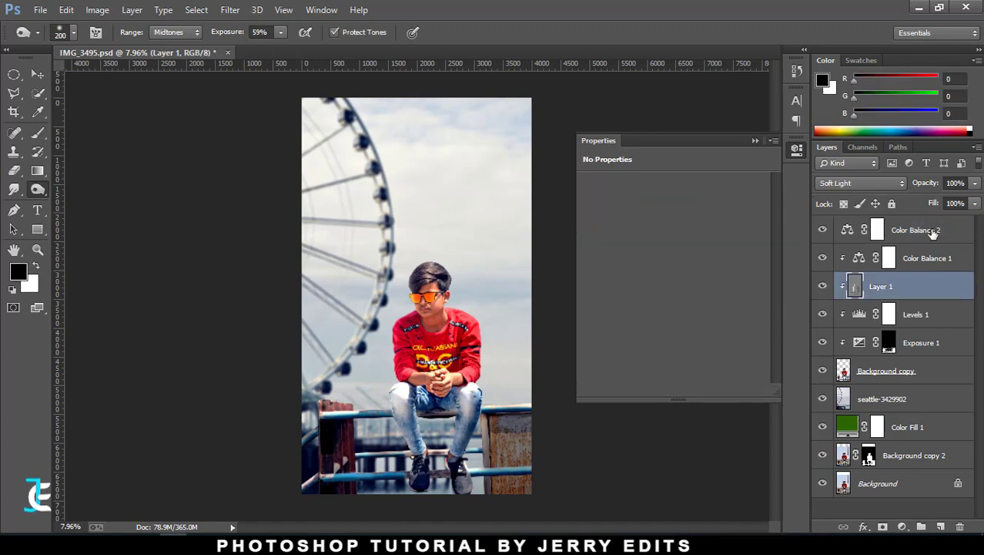
{"action": "left_click", "coordinate": [916, 229]}
{"action": "left_click", "coordinate": [889, 258]}
- Add a Gradient Fill at 102.99° and 60% scale, positioned to darken the photo's bottom
{"action": "left_click", "coordinate": [902, 526]}
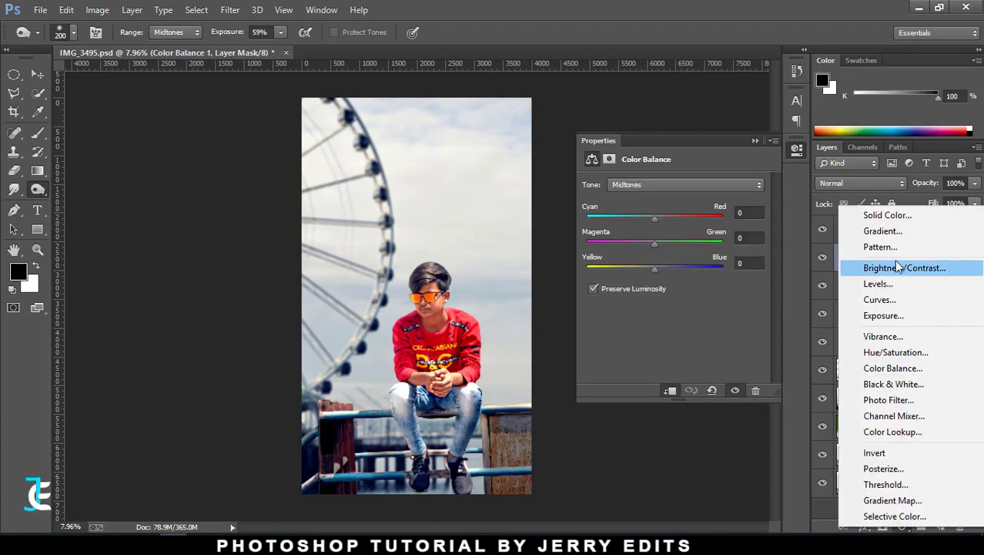
{"action": "left_click", "coordinate": [892, 236]}
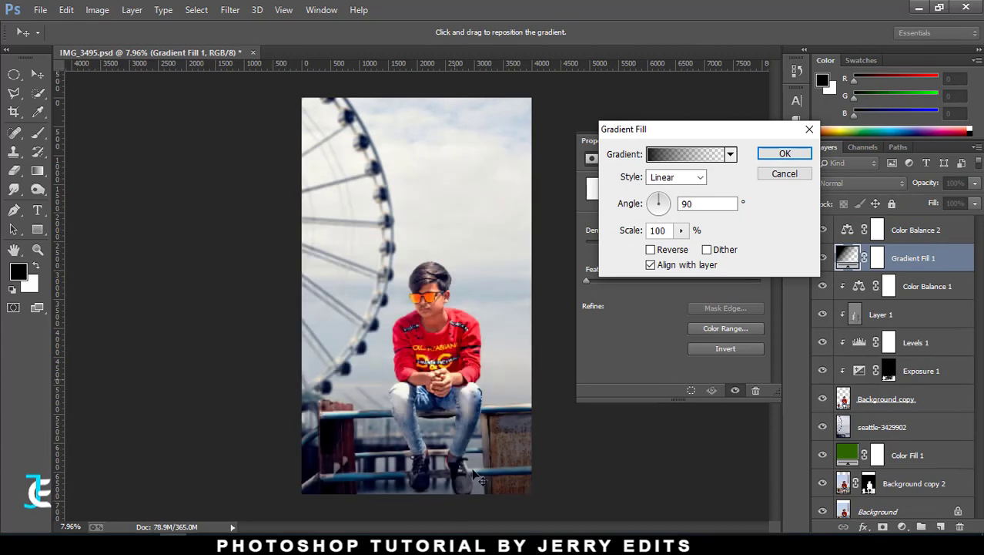
{"action": "left_click_drag", "start_coordinate": [659, 208], "coordinate": [655, 197]}
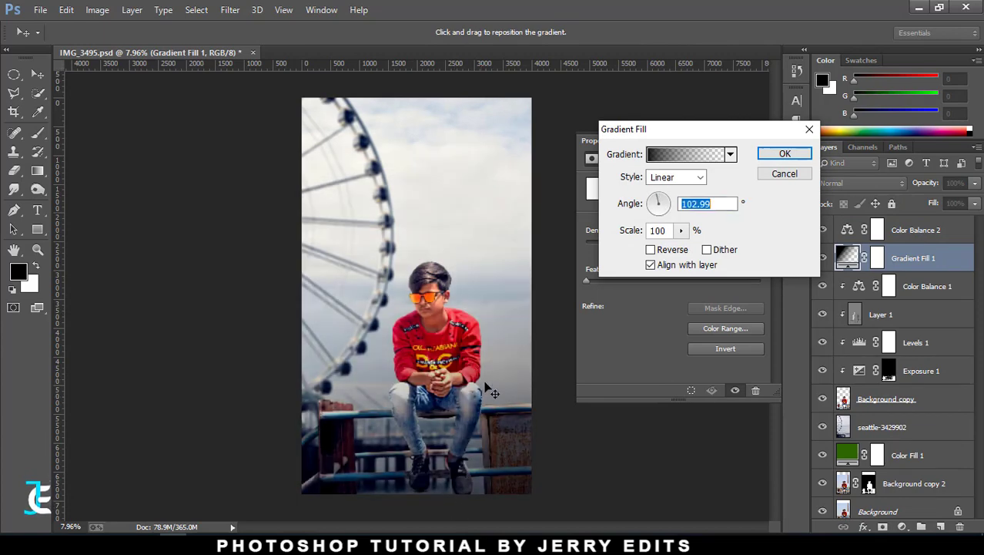
{"action": "left_click_drag", "start_coordinate": [463, 391], "coordinate": [469, 389]}
{"action": "left_click", "coordinate": [681, 229]}
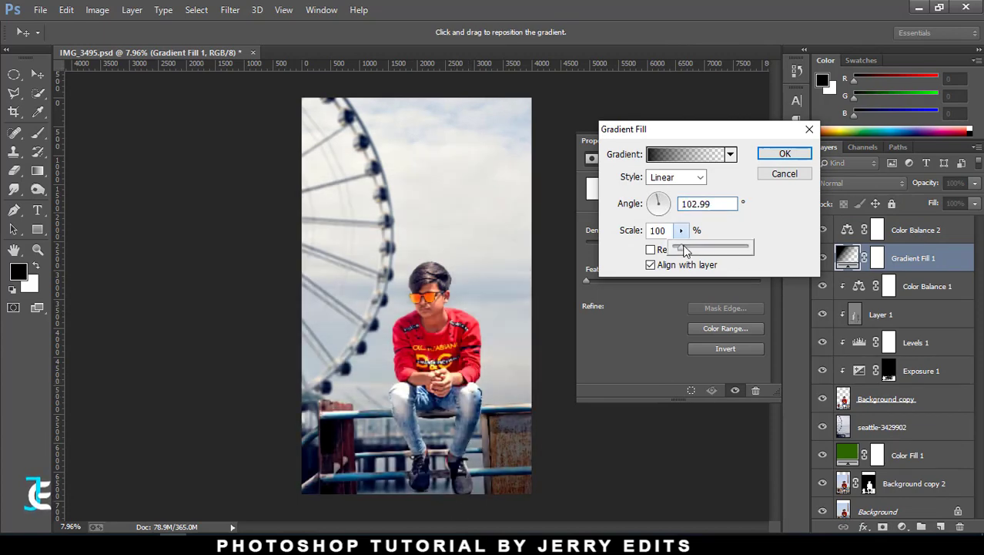
{"action": "left_click", "coordinate": [460, 395]}
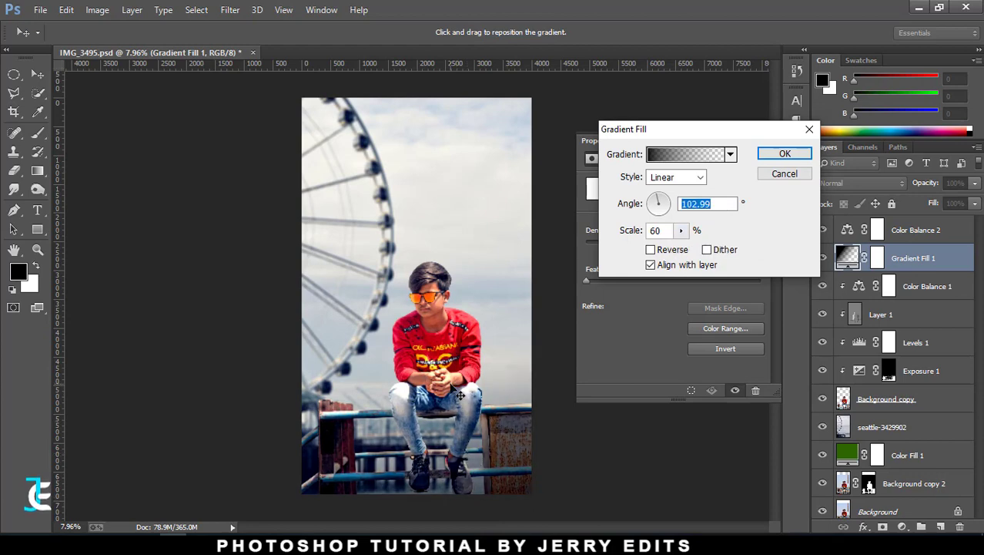
{"action": "mouse_move", "coordinate": [460, 395]}
{"action": "left_mouse_down"}
{"action": "mouse_move", "coordinate": [446, 408]}
{"action": "mouse_move", "coordinate": [473, 369]}
{"action": "left_mouse_up"}
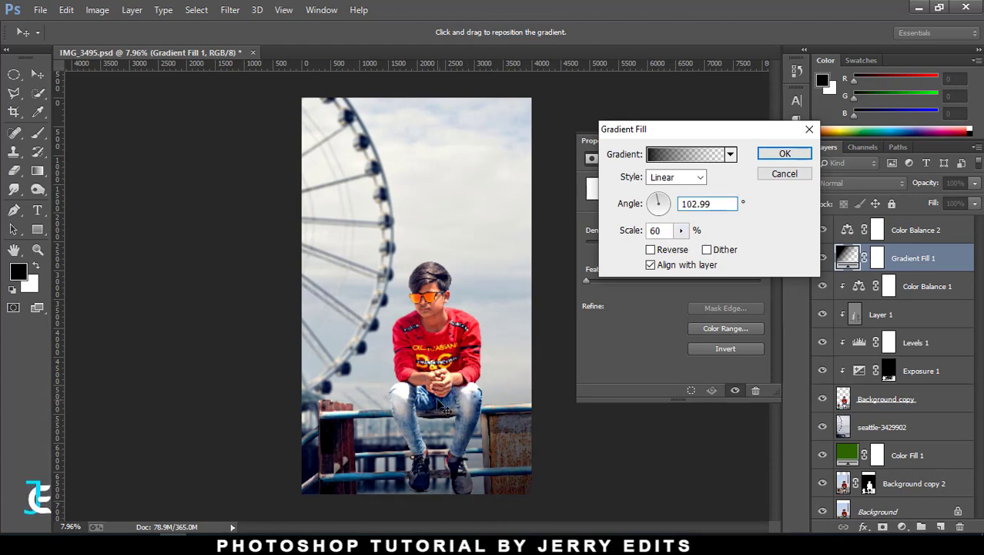
{"action": "left_click", "coordinate": [785, 153]}
{"action": "right_click", "coordinate": [979, 424]}
{"action": "left_click", "coordinate": [953, 448]}
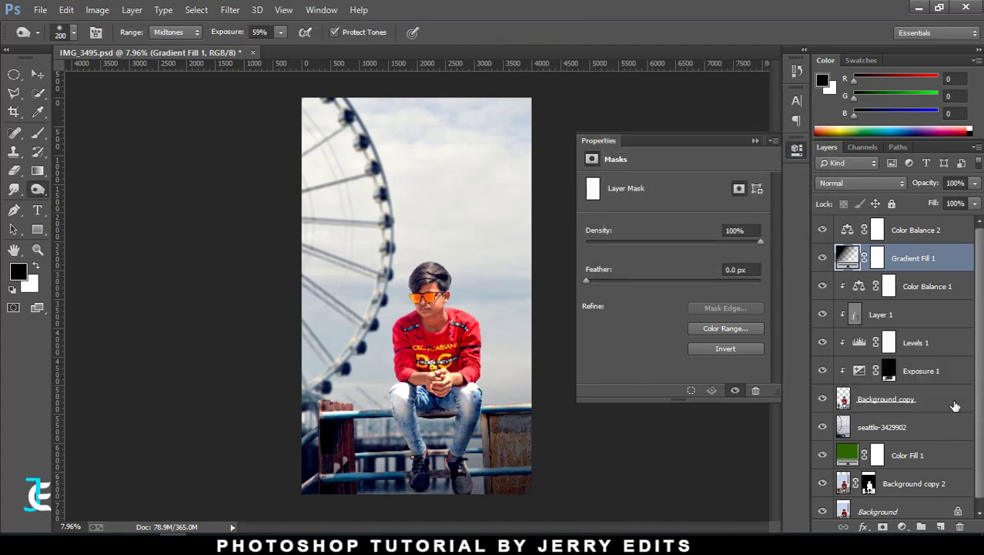
{"action": "right_click", "coordinate": [954, 402]}
- Give Background copy Bevel & Emboss: angle 137°, altitude 0, highlight 100%, shadow 0%
{"action": "left_click", "coordinate": [722, 89]}
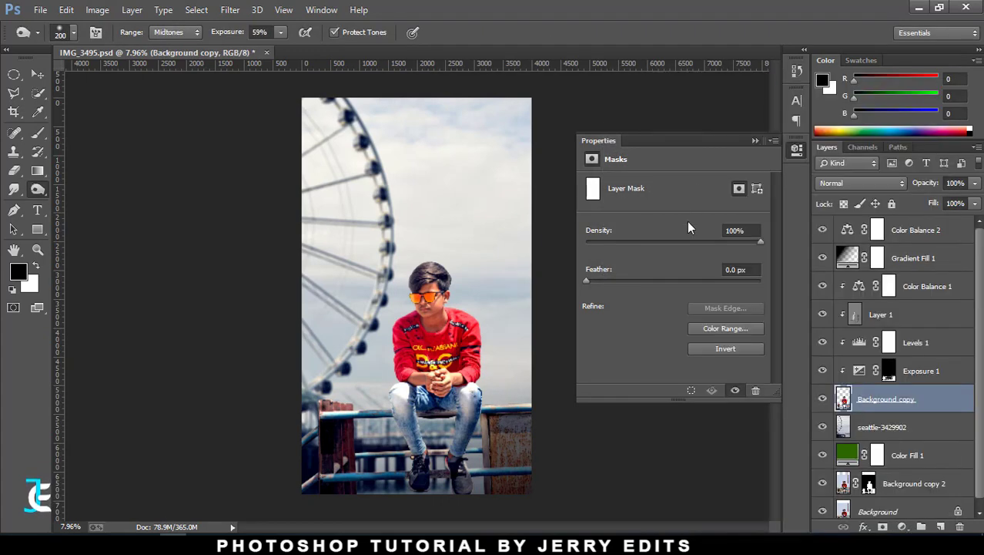
{"action": "left_click", "coordinate": [562, 215]}
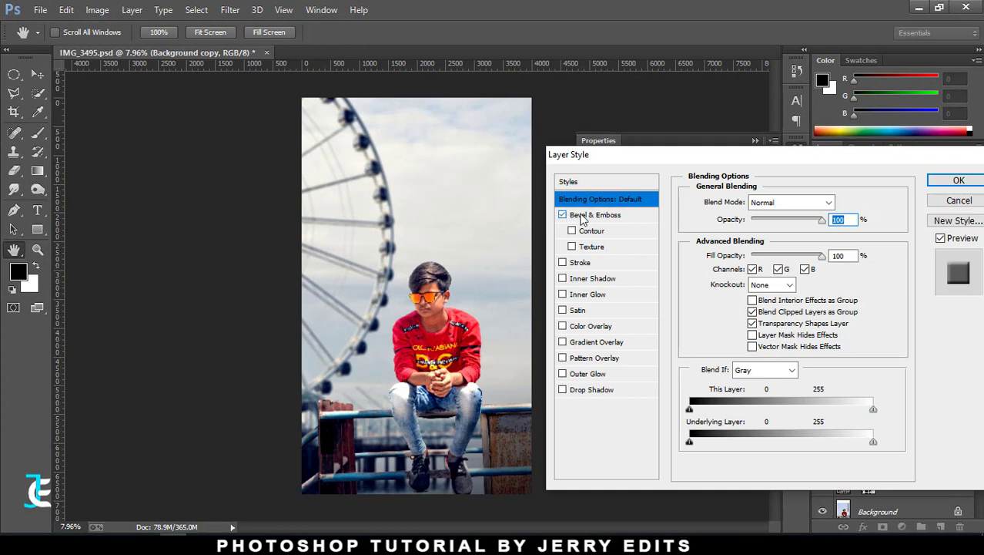
{"action": "left_click", "coordinate": [593, 215]}
{"action": "left_click_drag", "start_coordinate": [775, 443], "coordinate": [713, 436]}
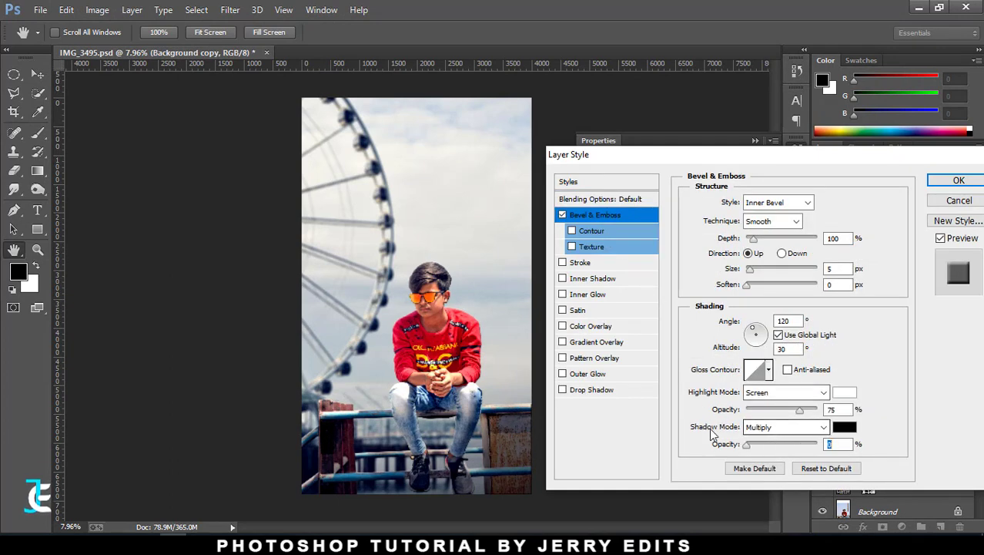
{"action": "left_click_drag", "start_coordinate": [753, 331], "coordinate": [731, 319]}
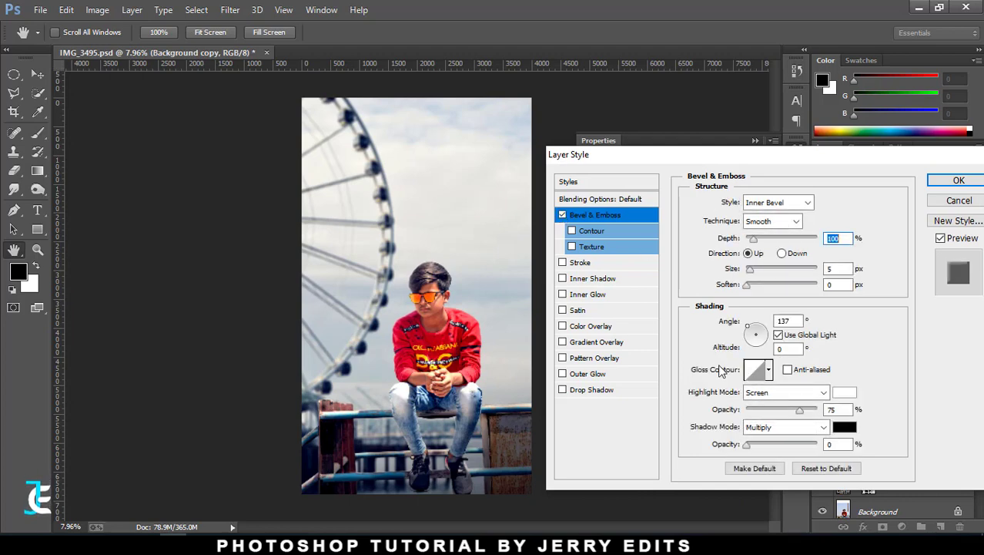
{"action": "left_click_drag", "start_coordinate": [813, 416], "coordinate": [831, 409]}
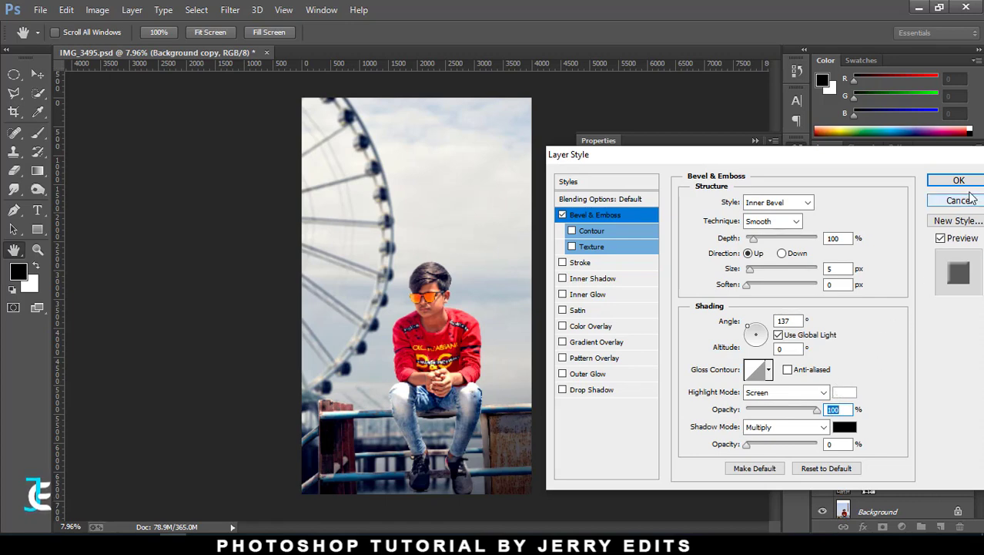
{"action": "left_click", "coordinate": [958, 180]}
- Add a Color Lookup layer using Fuji REALA 500D Kodak 2393 at 40% opacity
{"action": "left_click", "coordinate": [939, 230]}
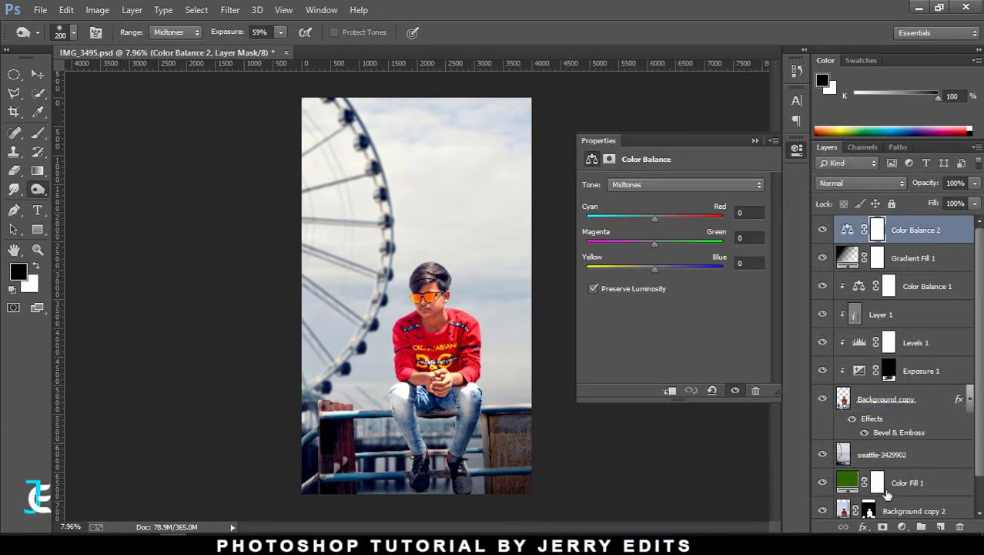
{"action": "left_click", "coordinate": [903, 527]}
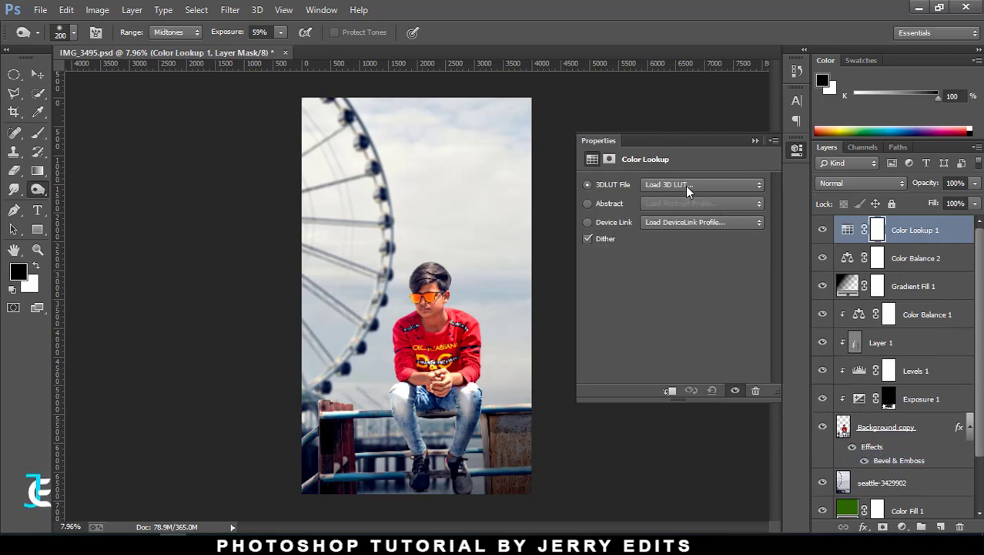
{"action": "left_click", "coordinate": [686, 186]}
{"action": "left_click", "coordinate": [716, 517]}
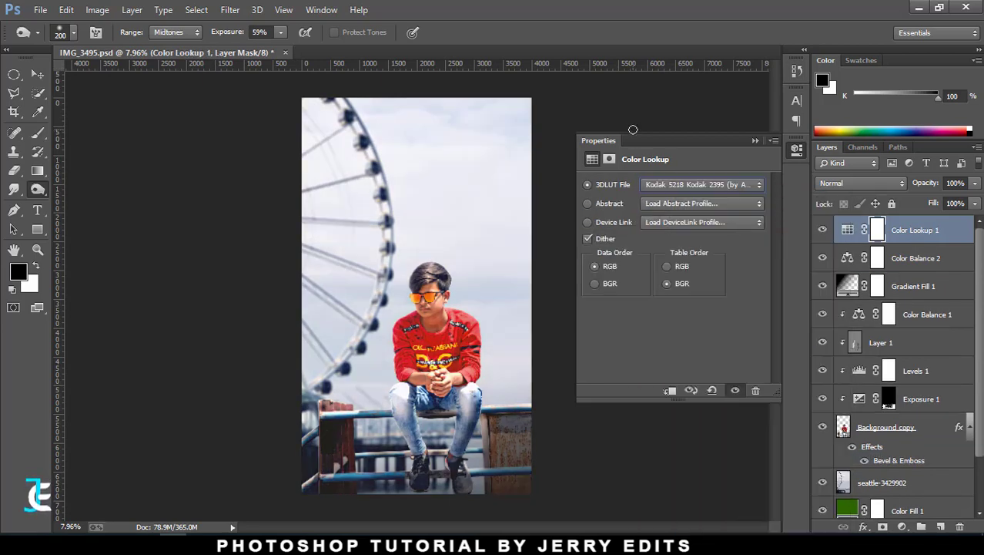
{"action": "left_click", "coordinate": [719, 183]}
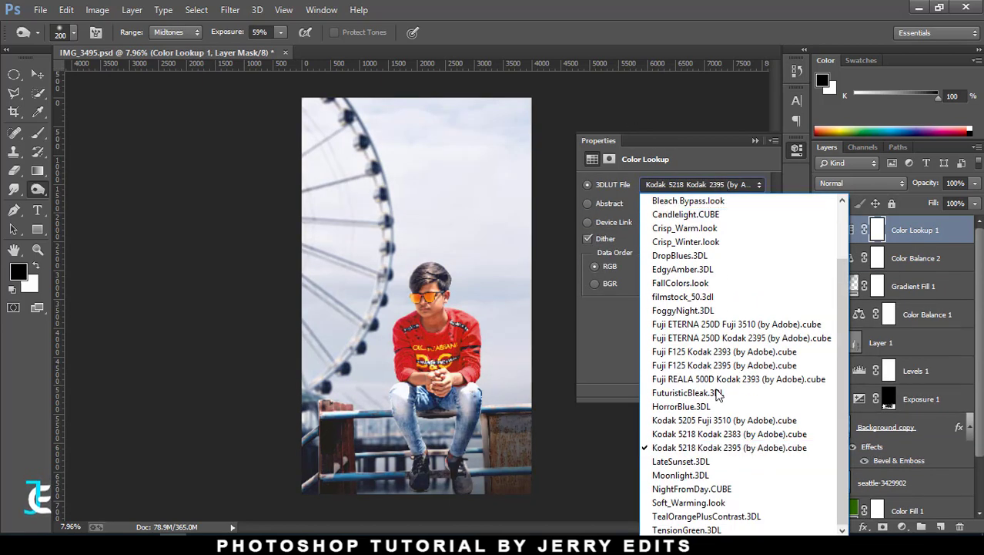
{"action": "left_click", "coordinate": [734, 376]}
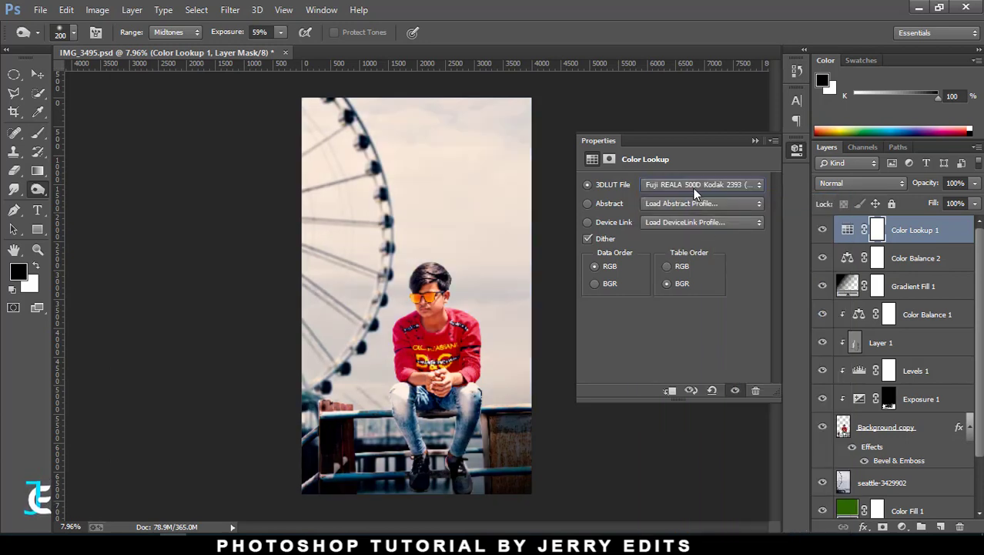
{"action": "left_click", "coordinate": [976, 185]}
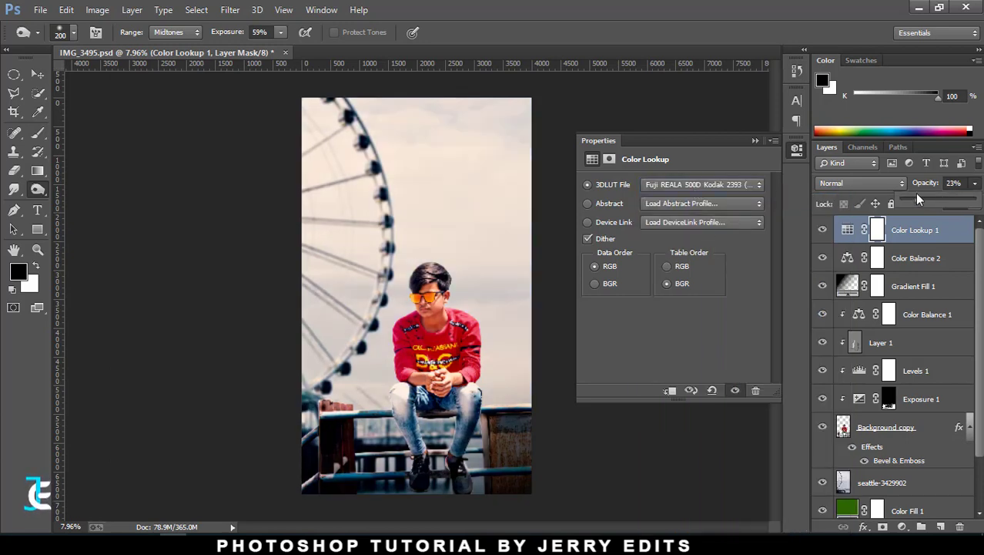
{"action": "left_click_drag", "start_coordinate": [916, 199], "coordinate": [936, 203]}
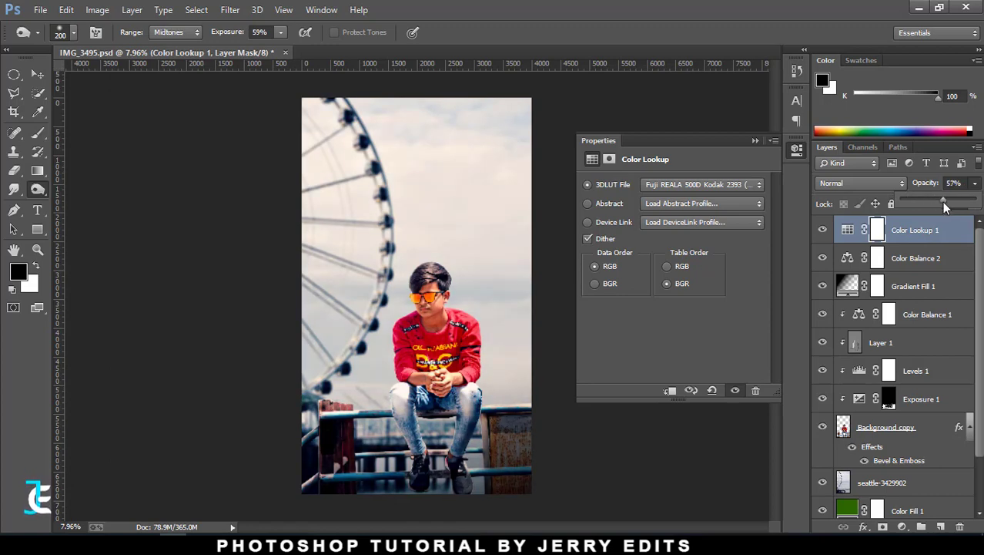
{"action": "left_click_drag", "start_coordinate": [939, 204], "coordinate": [929, 199]}
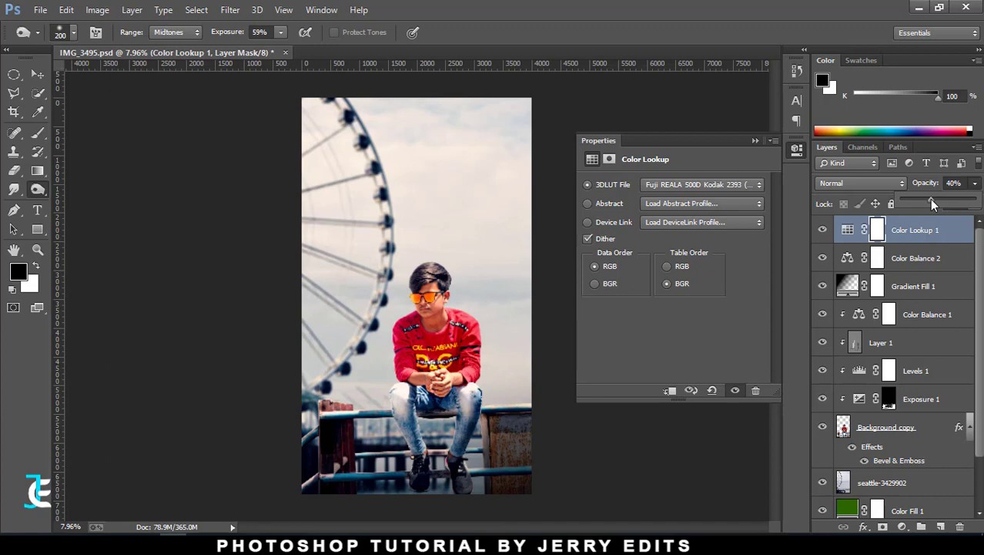
- Add Color Lookup 2 using Kodak 5218 Kodak 2395 at 51% opacity
{"action": "left_click", "coordinate": [902, 526]}
{"action": "left_click", "coordinate": [897, 433]}
{"action": "left_click", "coordinate": [675, 186]}
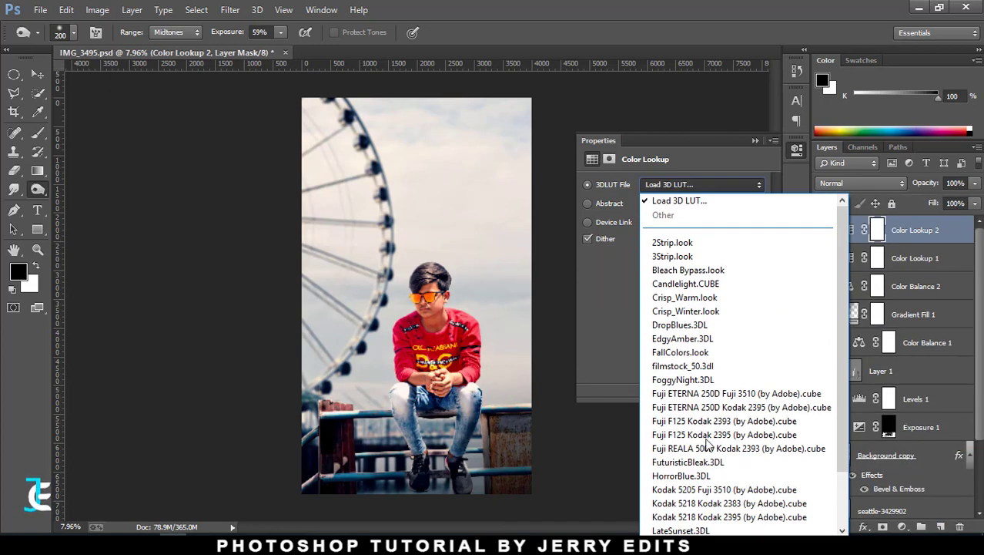
{"action": "left_click", "coordinate": [712, 501]}
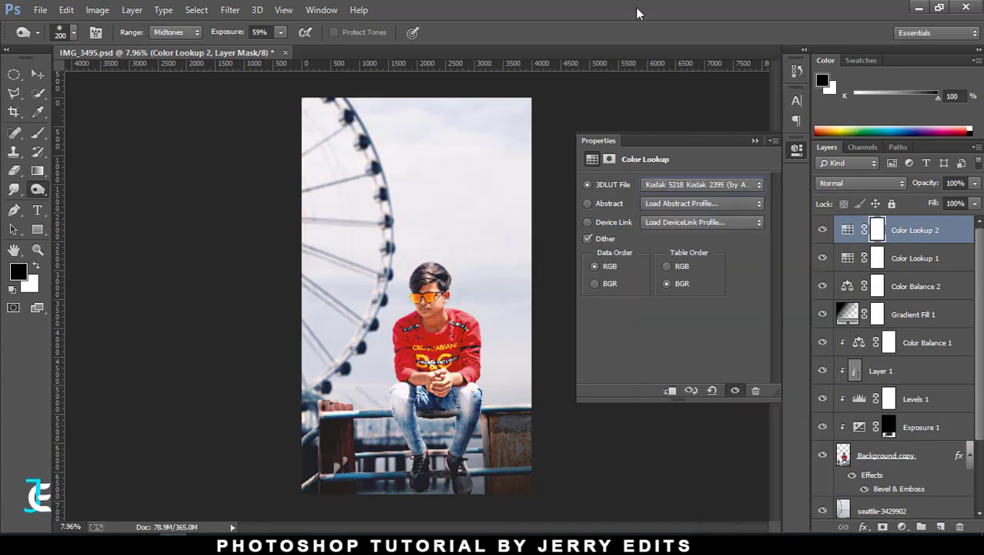
{"action": "left_click_drag", "start_coordinate": [975, 183], "coordinate": [905, 203]}
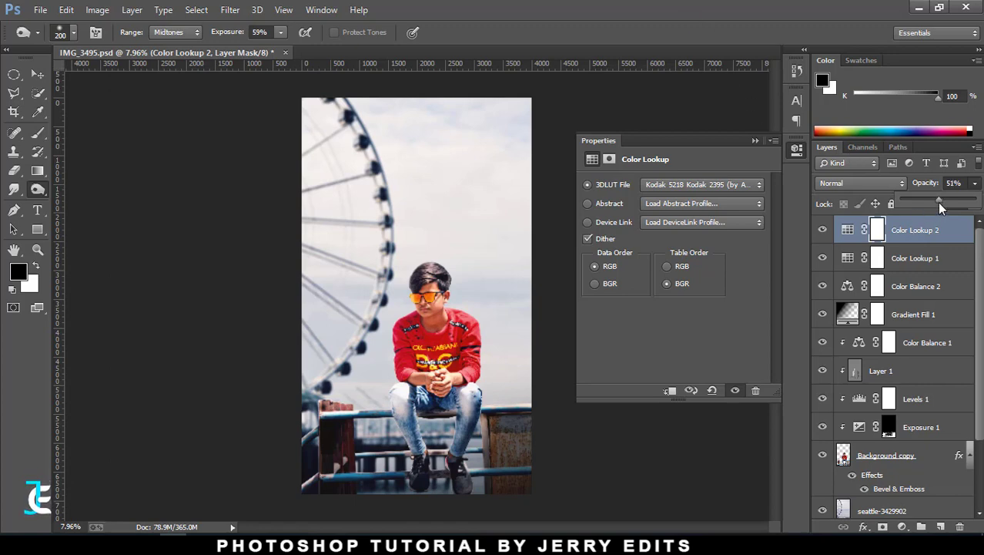
{"action": "left_click", "coordinate": [924, 342]}
- Add a Selective Color layer and adjust the Reds' yellow, magenta (0) and black
{"action": "left_click", "coordinate": [903, 527]}
{"action": "left_click", "coordinate": [911, 522]}
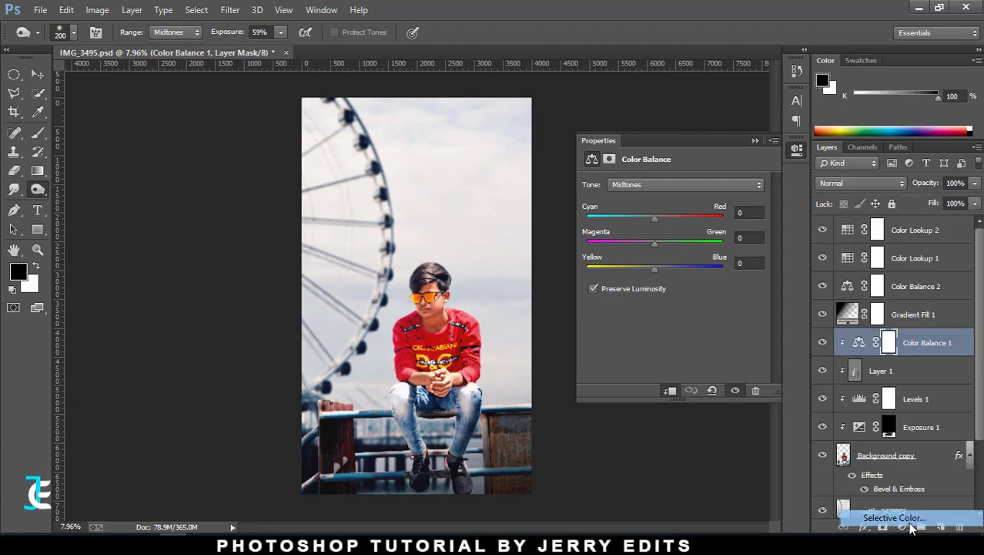
{"action": "mouse_move", "coordinate": [673, 295]}
{"action": "left_mouse_down"}
{"action": "mouse_move", "coordinate": [625, 296]}
{"action": "mouse_move", "coordinate": [685, 293]}
{"action": "left_mouse_up"}
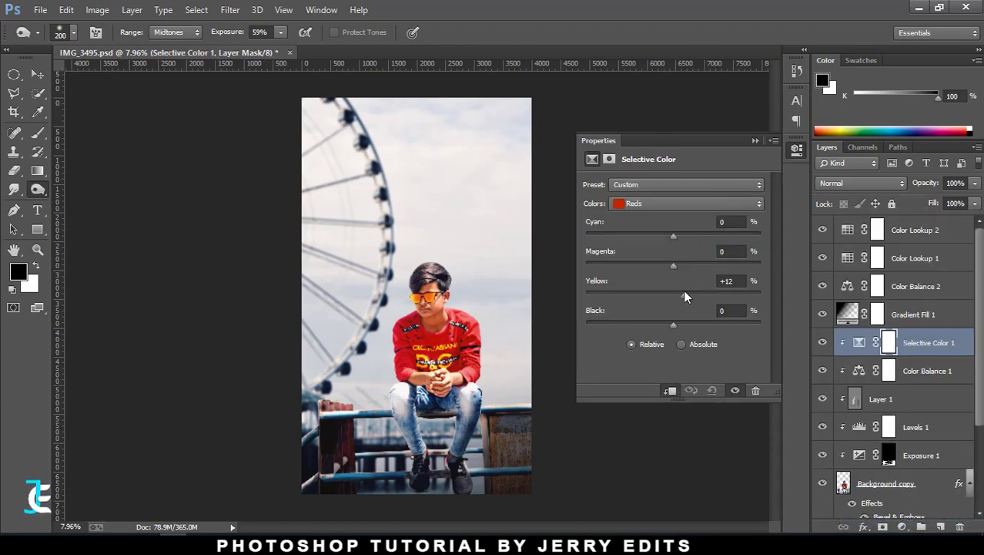
{"action": "left_click_drag", "start_coordinate": [681, 290], "coordinate": [678, 267]}
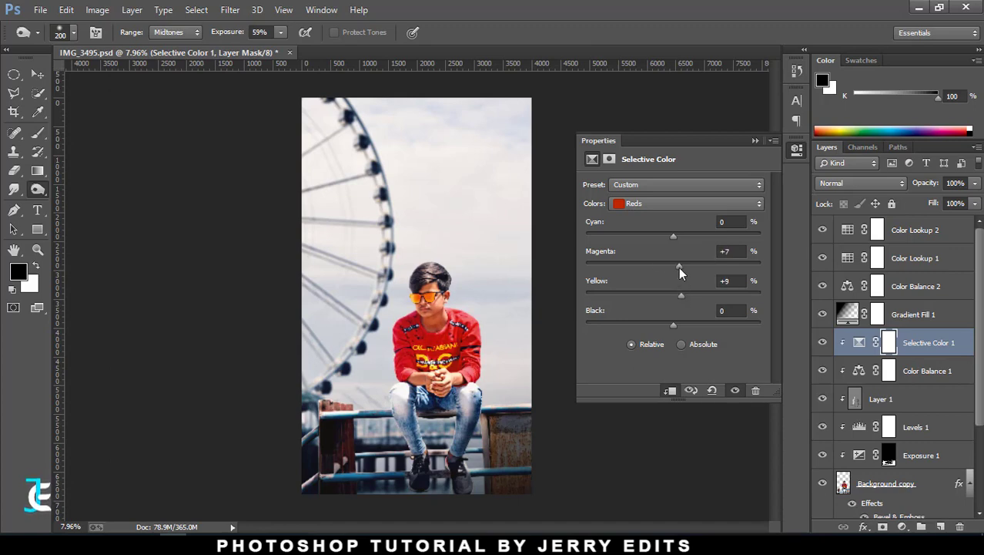
{"action": "left_click", "coordinate": [724, 251]}
{"action": "type", "text": "0"}
{"action": "mouse_move", "coordinate": [682, 238]}
{"action": "left_mouse_down"}
{"action": "mouse_move", "coordinate": [703, 235]}
{"action": "mouse_move", "coordinate": [673, 239]}
{"action": "left_mouse_up"}
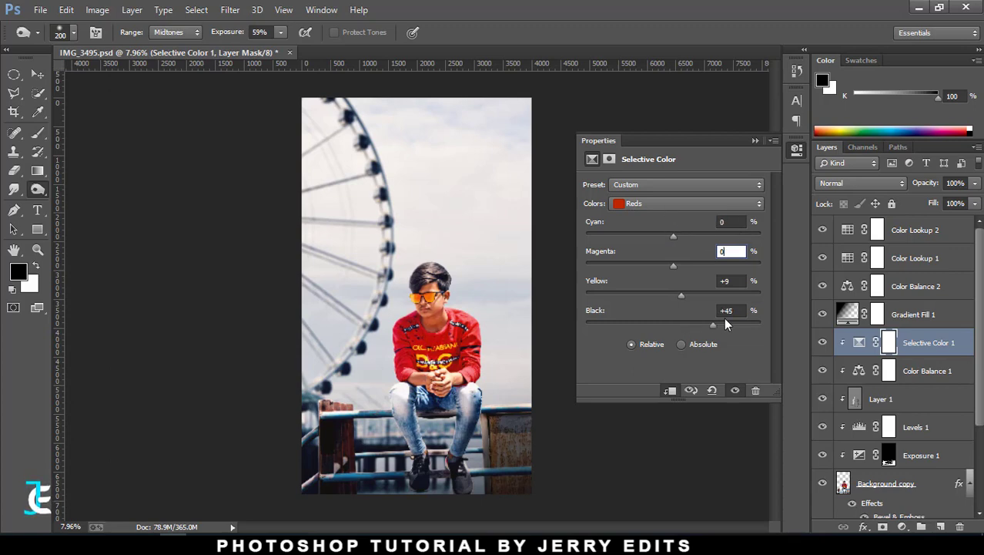
{"action": "mouse_move", "coordinate": [714, 324]}
{"action": "left_mouse_down"}
{"action": "mouse_move", "coordinate": [660, 327]}
{"action": "mouse_move", "coordinate": [601, 313]}
{"action": "mouse_move", "coordinate": [712, 312]}
{"action": "left_mouse_up"}
- Set the Blues to Cyan +43, Magenta +16 and Yellow −31
{"action": "left_click", "coordinate": [651, 202]}
{"action": "left_click", "coordinate": [644, 255]}
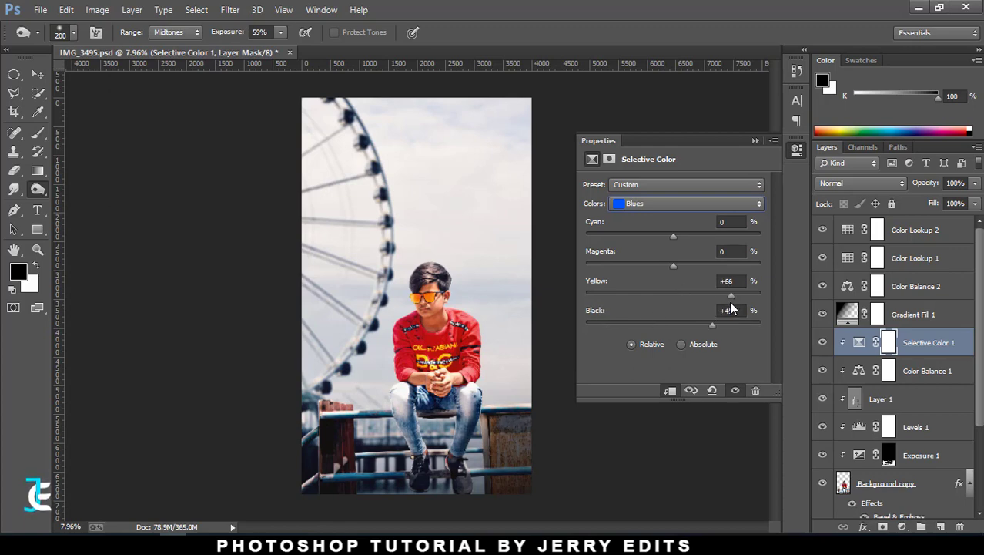
{"action": "mouse_move", "coordinate": [729, 302]}
{"action": "left_mouse_down"}
{"action": "mouse_move", "coordinate": [620, 299]}
{"action": "mouse_move", "coordinate": [651, 298]}
{"action": "left_mouse_up"}
{"action": "left_click_drag", "start_coordinate": [674, 263], "coordinate": [591, 265]}
{"action": "left_click_drag", "start_coordinate": [677, 275], "coordinate": [689, 275]}
{"action": "left_click", "coordinate": [941, 526]}
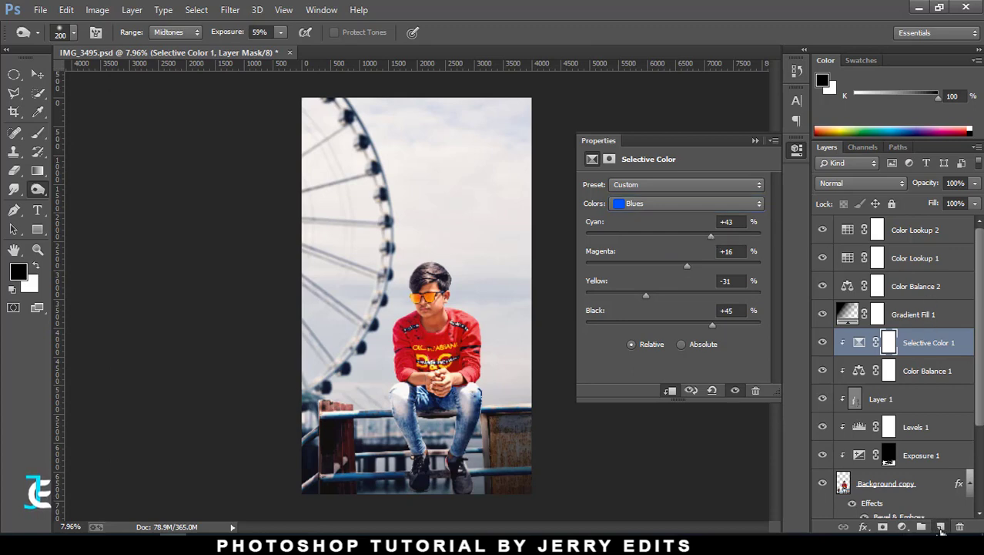
- Clip Layer 2, set it to Soft Light, and paint white over the boy with a large soft brush
{"action": "right_click", "coordinate": [904, 339]}
{"action": "left_click", "coordinate": [655, 264]}
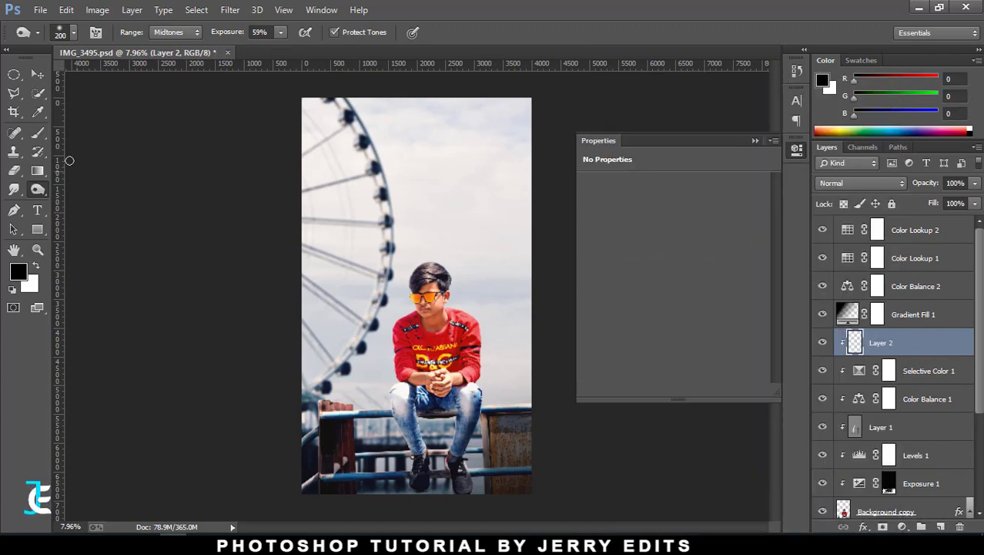
{"action": "left_click", "coordinate": [40, 134]}
{"action": "key", "text": "x"}
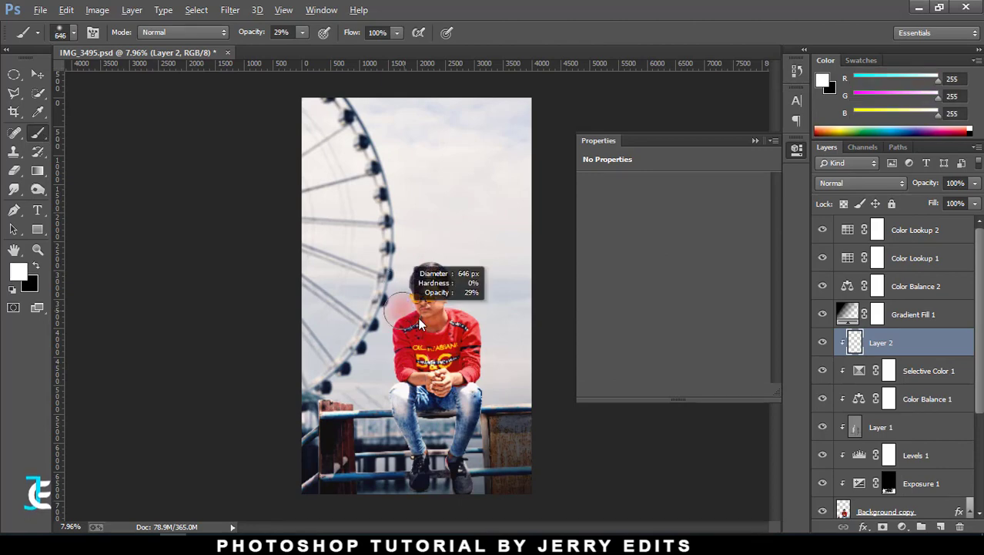
{"action": "mouse_move", "coordinate": [418, 323]}
{"action": "left_mouse_down"}
{"action": "mouse_move", "coordinate": [412, 316]}
{"action": "mouse_move", "coordinate": [443, 321]}
{"action": "left_mouse_up"}
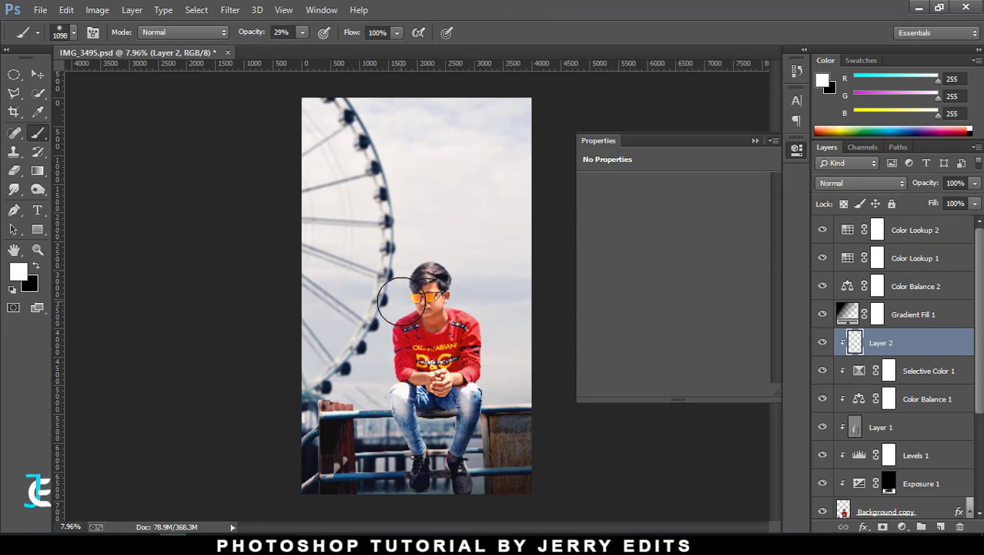
{"action": "left_click", "coordinate": [861, 185]}
{"action": "left_click", "coordinate": [861, 192]}
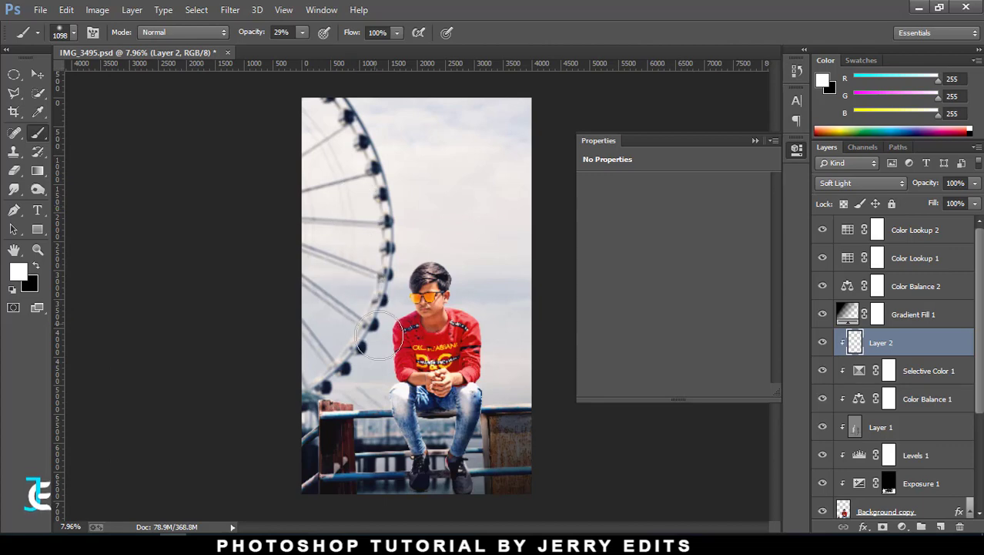
{"action": "left_click_drag", "start_coordinate": [380, 338], "coordinate": [383, 341]}
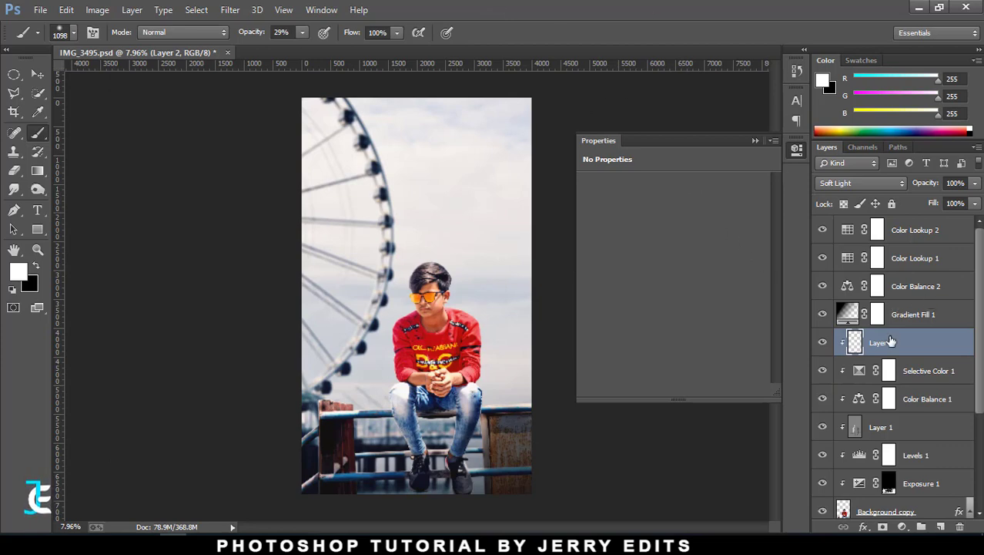
{"action": "left_click", "coordinate": [912, 232]}
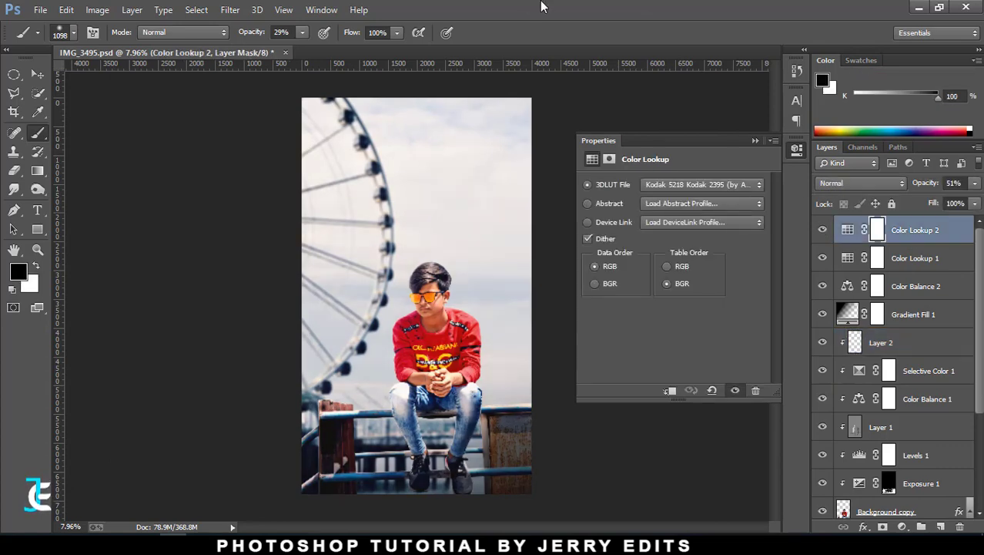
- Load the boy's outline from Background copy and contract the selection by 5 px
{"action": "scroll", "coordinate": [495, 297], "scroll_direction": "up", "scroll_amount": 5}
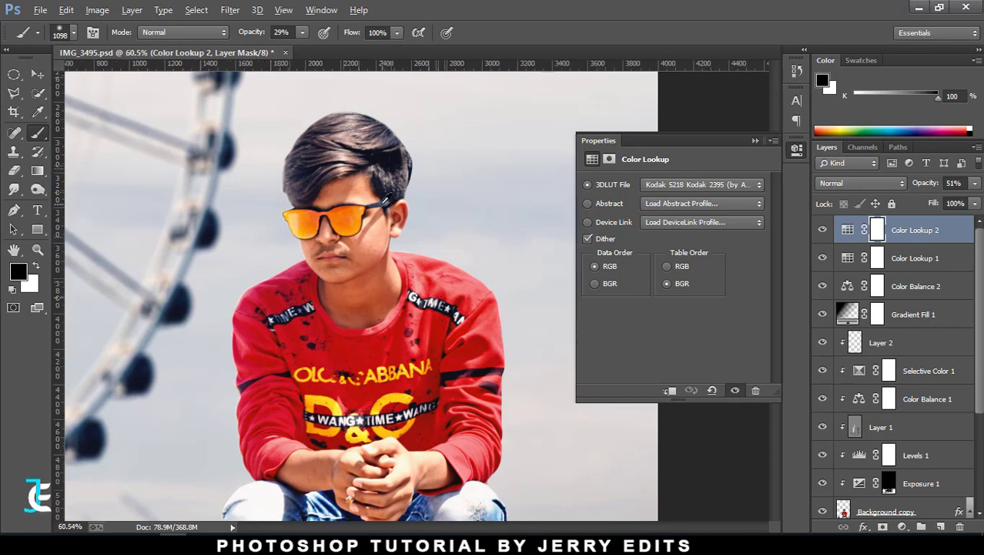
{"action": "scroll", "coordinate": [393, 198], "scroll_direction": "up", "scroll_amount": 3}
{"action": "scroll", "coordinate": [308, 158], "scroll_direction": "up", "scroll_amount": 3}
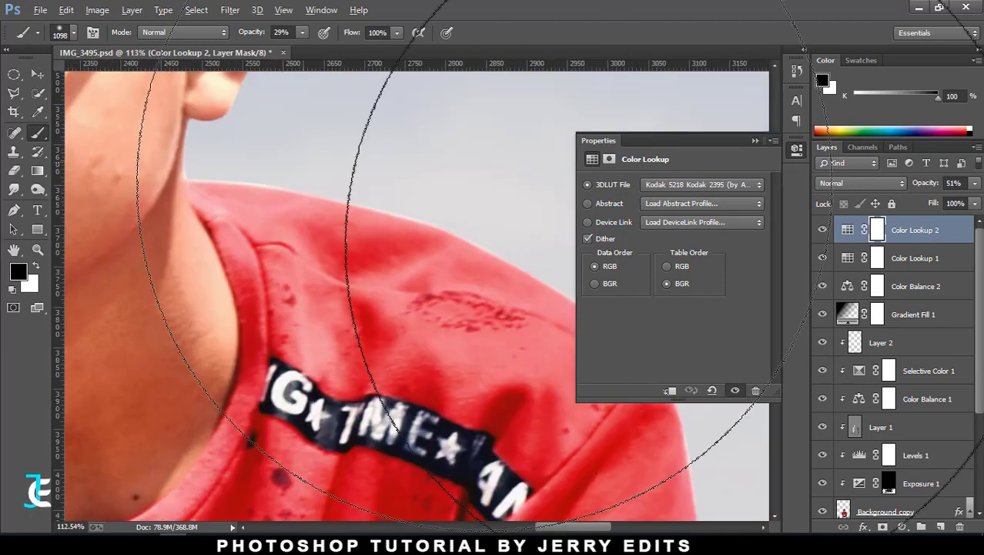
{"action": "scroll", "coordinate": [539, 292], "scroll_direction": "up", "scroll_amount": 3}
{"action": "left_click", "coordinate": [845, 479]}
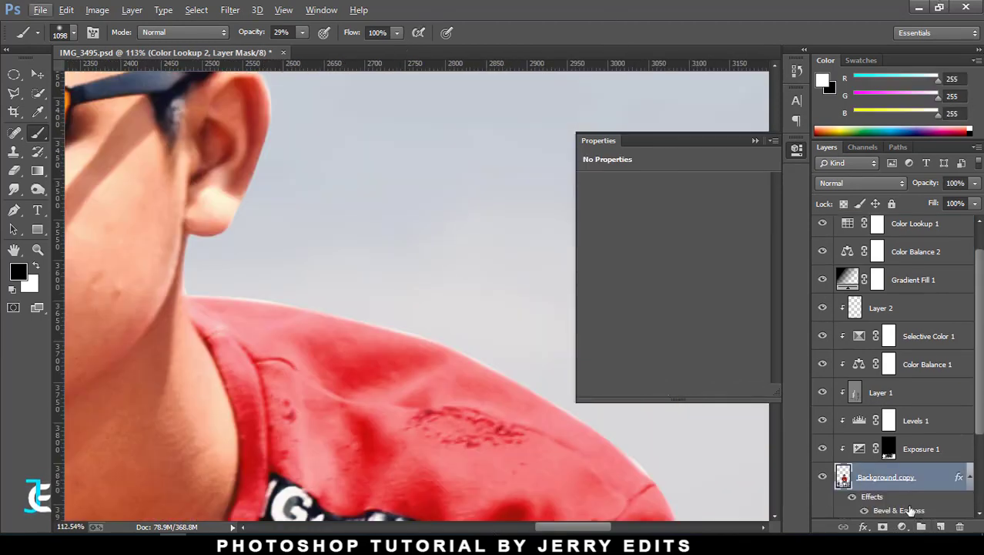
{"action": "left_click", "coordinate": [845, 479], "text": "ctrl"}
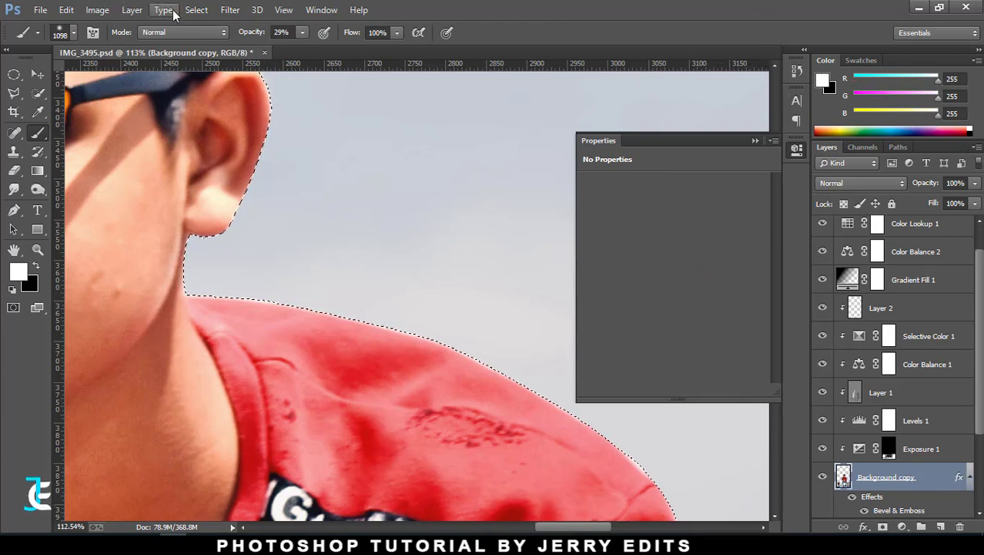
{"action": "left_click", "coordinate": [196, 9]}
{"action": "left_click", "coordinate": [387, 224]}
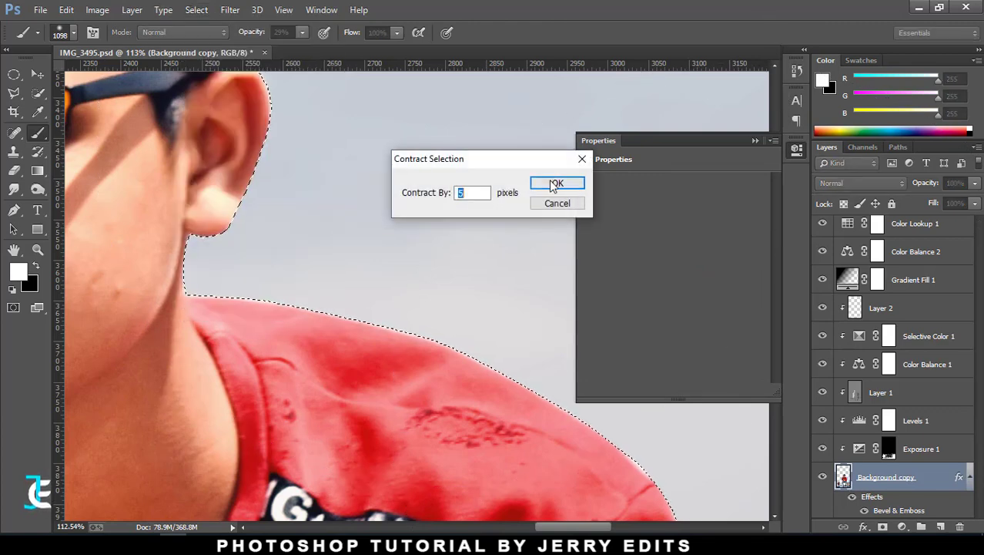
{"action": "left_click", "coordinate": [550, 179]}
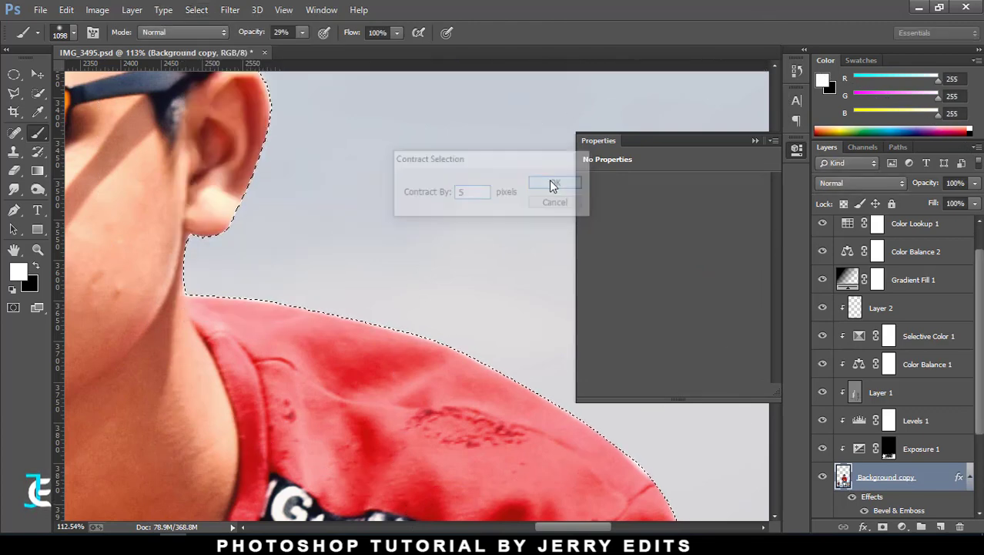
- Feather the selection by 5 px
{"action": "left_click", "coordinate": [196, 10]}
{"action": "mouse_move", "coordinate": [208, 184]}
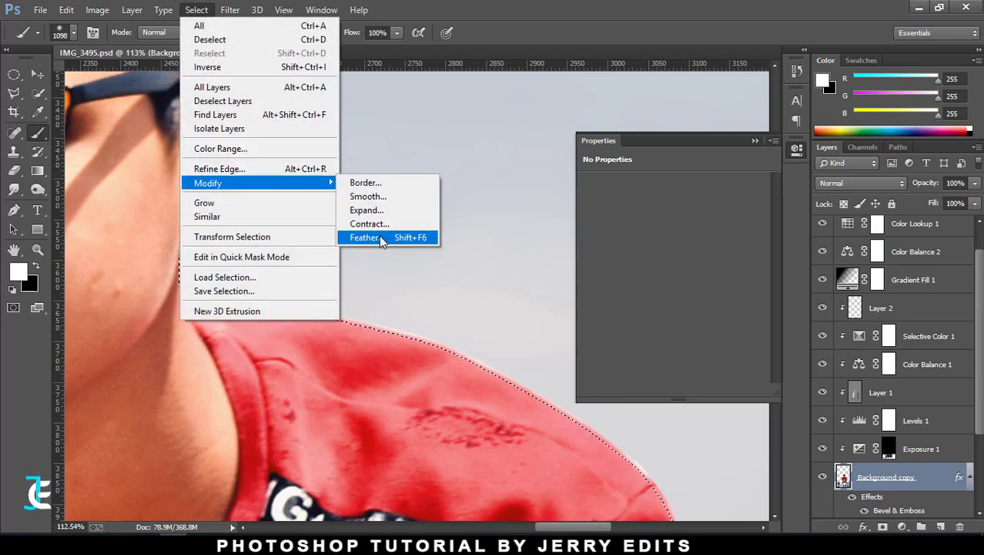
{"action": "left_click", "coordinate": [207, 67]}
{"action": "left_click", "coordinate": [196, 10]}
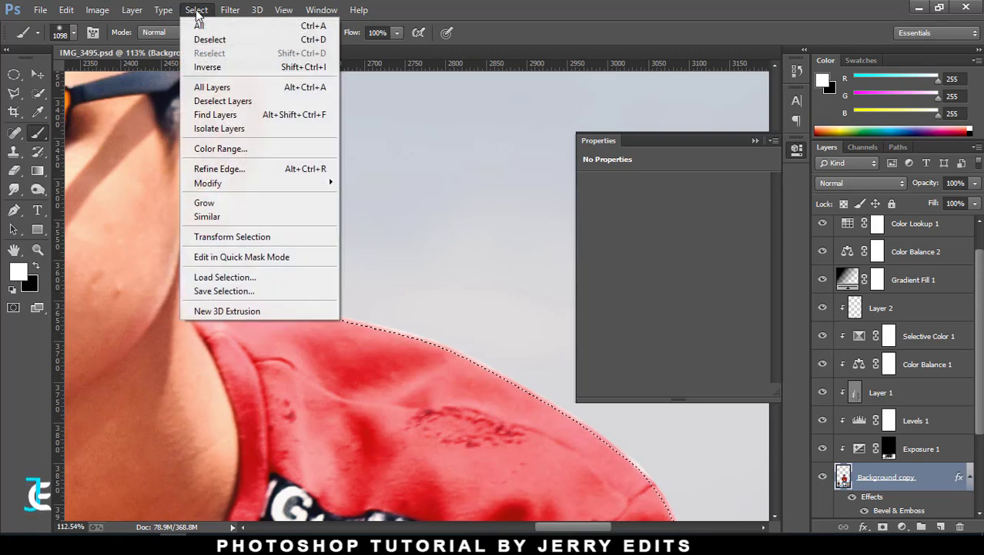
{"action": "left_click", "coordinate": [367, 238]}
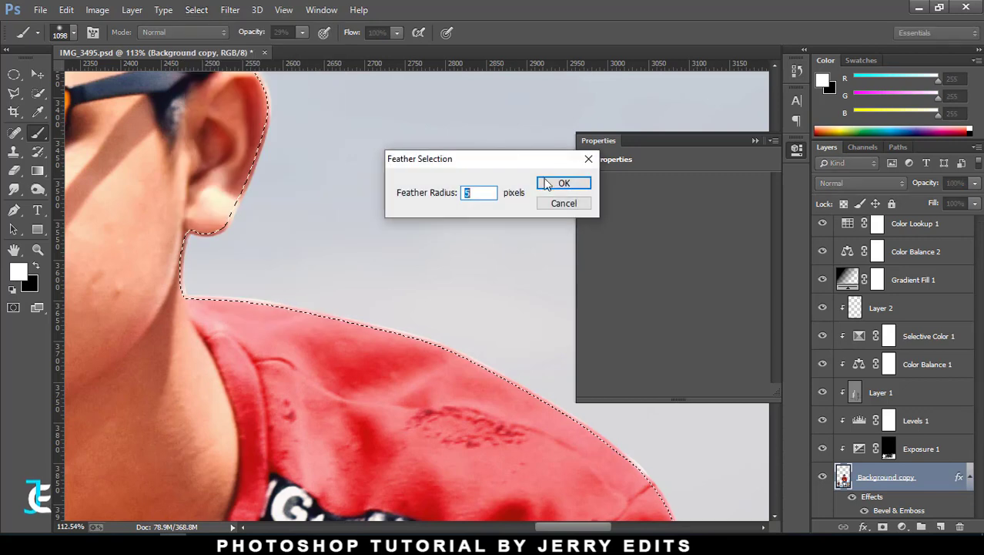
{"action": "left_click", "coordinate": [563, 187]}
- Apply a 2-pixel Gaussian Blur through the selection
{"action": "left_click", "coordinate": [230, 10]}
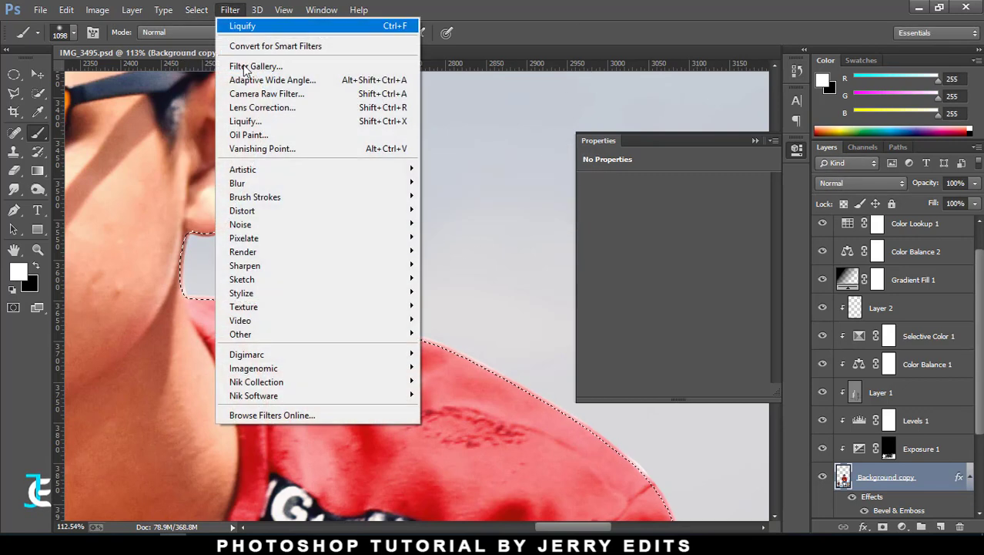
{"action": "left_click", "coordinate": [493, 284]}
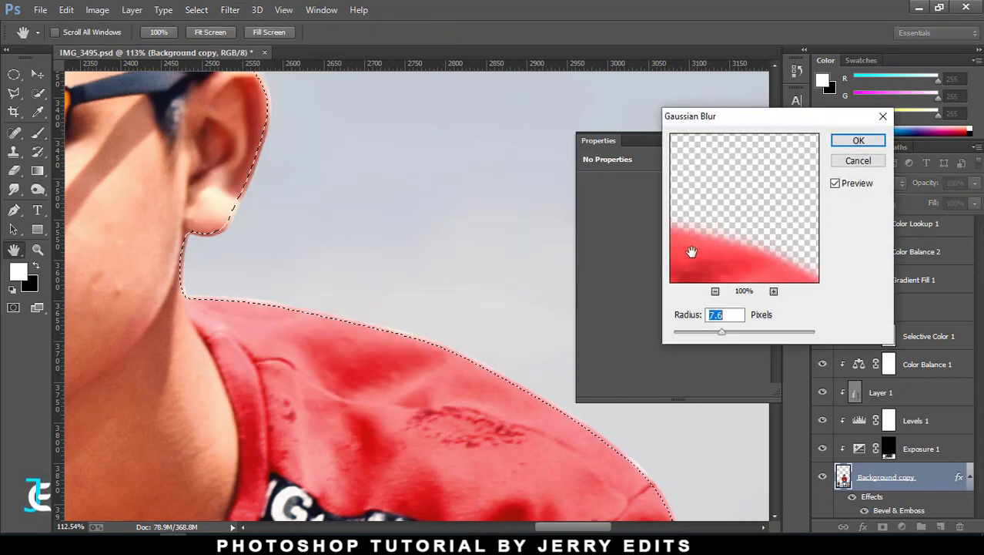
{"action": "type", "text": "2"}
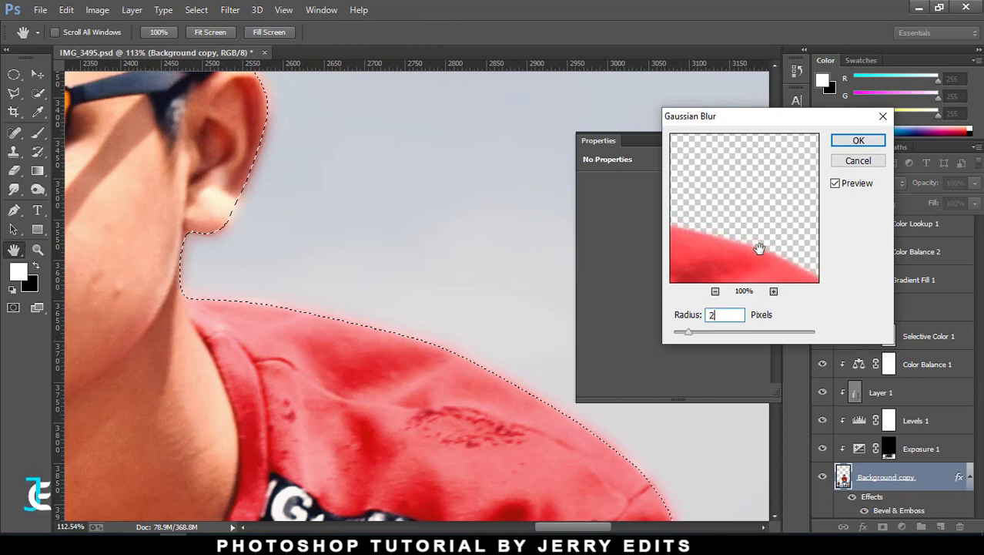
{"action": "left_click_drag", "start_coordinate": [773, 232], "coordinate": [750, 198]}
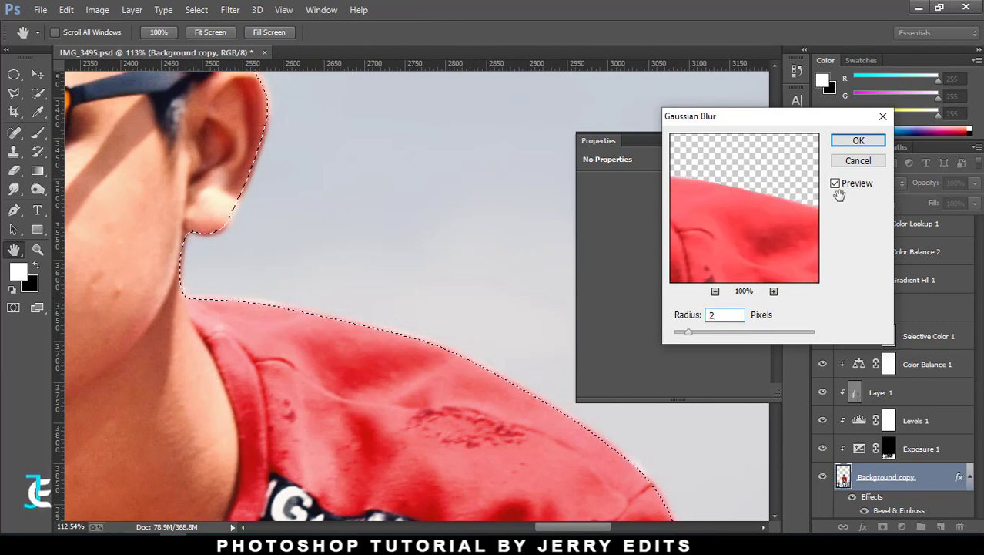
{"action": "left_click", "coordinate": [859, 143]}
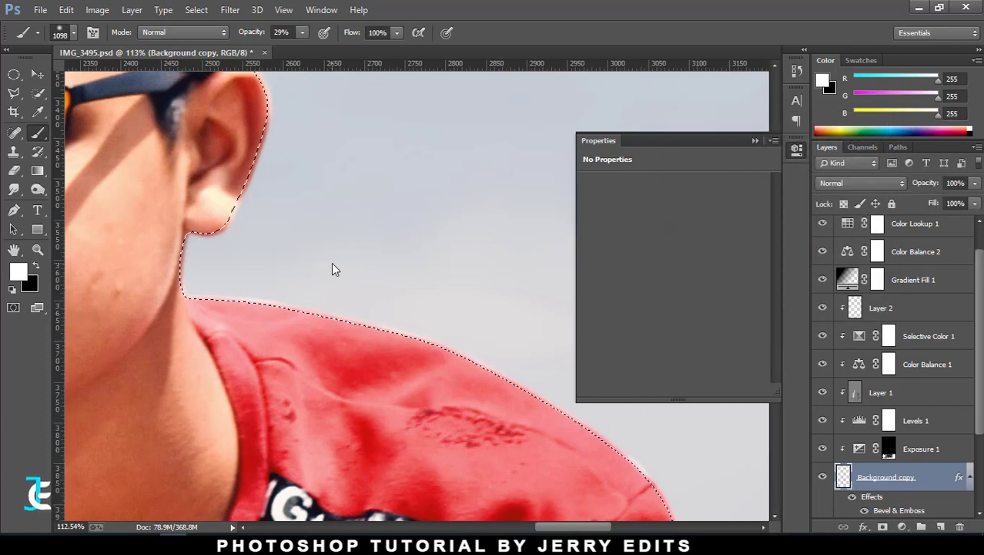
- Clear the selection around the boy's neck and shirt and zoom out to the whole photo
{"action": "key", "text": "ctrl+d"}
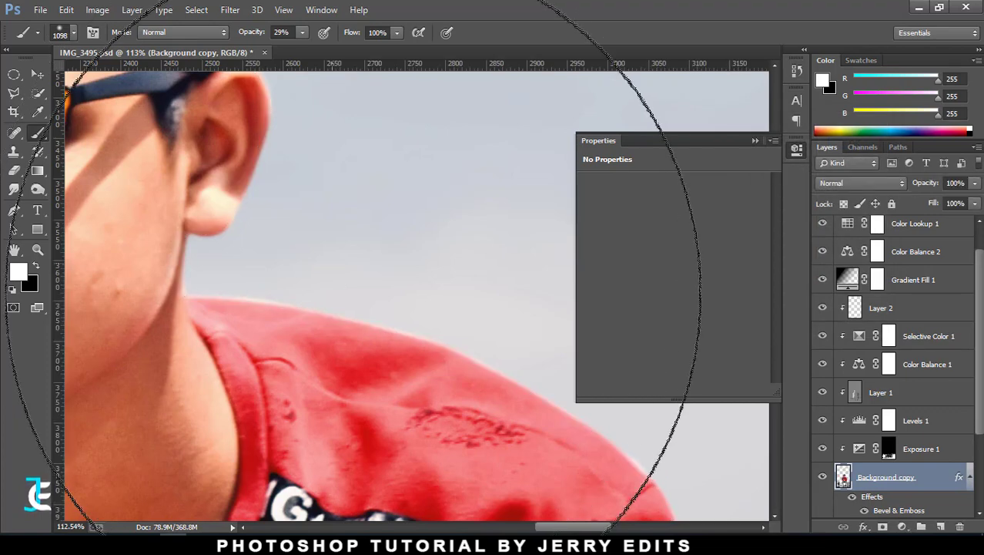
{"action": "scroll", "coordinate": [359, 295], "scroll_direction": "down", "scroll_amount": 3}
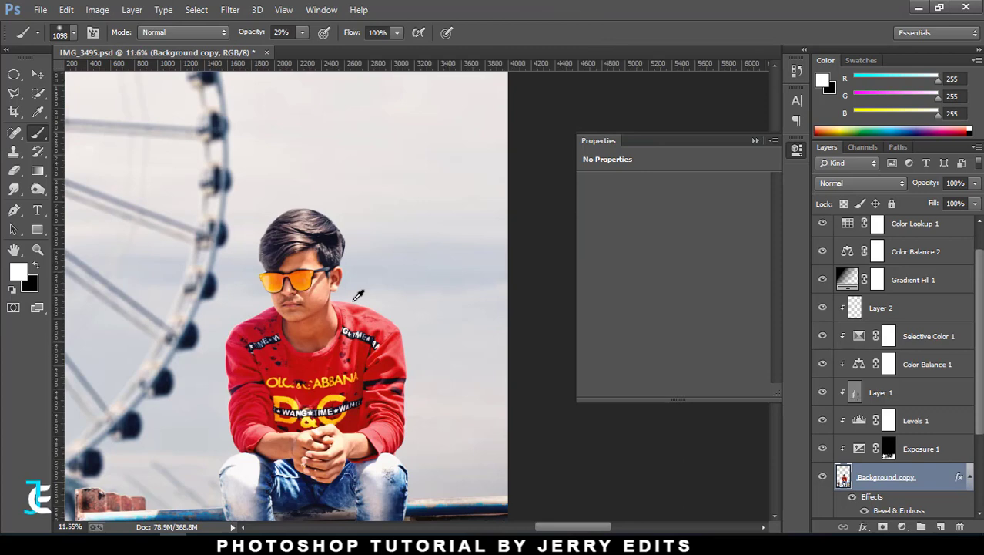
{"action": "scroll", "coordinate": [358, 295], "scroll_direction": "down", "scroll_amount": 3}
{"action": "scroll", "coordinate": [359, 295], "scroll_direction": "down", "scroll_amount": 1}
{"action": "scroll", "coordinate": [367, 282], "scroll_direction": "up", "scroll_amount": 1}
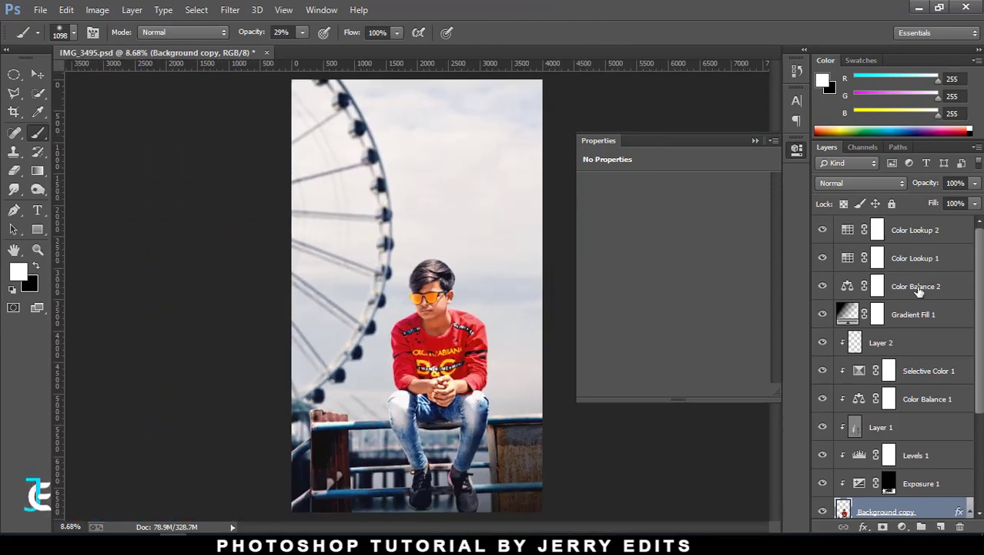
{"action": "scroll", "coordinate": [922, 367], "scroll_direction": "down", "scroll_amount": 1}
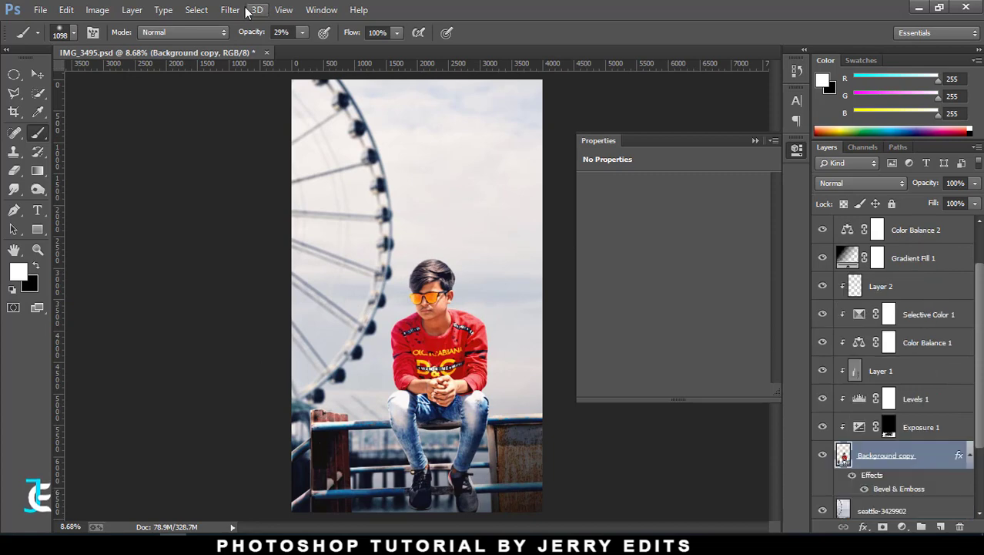
- Save the document as IMG_3495.psd
{"action": "left_click", "coordinate": [260, 7]}
{"action": "left_click", "coordinate": [718, 6]}
{"action": "key", "text": "ctrl+s"}
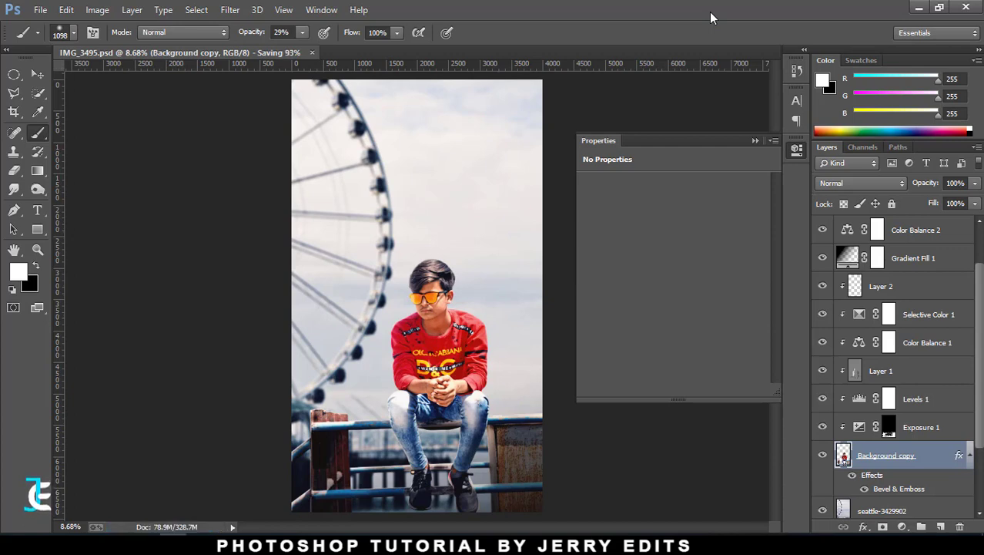
{"action": "scroll", "coordinate": [884, 373], "scroll_direction": "up", "scroll_amount": 1}
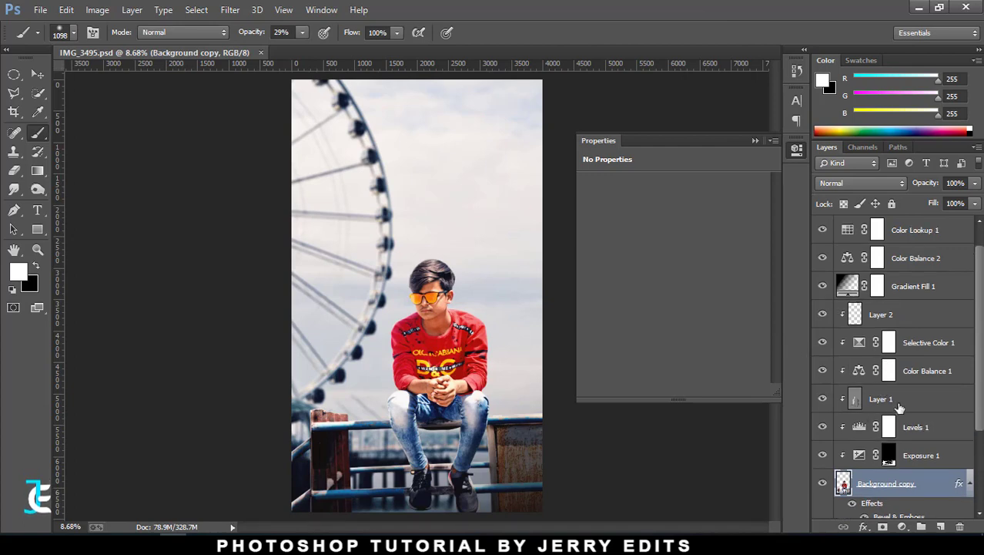
- On Layer 1, dodge the jeans with a 270 px brush limited to Highlights
{"action": "left_click", "coordinate": [899, 400]}
{"action": "left_click", "coordinate": [38, 190]}
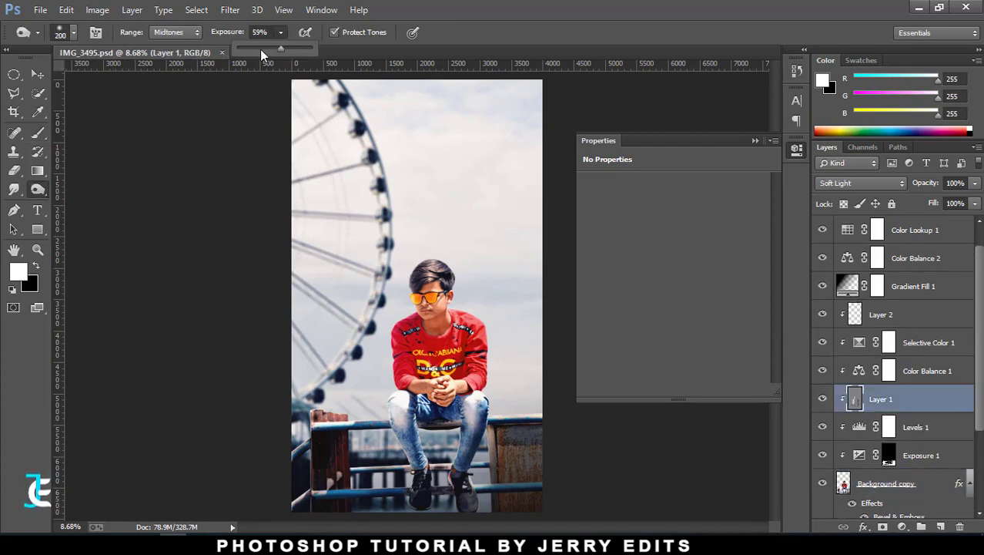
{"action": "mouse_move", "coordinate": [416, 433]}
{"action": "left_mouse_down"}
{"action": "mouse_move", "coordinate": [432, 433]}
{"action": "mouse_move", "coordinate": [406, 434]}
{"action": "mouse_move", "coordinate": [425, 470]}
{"action": "left_mouse_up"}
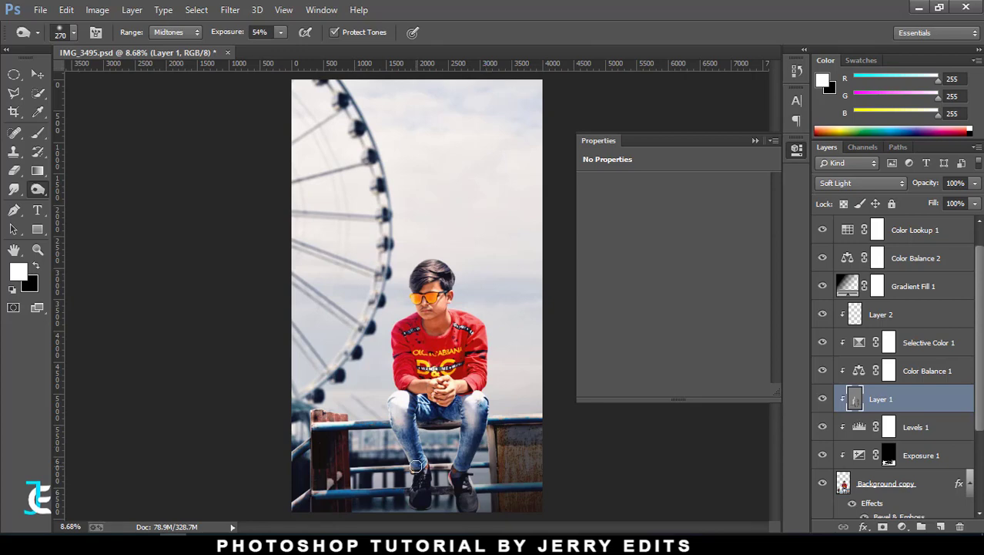
{"action": "left_click", "coordinate": [177, 31]}
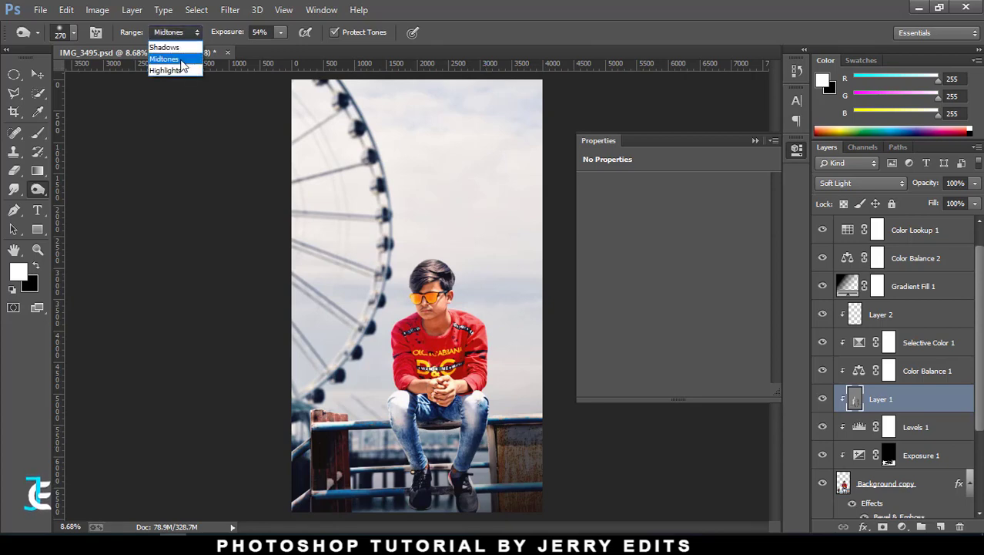
{"action": "left_click", "coordinate": [178, 70]}
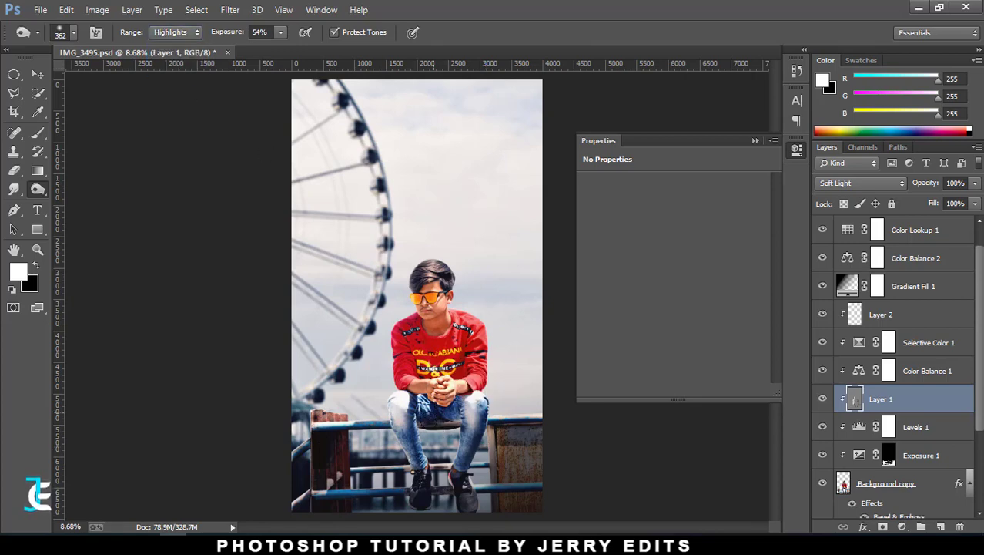
{"action": "mouse_move", "coordinate": [439, 420]}
{"action": "left_mouse_down"}
{"action": "mouse_move", "coordinate": [458, 410]}
{"action": "mouse_move", "coordinate": [438, 406]}
{"action": "left_mouse_up"}
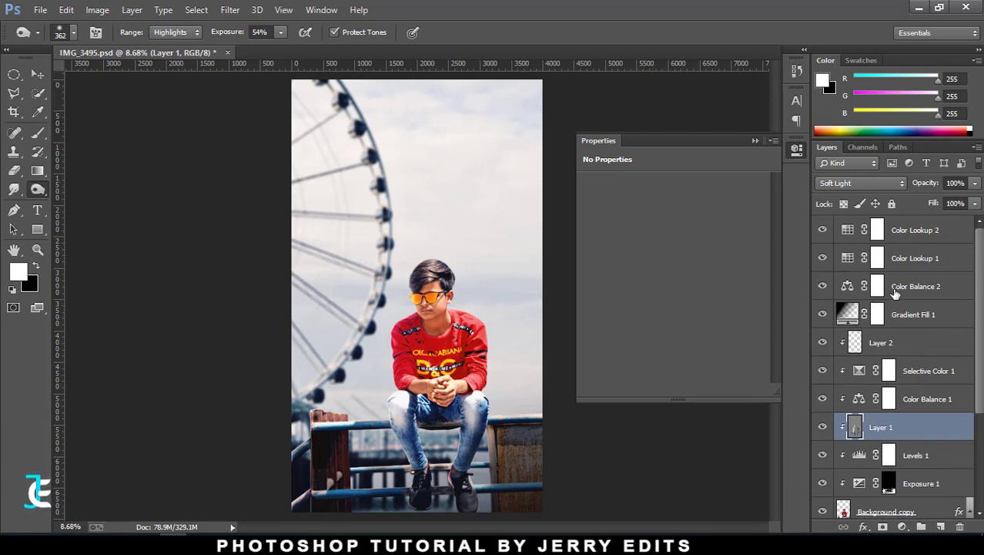
- Select the Color Lookup 2 layer, then the Background copy layer
{"action": "left_click", "coordinate": [922, 226]}
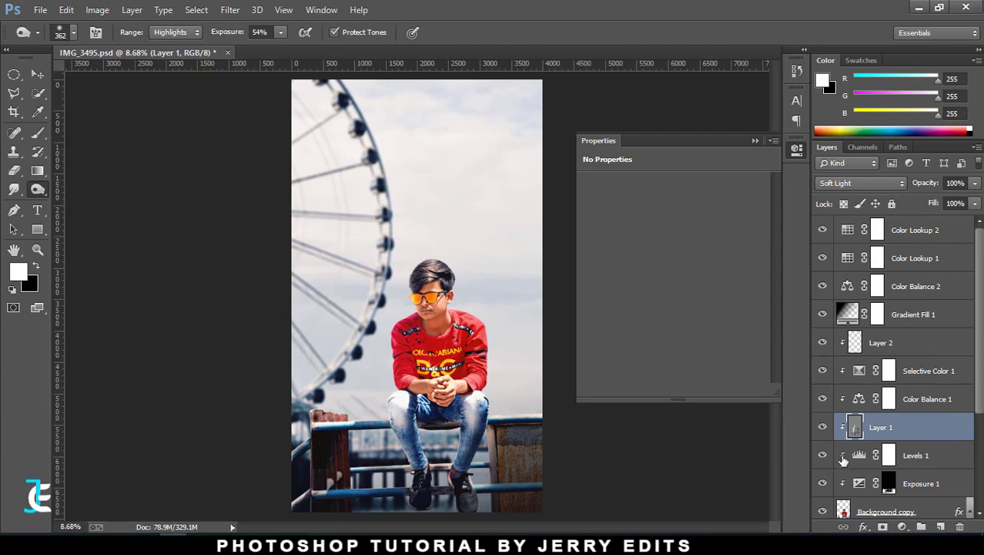
{"action": "left_click", "coordinate": [886, 511]}
{"action": "left_click", "coordinate": [38, 250]}
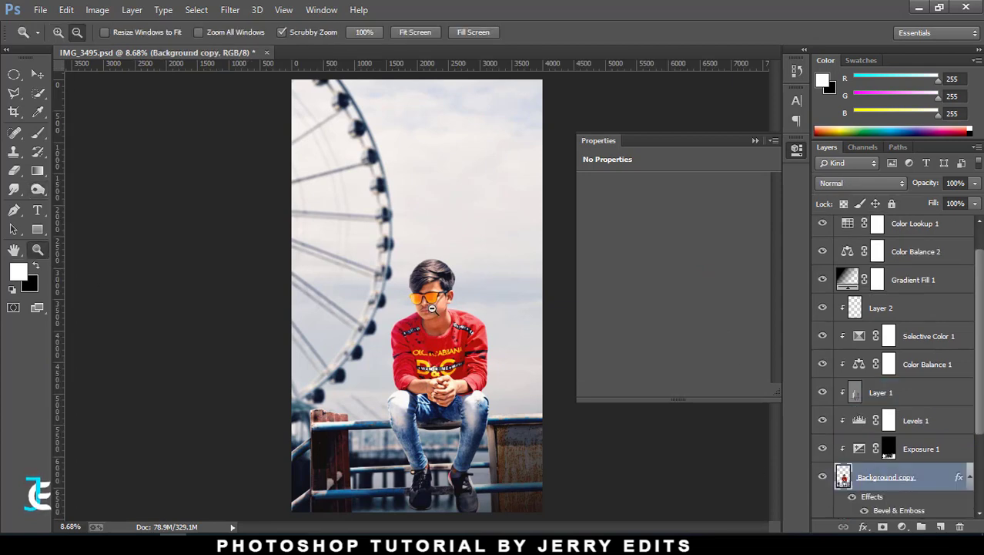
- Zoom into the boy's face and set the Smudge tool to 14% strength with a 100 px brush
{"action": "mouse_move", "coordinate": [432, 308]}
{"action": "left_mouse_down"}
{"action": "mouse_move", "coordinate": [550, 310]}
{"action": "mouse_move", "coordinate": [502, 231]}
{"action": "left_mouse_up"}
{"action": "left_click", "coordinate": [13, 188]}
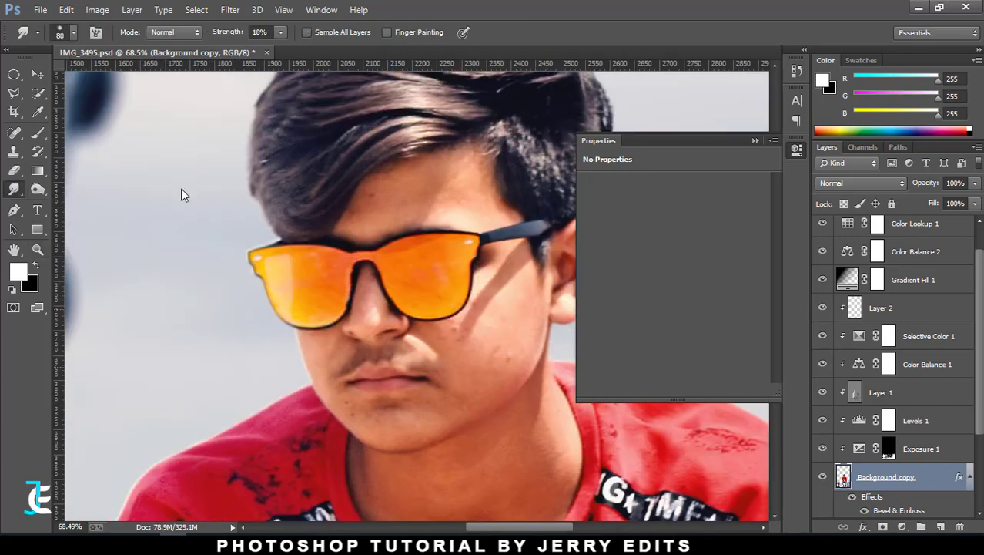
{"action": "right_click", "coordinate": [406, 208], "text": "alt"}
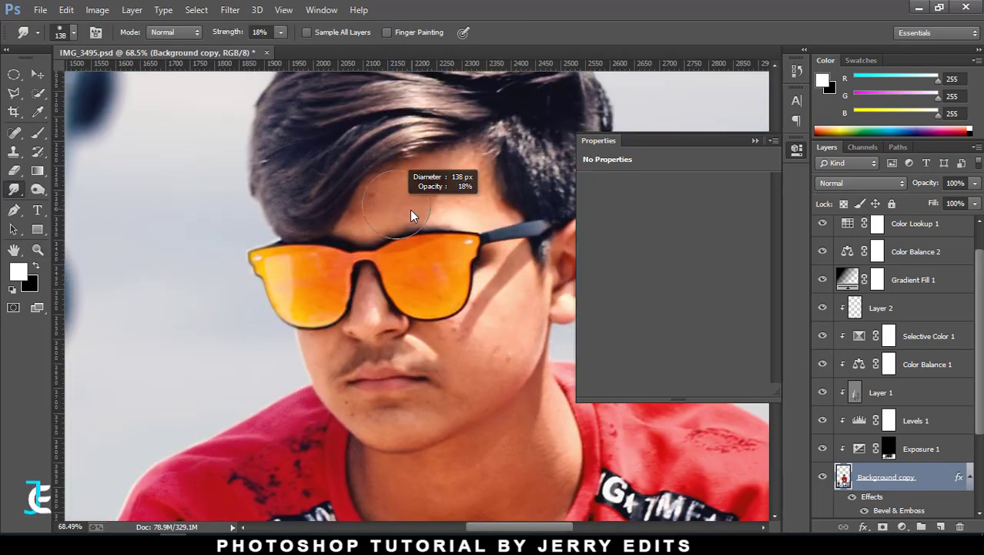
{"action": "left_click", "coordinate": [756, 141]}
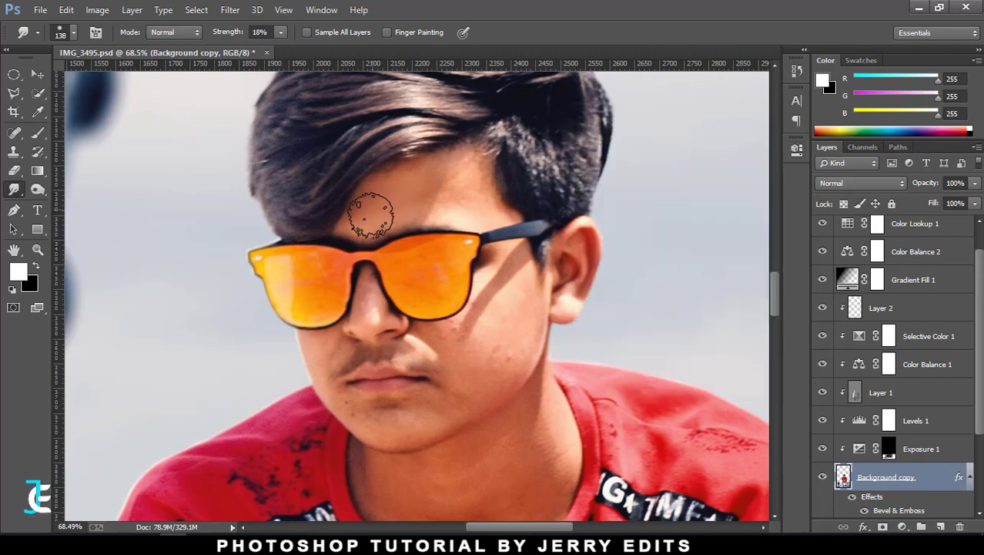
{"action": "key", "text": "bracketleft"}
{"action": "key", "text": "bracketleft"}
{"action": "key", "text": "1"}
{"action": "key", "text": "4"}
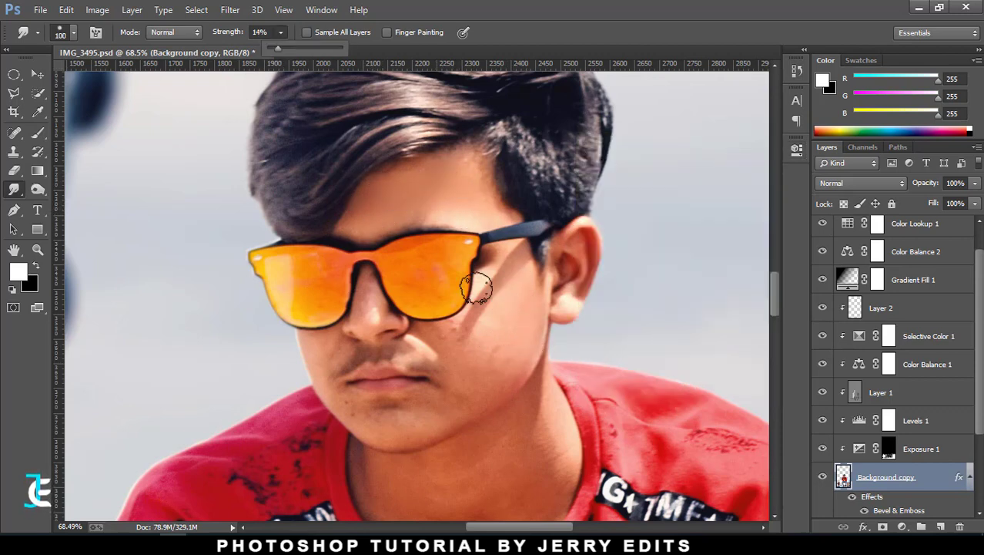
{"action": "left_click", "coordinate": [476, 289]}
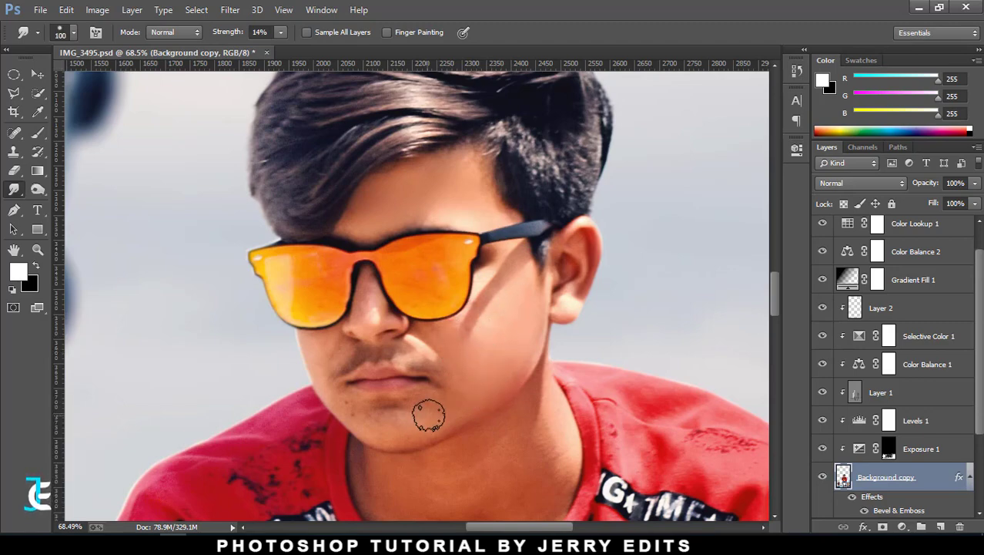
- Smudge the forehead, cheeks, chin, wrists and hands, ending with a 69 px brush
{"action": "key", "text": "bracketleft"}
{"action": "key", "text": "bracketleft"}
{"action": "key", "text": "bracketleft"}
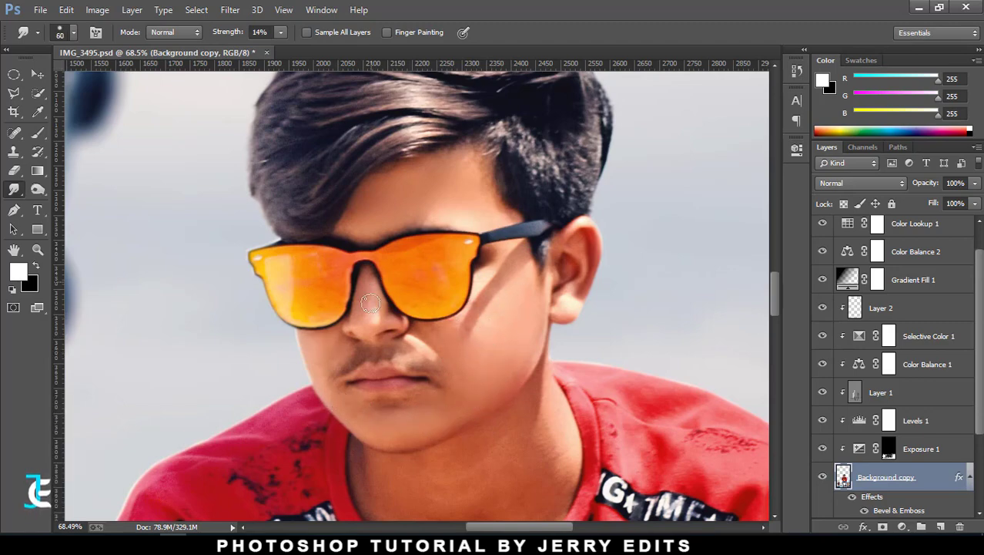
{"action": "scroll", "coordinate": [518, 351], "scroll_direction": "down", "scroll_amount": 3}
{"action": "key", "text": "bracketright"}
{"action": "key", "text": "bracketright"}
{"action": "key", "text": "bracketright"}
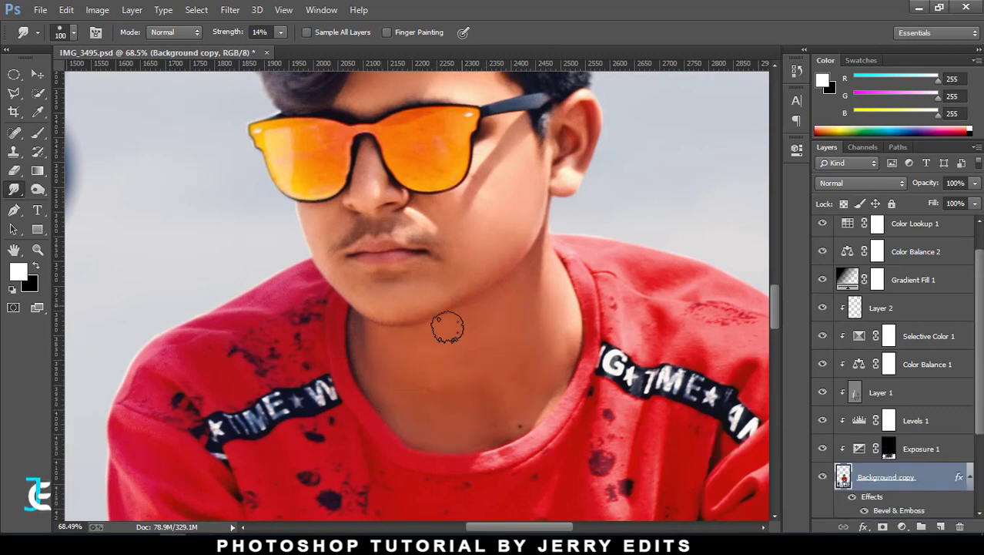
{"action": "scroll", "coordinate": [446, 323], "scroll_direction": "down", "scroll_amount": 5}
{"action": "scroll", "coordinate": [501, 339], "scroll_direction": "up", "scroll_amount": 8}
{"action": "scroll", "coordinate": [264, 308], "scroll_direction": "down", "scroll_amount": 2}
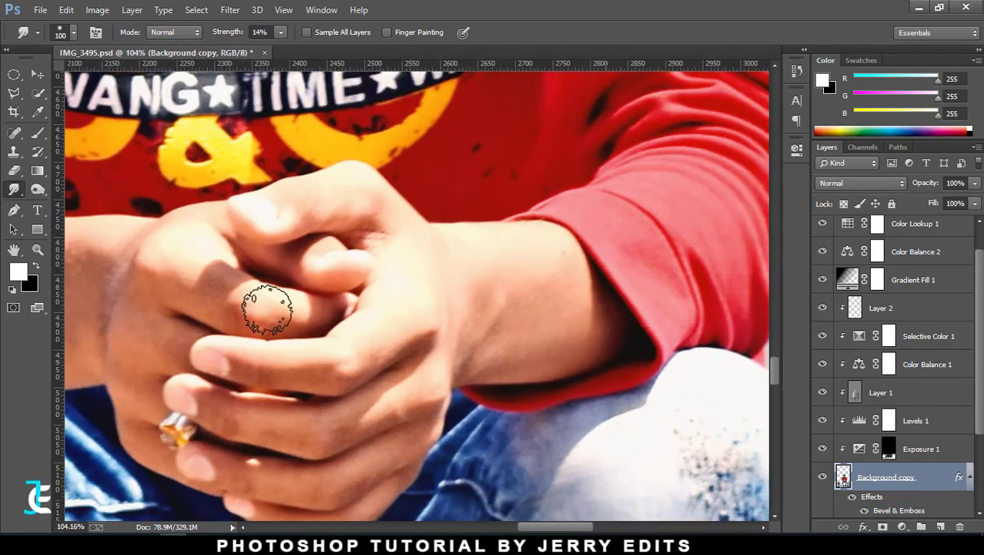
{"action": "scroll", "coordinate": [187, 246], "scroll_direction": "up", "scroll_amount": 1}
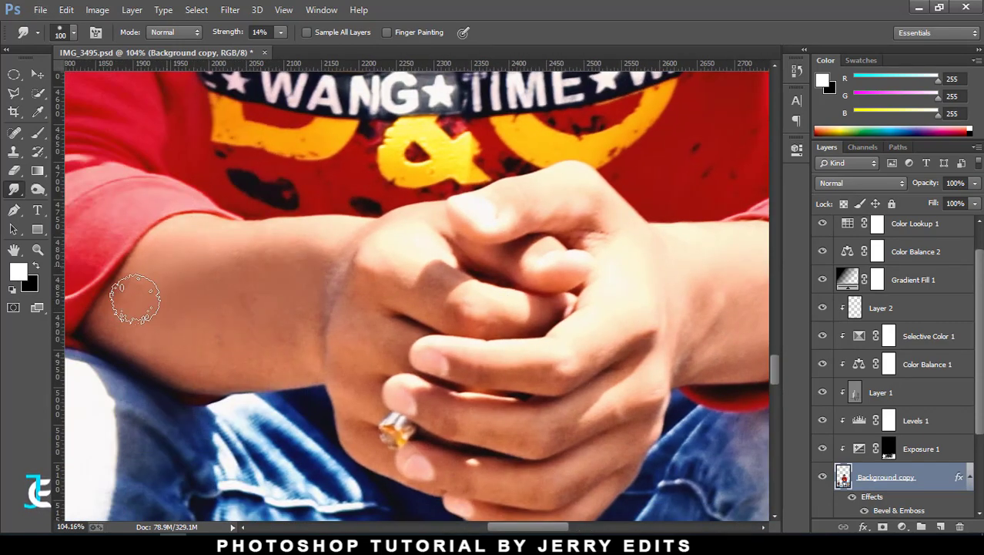
{"action": "scroll", "coordinate": [308, 308], "scroll_direction": "down", "scroll_amount": 1}
{"action": "scroll", "coordinate": [477, 312], "scroll_direction": "up", "scroll_amount": 1}
{"action": "key", "text": "bracketleft"}
{"action": "key", "text": "bracketleft"}
{"action": "key", "text": "bracketleft"}
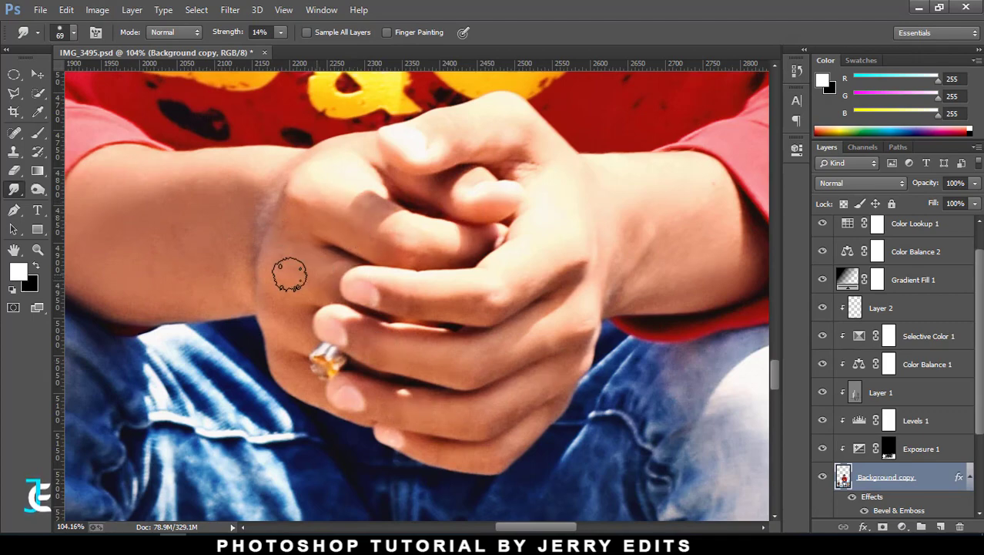
{"action": "scroll", "coordinate": [315, 287], "scroll_direction": "down", "scroll_amount": 4}
{"action": "scroll", "coordinate": [314, 289], "scroll_direction": "down", "scroll_amount": 2}
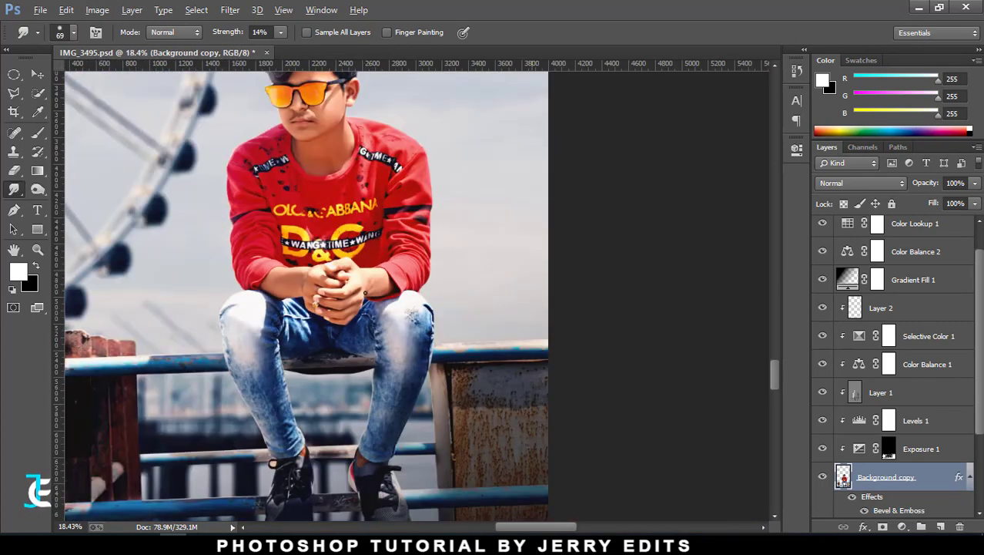
{"action": "scroll", "coordinate": [314, 288], "scroll_direction": "down", "scroll_amount": 2}
{"action": "scroll", "coordinate": [323, 288], "scroll_direction": "down", "scroll_amount": 1}
{"action": "scroll", "coordinate": [382, 290], "scroll_direction": "down", "scroll_amount": 1}
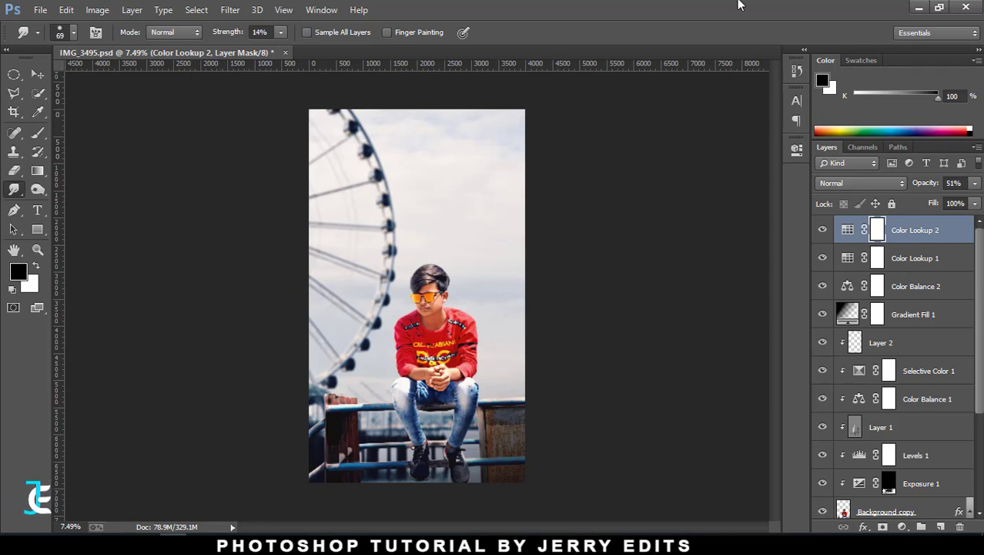
- Stamp all visible layers with Ctrl+Alt+Shift+E into a new merged Layer 3
{"action": "key", "text": "ctrl+shift+alt+e"}
{"action": "key", "text": "x"}
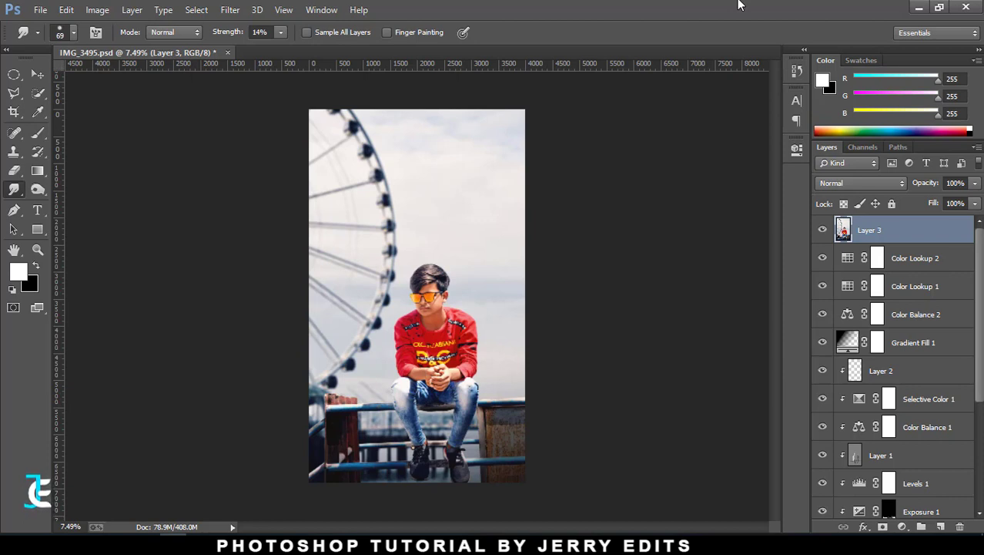
- In the Camera Raw Filter, add a radial filter around the boy: Exposure -2.30, Feather 19, Effect Outside
{"action": "left_click", "coordinate": [228, 10]}
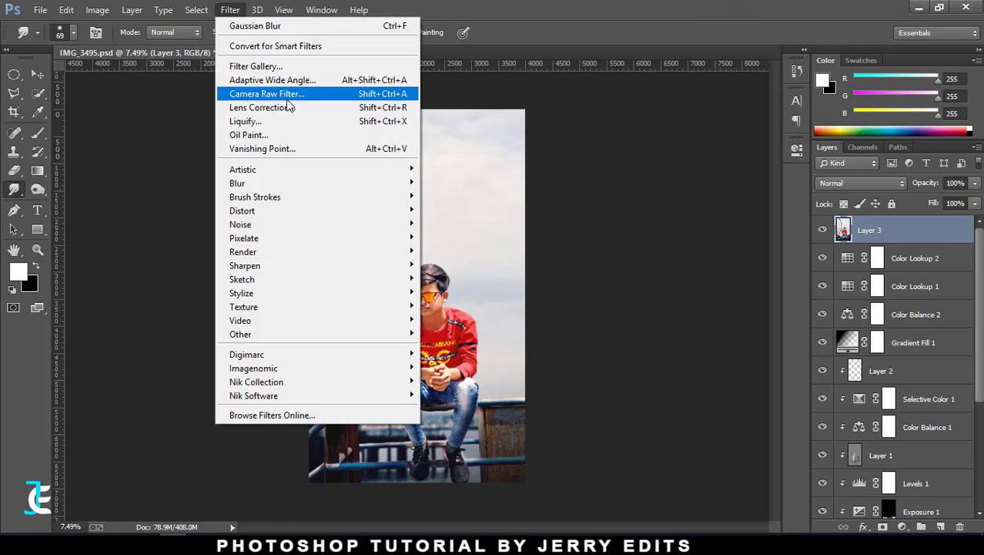
{"action": "left_click", "coordinate": [264, 93]}
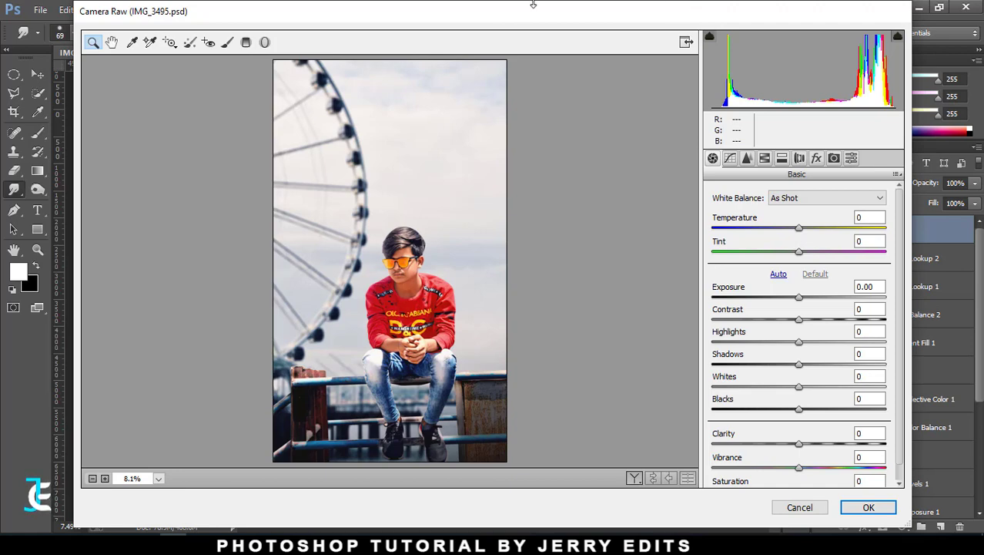
{"action": "left_click", "coordinate": [264, 42]}
{"action": "mouse_move", "coordinate": [316, 147]}
{"action": "left_mouse_down"}
{"action": "mouse_move", "coordinate": [545, 401]}
{"action": "mouse_move", "coordinate": [435, 358]}
{"action": "mouse_move", "coordinate": [416, 369]}
{"action": "left_mouse_up"}
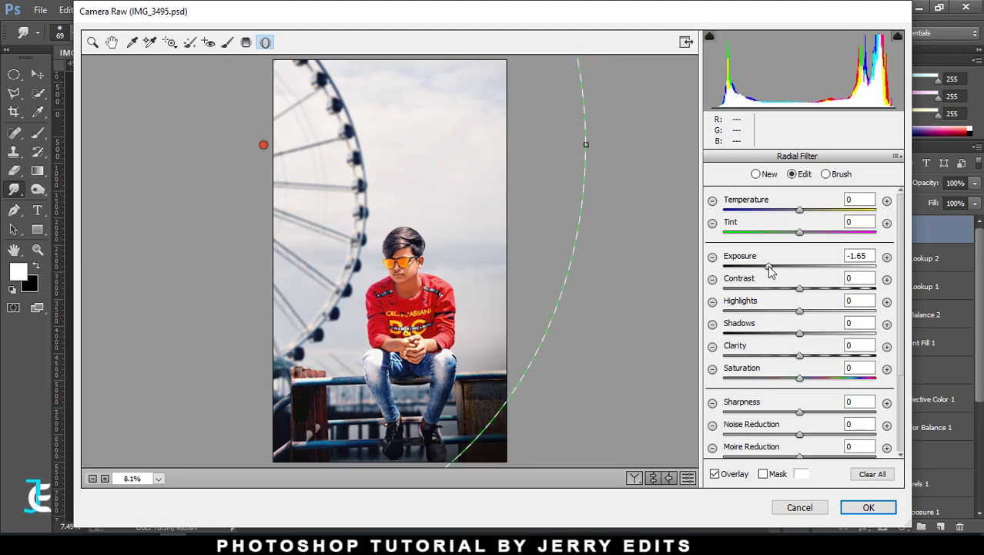
{"action": "left_click_drag", "start_coordinate": [768, 267], "coordinate": [758, 265]}
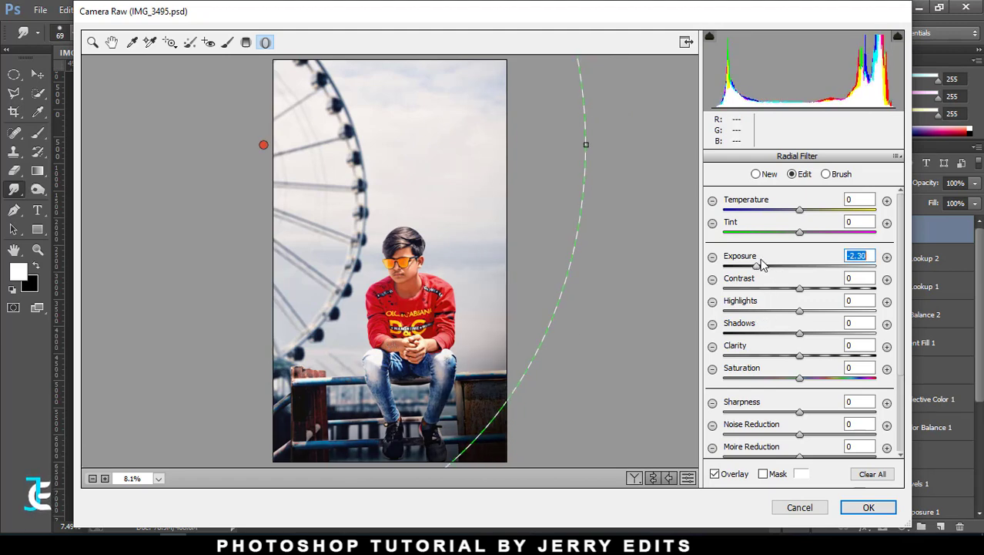
{"action": "scroll", "coordinate": [807, 331], "scroll_direction": "down", "scroll_amount": 3}
{"action": "mouse_move", "coordinate": [783, 428]}
{"action": "left_mouse_down"}
{"action": "mouse_move", "coordinate": [738, 429]}
{"action": "mouse_move", "coordinate": [753, 429]}
{"action": "left_mouse_up"}
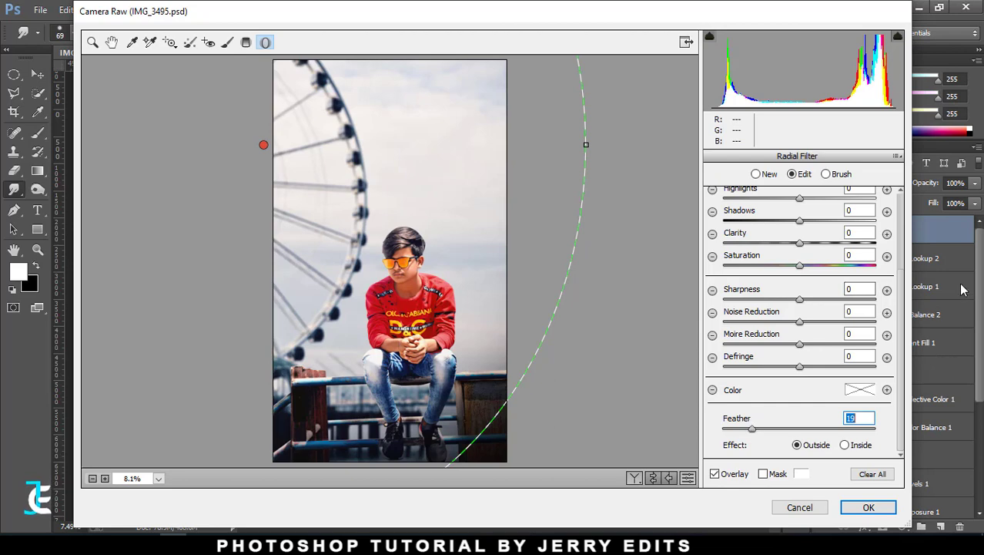
{"action": "left_click", "coordinate": [94, 42]}
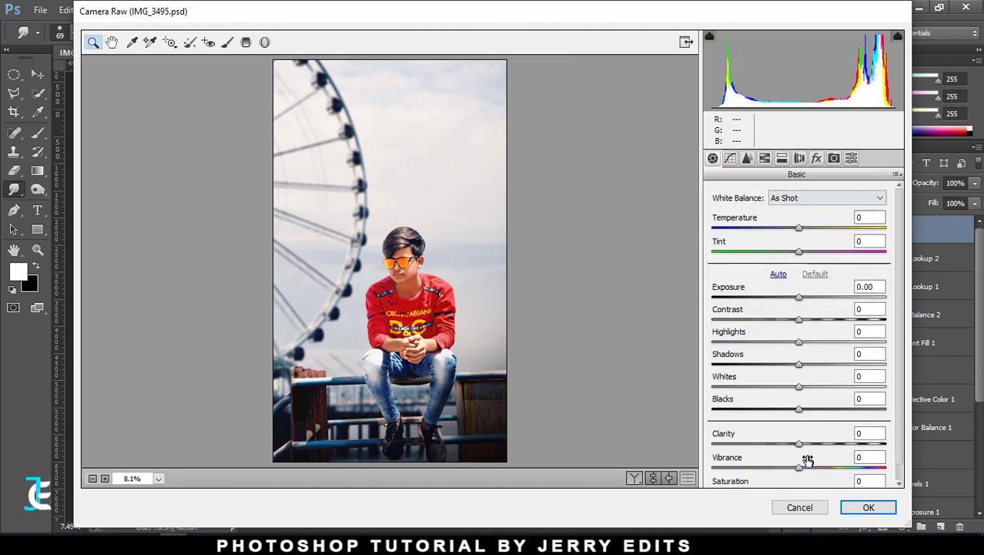
- Set Clarity to +16 and build a point tone curve with mid and quarter points, black point lifted to 6
{"action": "left_click_drag", "start_coordinate": [802, 445], "coordinate": [817, 445]}
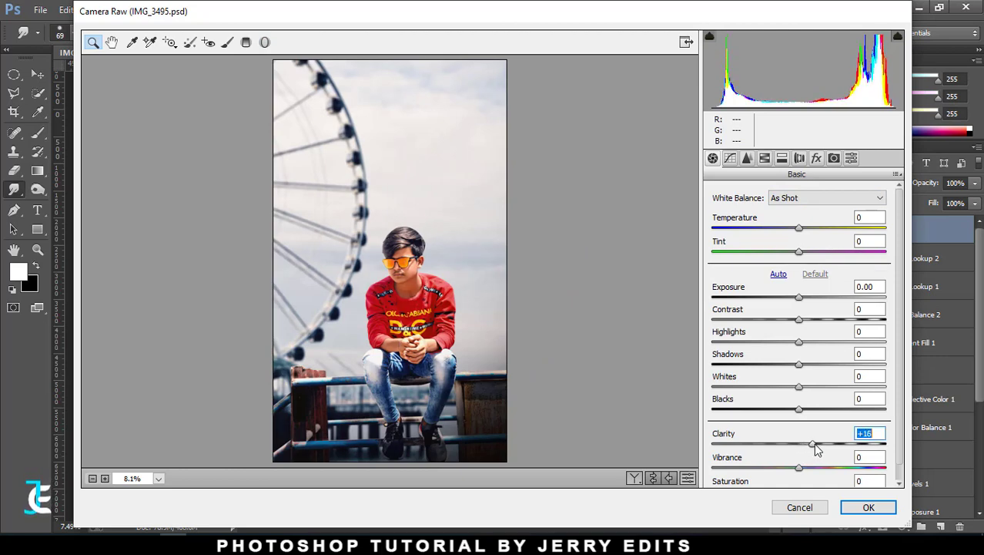
{"action": "left_click", "coordinate": [730, 160]}
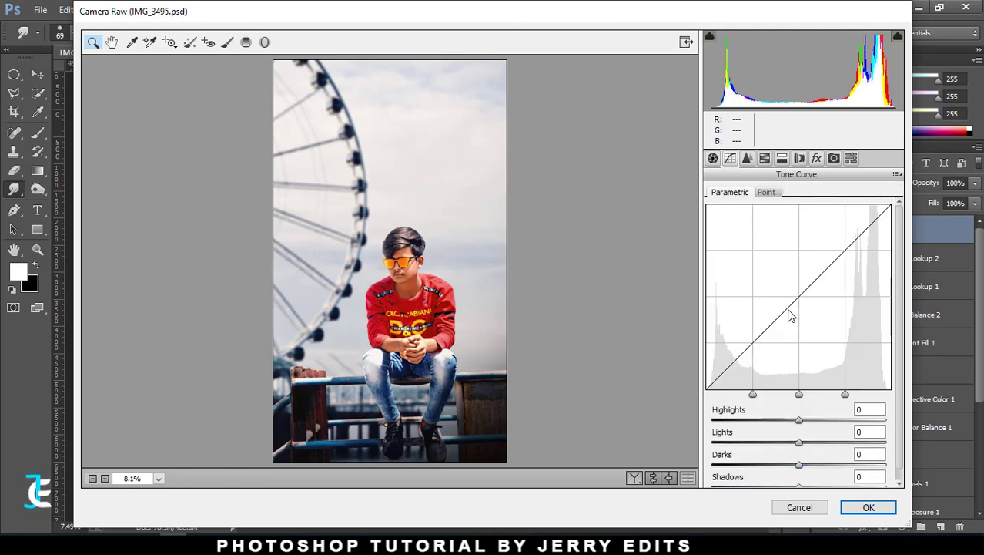
{"action": "left_click", "coordinate": [768, 193]}
{"action": "left_click", "coordinate": [803, 345]}
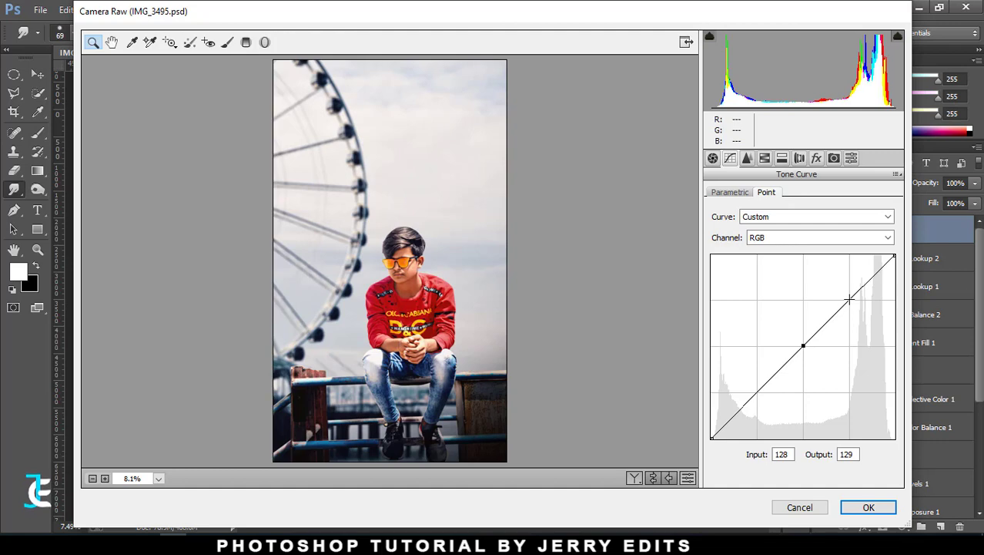
{"action": "left_click", "coordinate": [848, 299]}
{"action": "left_click", "coordinate": [757, 391]}
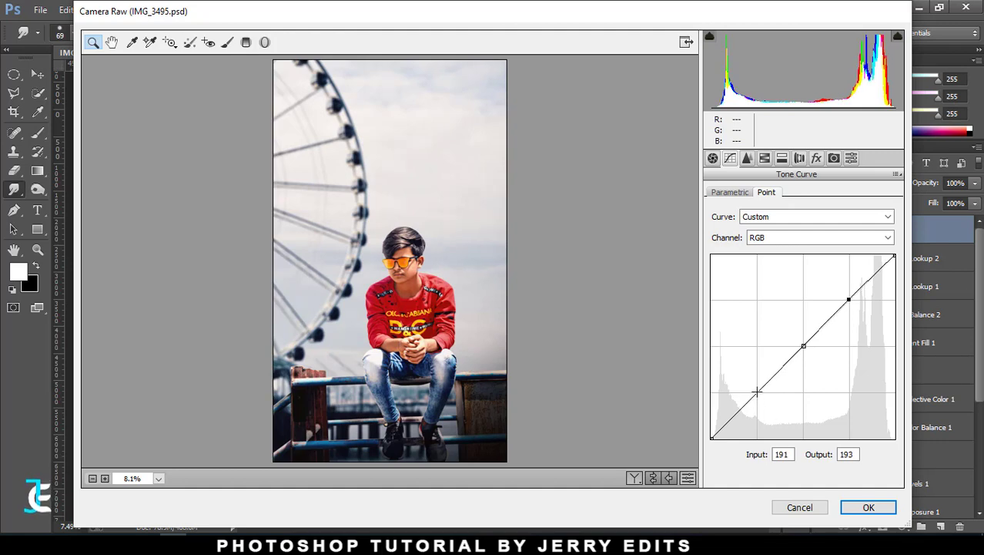
{"action": "left_click_drag", "start_coordinate": [711, 438], "coordinate": [707, 435]}
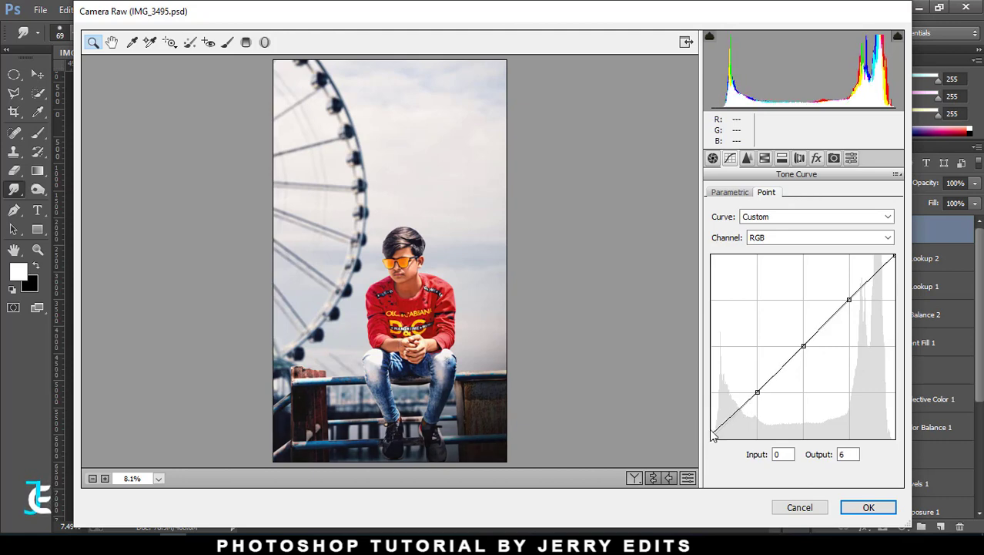
{"action": "left_click", "coordinate": [765, 158]}
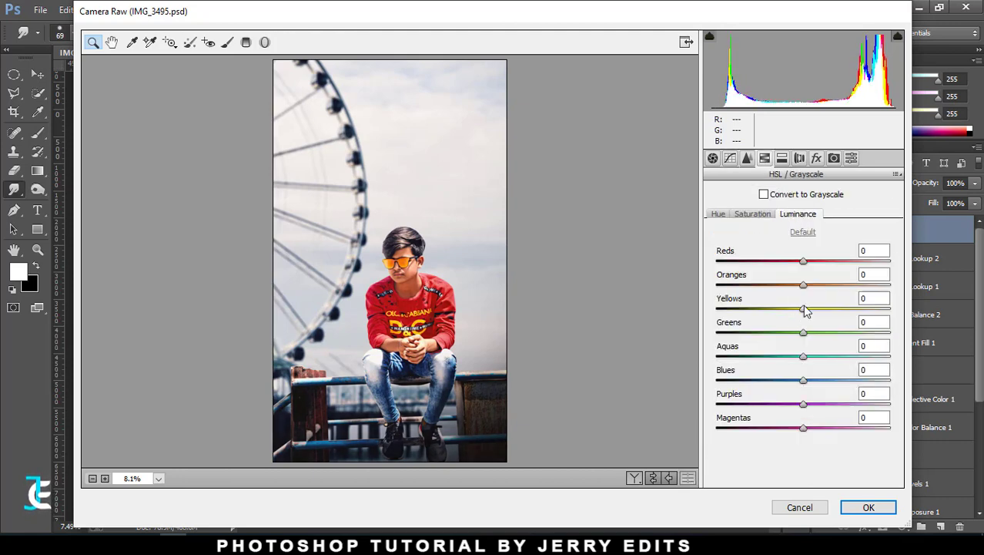
- Set HSL Luminance Oranges +18, Blues +22, and Saturation Blues +30, Reds +21
{"action": "left_click_drag", "start_coordinate": [803, 285], "coordinate": [819, 285]}
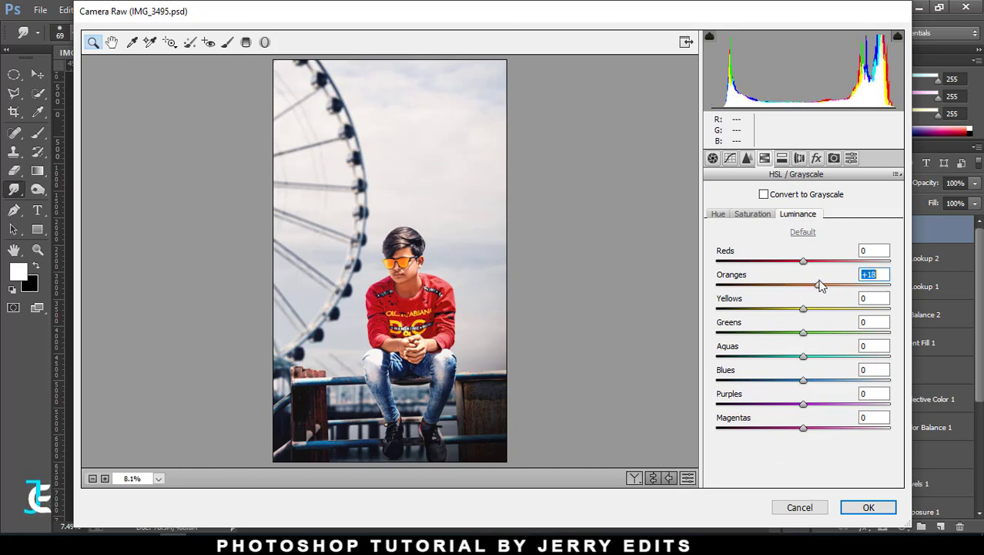
{"action": "left_click_drag", "start_coordinate": [803, 380], "coordinate": [833, 380]}
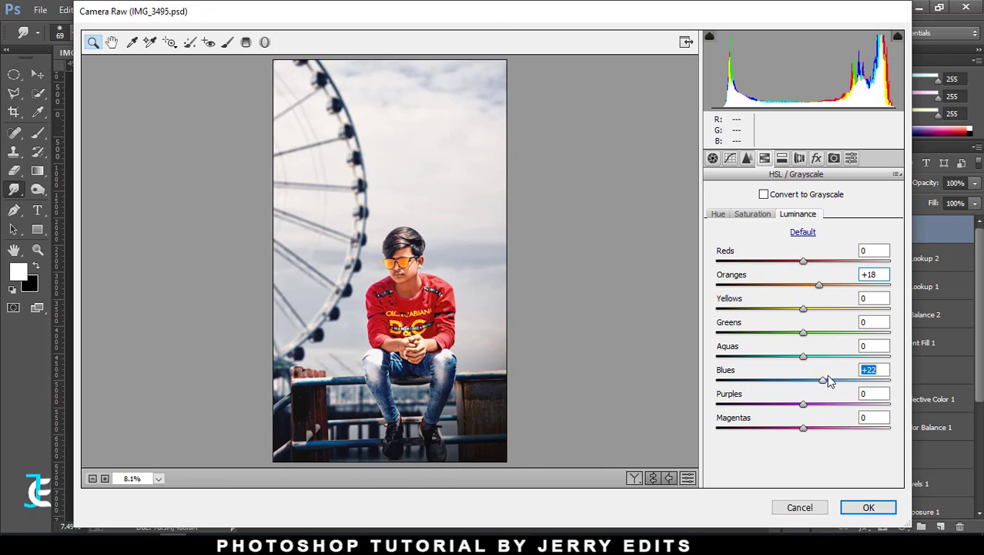
{"action": "left_click", "coordinate": [762, 217]}
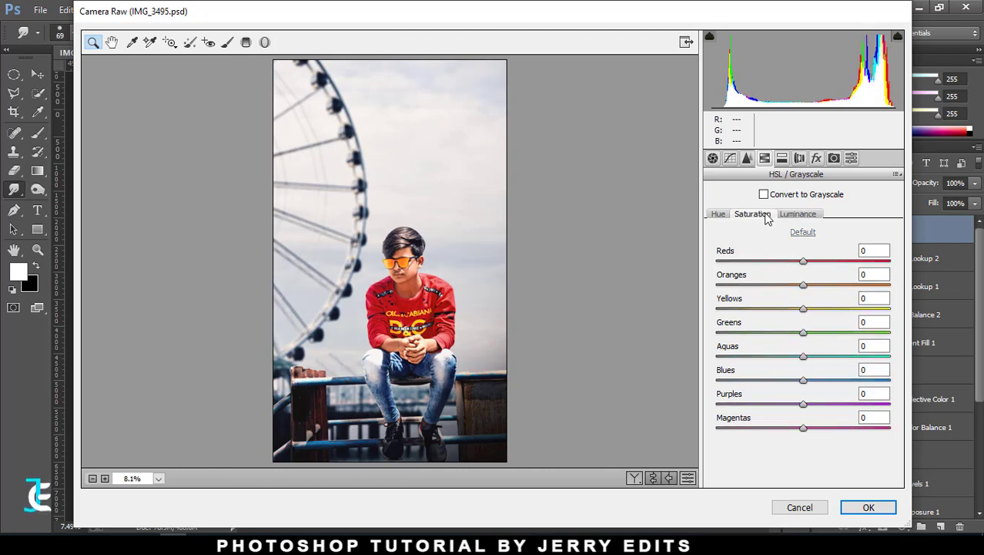
{"action": "left_click_drag", "start_coordinate": [806, 383], "coordinate": [833, 379]}
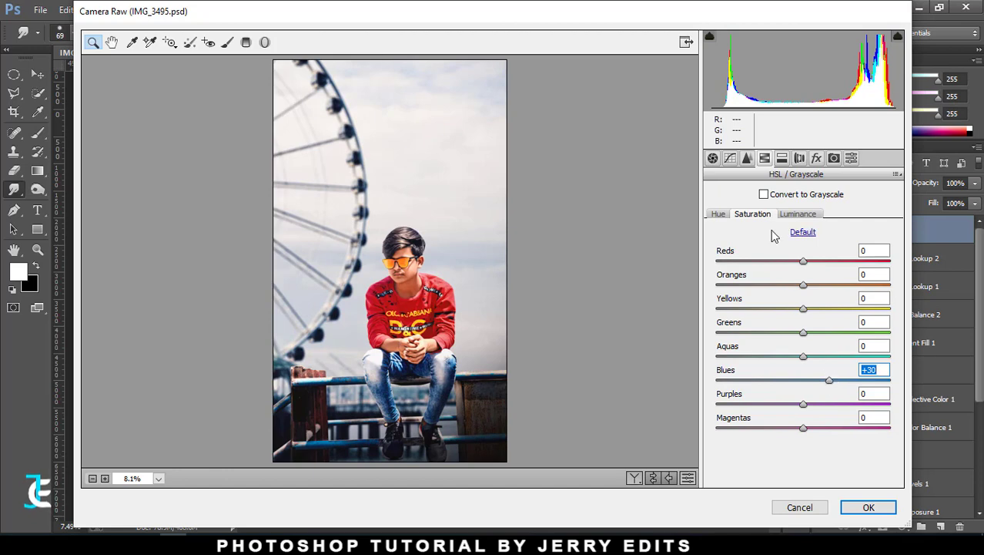
{"action": "mouse_move", "coordinate": [805, 263]}
{"action": "left_mouse_down"}
{"action": "mouse_move", "coordinate": [743, 270]}
{"action": "mouse_move", "coordinate": [824, 266]}
{"action": "left_mouse_up"}
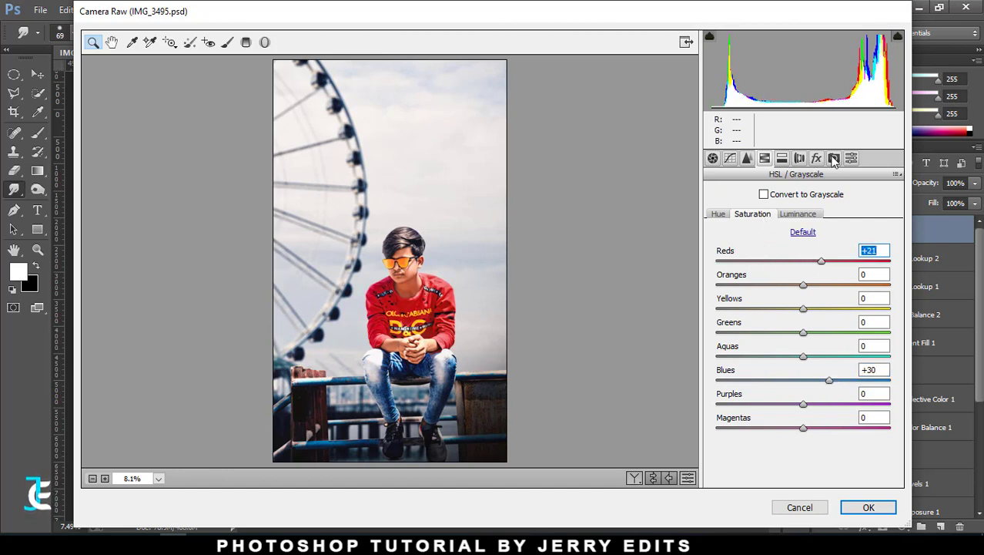
- Set Camera Calibration Blue hue -65, Red hue +22 and saturation -8, Green hue +15 and saturation -8
{"action": "left_click", "coordinate": [834, 159]}
{"action": "left_click_drag", "start_coordinate": [805, 431], "coordinate": [746, 430]}
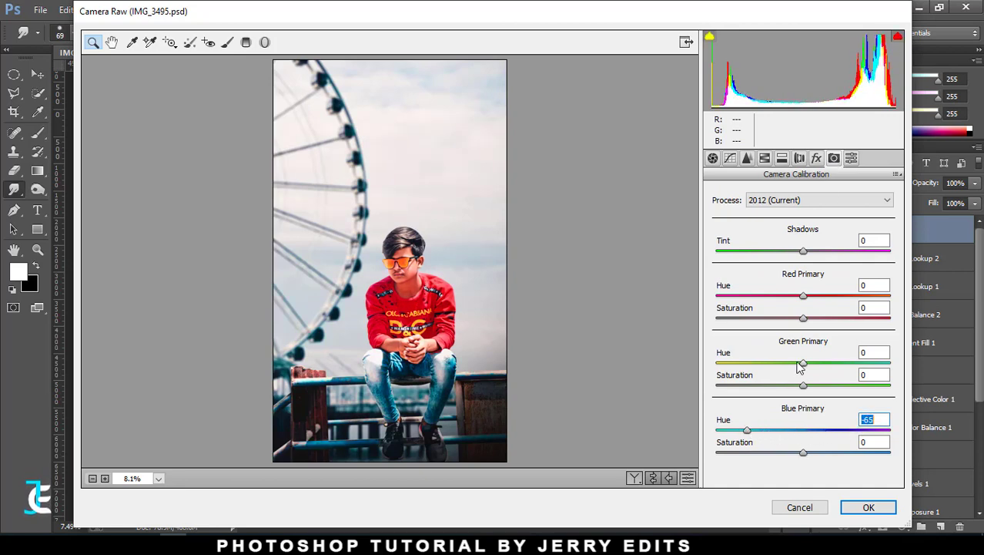
{"action": "mouse_move", "coordinate": [805, 298]}
{"action": "left_mouse_down"}
{"action": "mouse_move", "coordinate": [789, 299]}
{"action": "mouse_move", "coordinate": [821, 300]}
{"action": "left_mouse_up"}
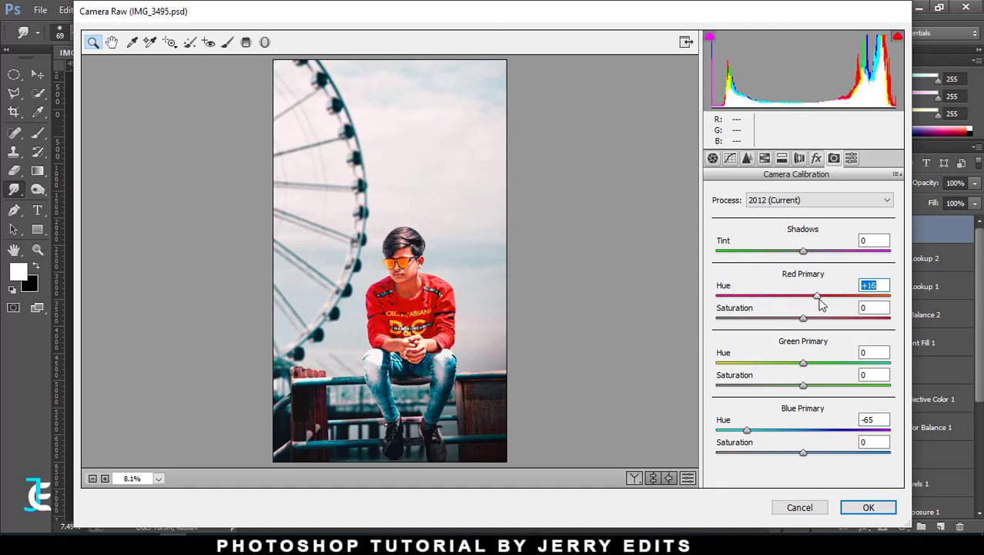
{"action": "mouse_move", "coordinate": [803, 362]}
{"action": "left_mouse_down"}
{"action": "mouse_move", "coordinate": [753, 366]}
{"action": "mouse_move", "coordinate": [830, 368]}
{"action": "mouse_move", "coordinate": [816, 363]}
{"action": "left_mouse_up"}
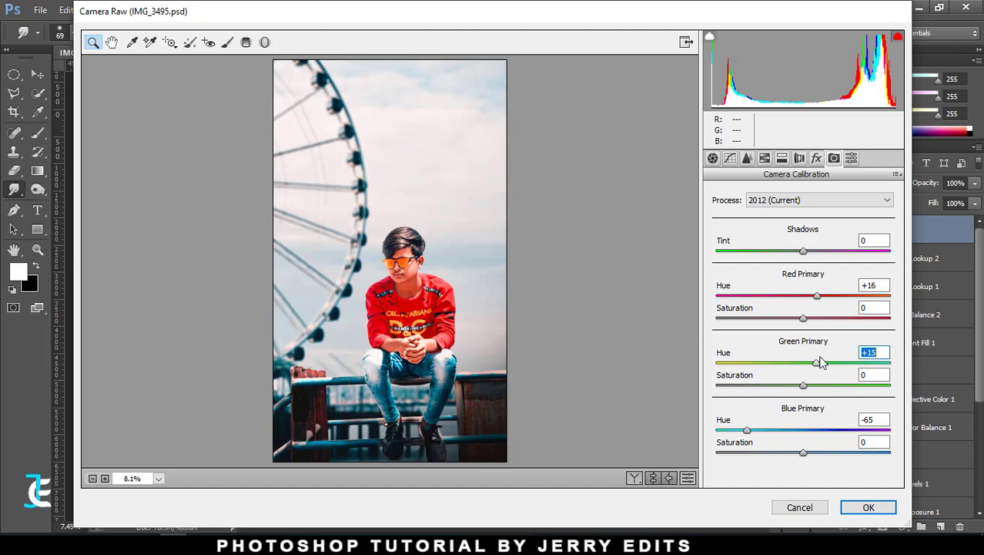
{"action": "mouse_move", "coordinate": [816, 296]}
{"action": "left_mouse_down"}
{"action": "mouse_move", "coordinate": [751, 297]}
{"action": "mouse_move", "coordinate": [843, 303]}
{"action": "mouse_move", "coordinate": [822, 299]}
{"action": "mouse_move", "coordinate": [815, 323]}
{"action": "mouse_move", "coordinate": [786, 323]}
{"action": "mouse_move", "coordinate": [807, 322]}
{"action": "left_mouse_up"}
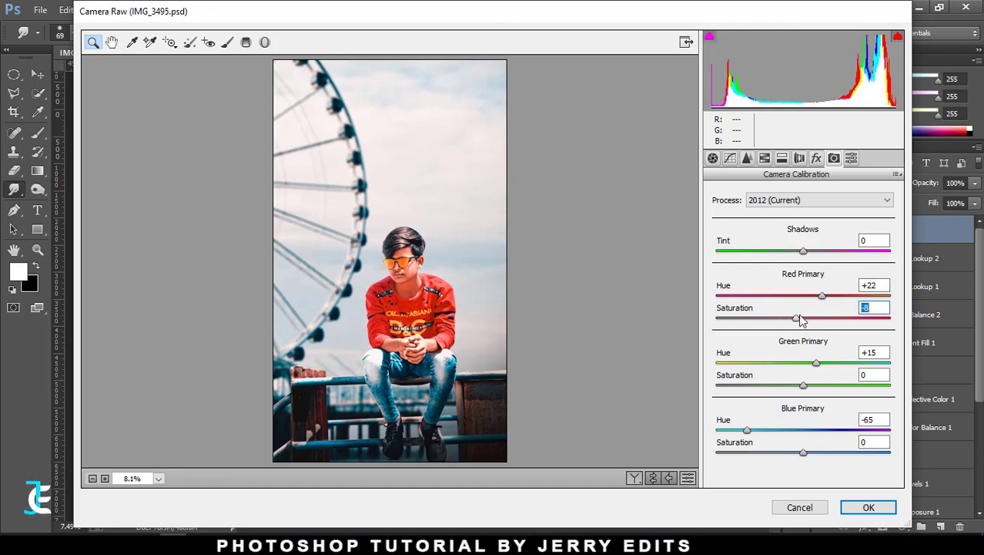
{"action": "mouse_move", "coordinate": [804, 385]}
{"action": "left_mouse_down"}
{"action": "mouse_move", "coordinate": [838, 391]}
{"action": "mouse_move", "coordinate": [787, 395]}
{"action": "mouse_move", "coordinate": [798, 393]}
{"action": "left_mouse_up"}
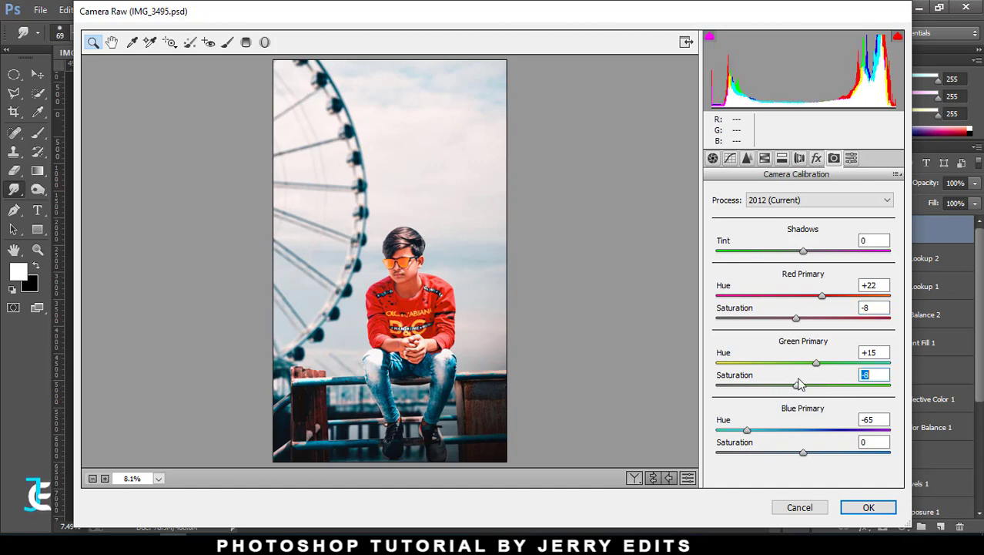
{"action": "left_click", "coordinate": [765, 158]}
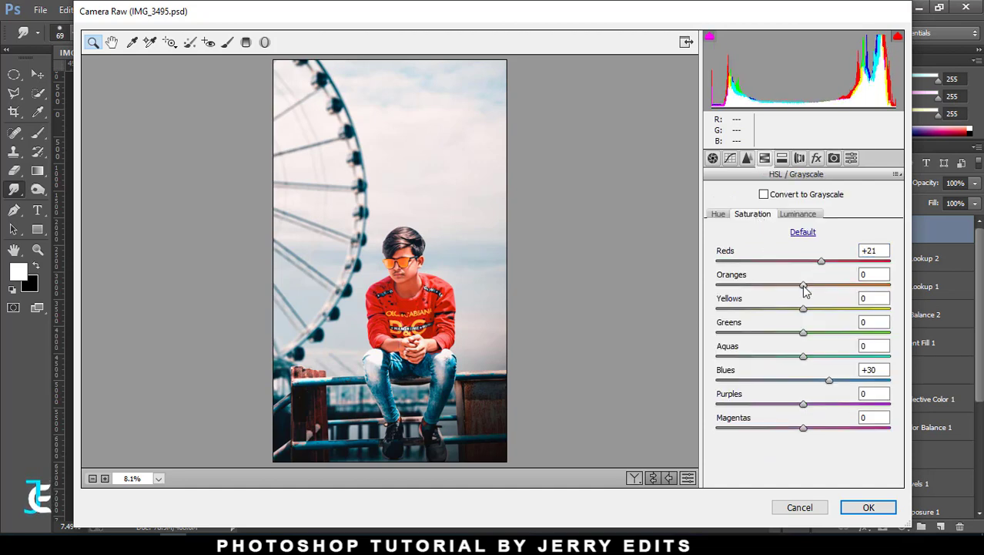
- Set Oranges saturation to -22, shift Oranges hue +11 and Reds hue negative
{"action": "mouse_move", "coordinate": [804, 285]}
{"action": "left_mouse_down"}
{"action": "mouse_move", "coordinate": [838, 285]}
{"action": "mouse_move", "coordinate": [786, 284]}
{"action": "left_mouse_up"}
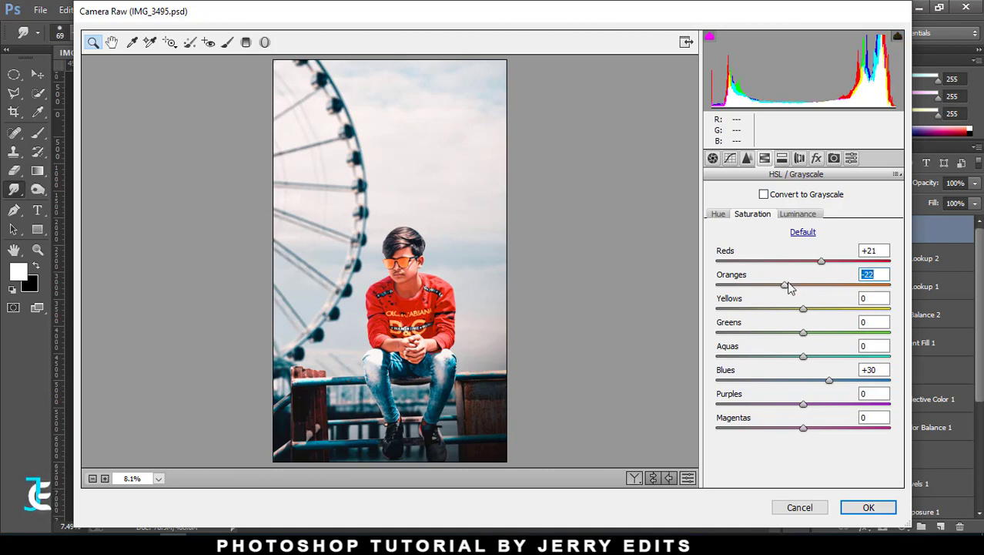
{"action": "left_click_drag", "start_coordinate": [789, 286], "coordinate": [823, 296]}
{"action": "left_click", "coordinate": [719, 215]}
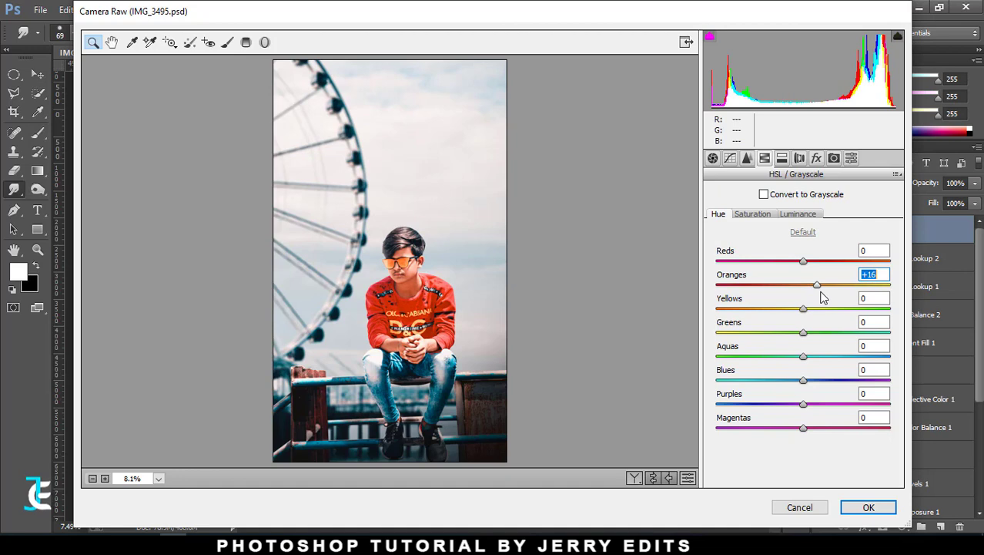
{"action": "mouse_move", "coordinate": [822, 297]}
{"action": "left_mouse_down"}
{"action": "mouse_move", "coordinate": [774, 263]}
{"action": "mouse_move", "coordinate": [815, 262]}
{"action": "mouse_move", "coordinate": [804, 262]}
{"action": "left_mouse_up"}
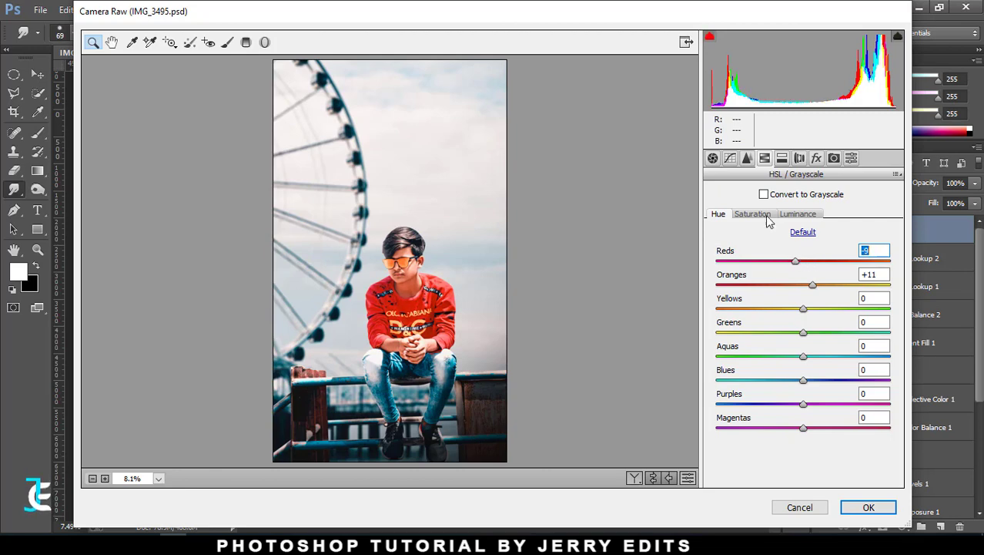
- Set Shadows +13 and Blacks -7, then apply the Camera Raw grade to Layer 3
{"action": "left_click", "coordinate": [712, 158]}
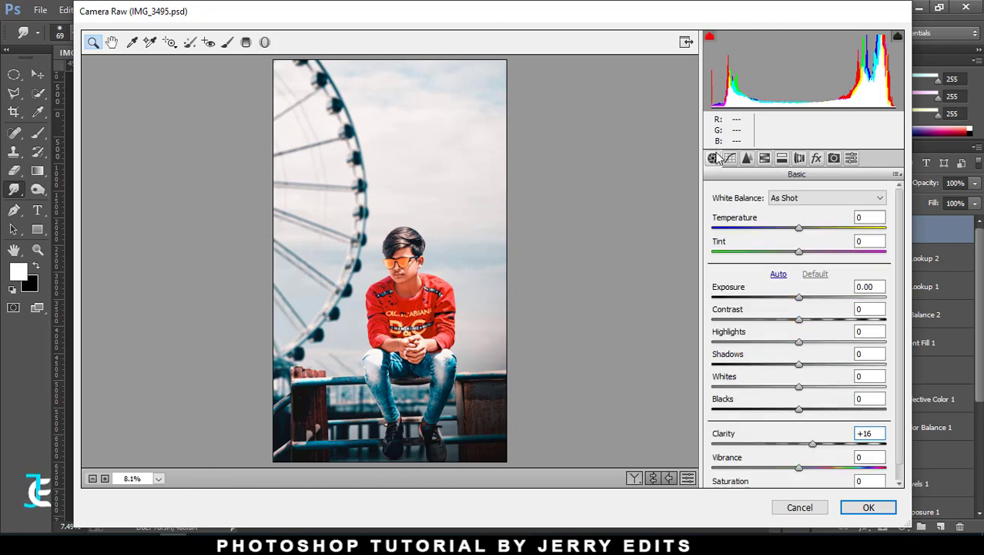
{"action": "left_click", "coordinate": [811, 364]}
{"action": "left_click_drag", "start_coordinate": [809, 413], "coordinate": [795, 415]}
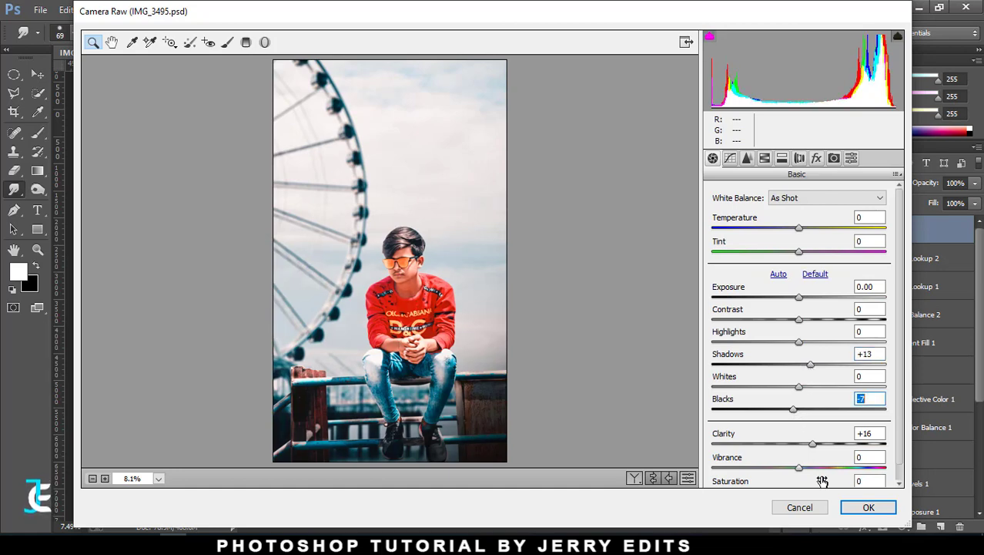
{"action": "left_click", "coordinate": [865, 506]}
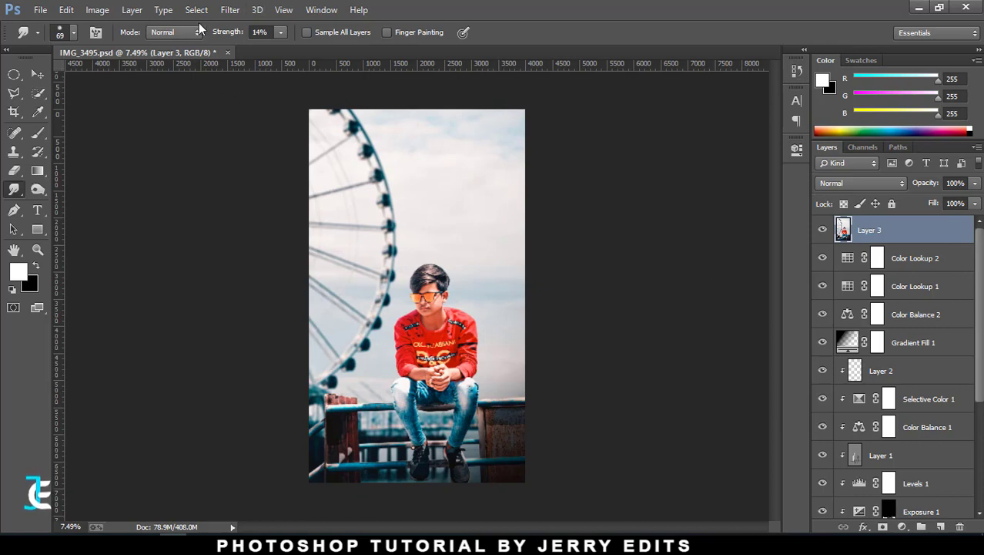
- Apply a Camera Raw Detail pass with Sharpening Amount 35 and Luminance noise reduction 59
{"action": "left_click", "coordinate": [230, 10]}
{"action": "left_click", "coordinate": [255, 93]}
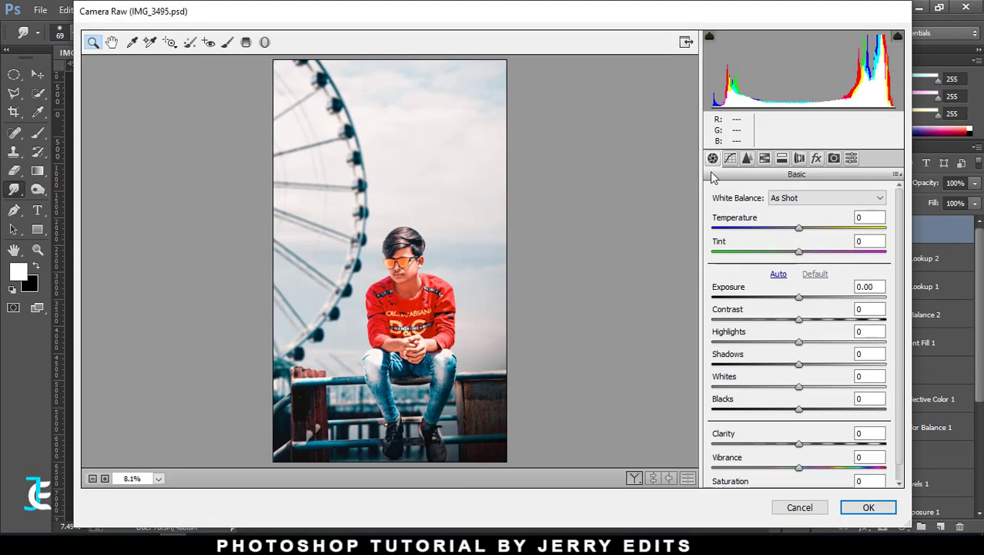
{"action": "left_click", "coordinate": [747, 158]}
{"action": "left_click", "coordinate": [753, 217]}
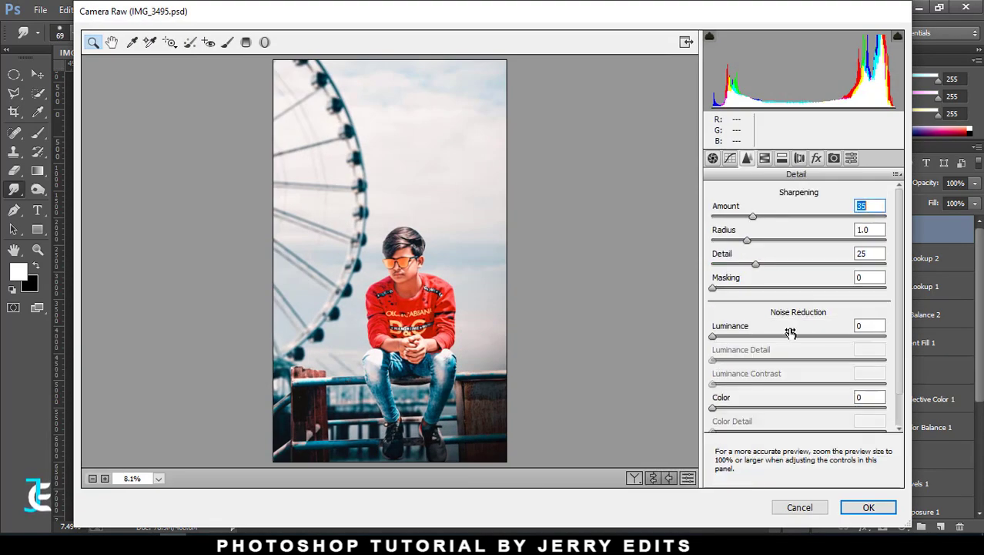
{"action": "left_click_drag", "start_coordinate": [713, 336], "coordinate": [814, 337]}
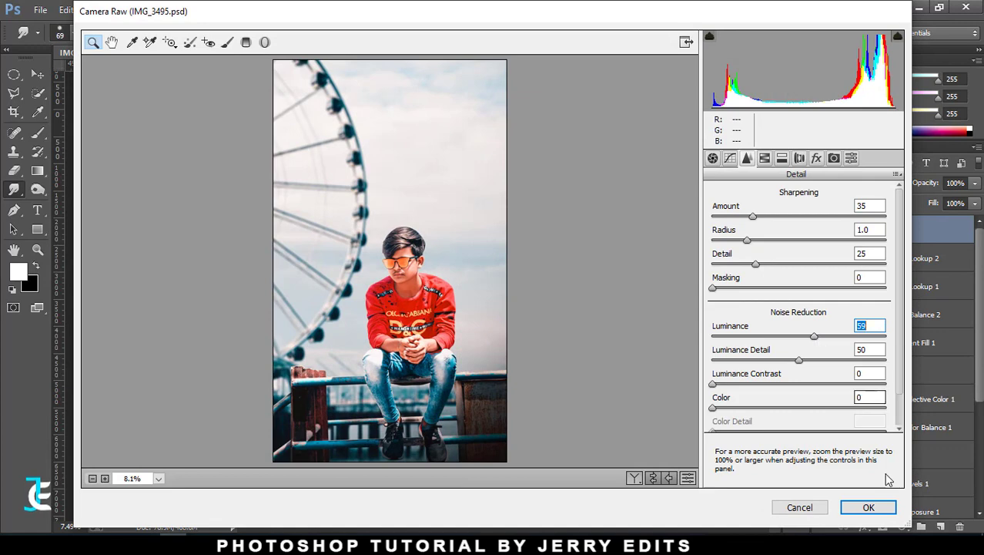
{"action": "left_click", "coordinate": [869, 507]}
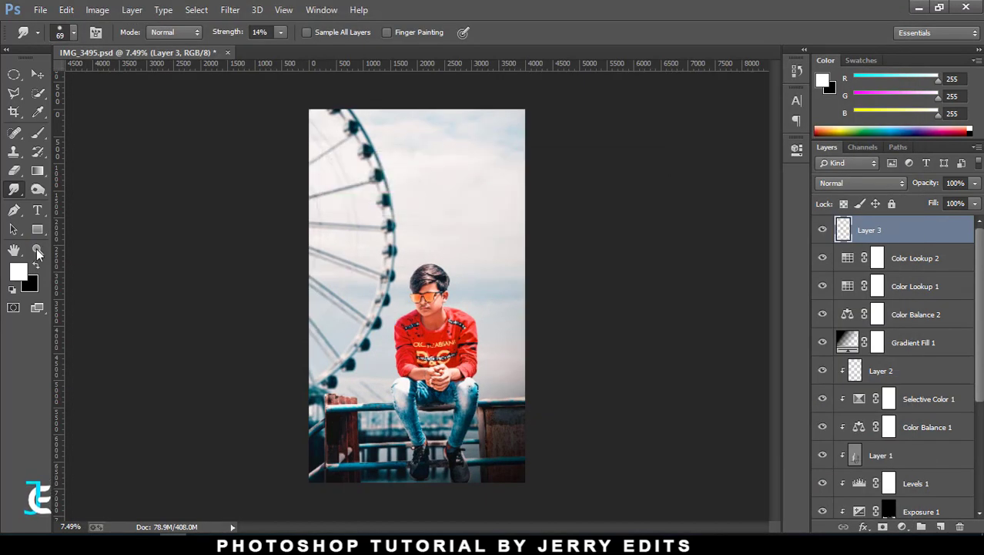
- Browse from Stock to its Logo folder in File Explorer and drag logo 2 toward Photoshop
{"action": "left_click", "coordinate": [37, 249]}
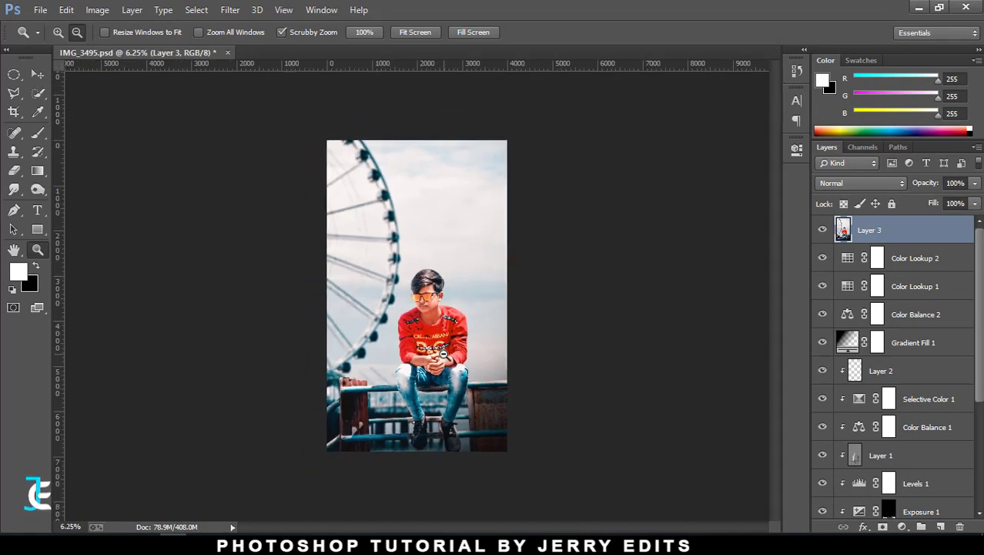
{"action": "left_click_drag", "start_coordinate": [444, 355], "coordinate": [454, 354]}
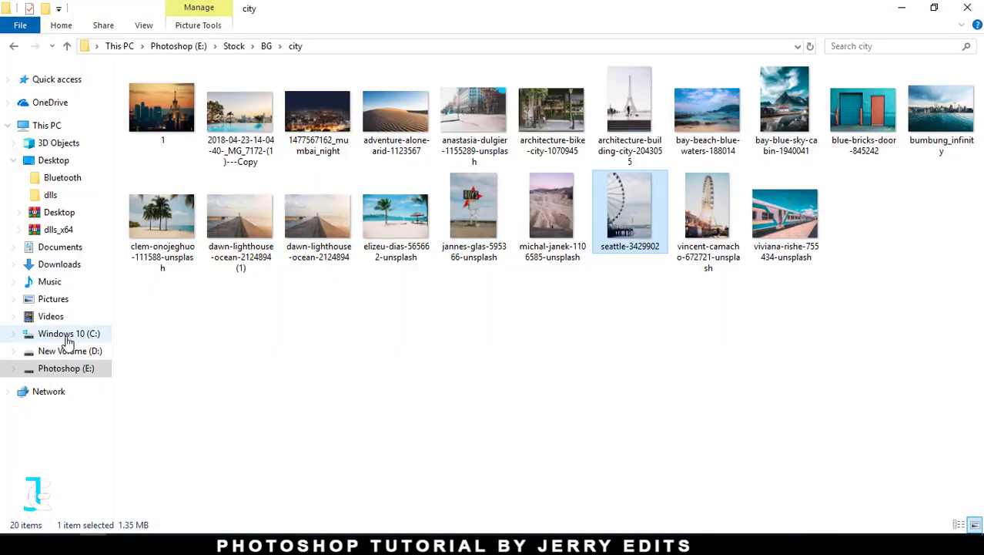
{"action": "double_click", "coordinate": [309, 146]}
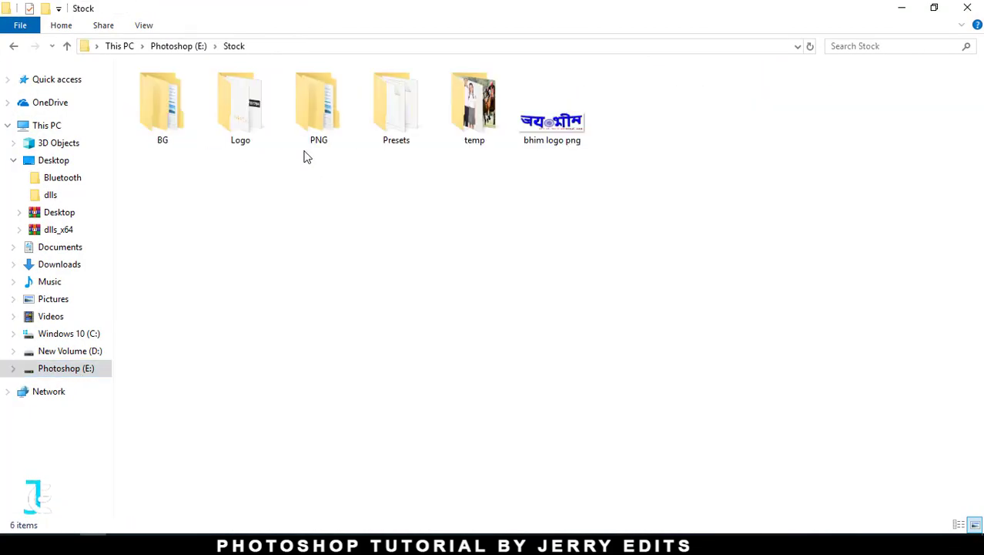
{"action": "double_click", "coordinate": [314, 145]}
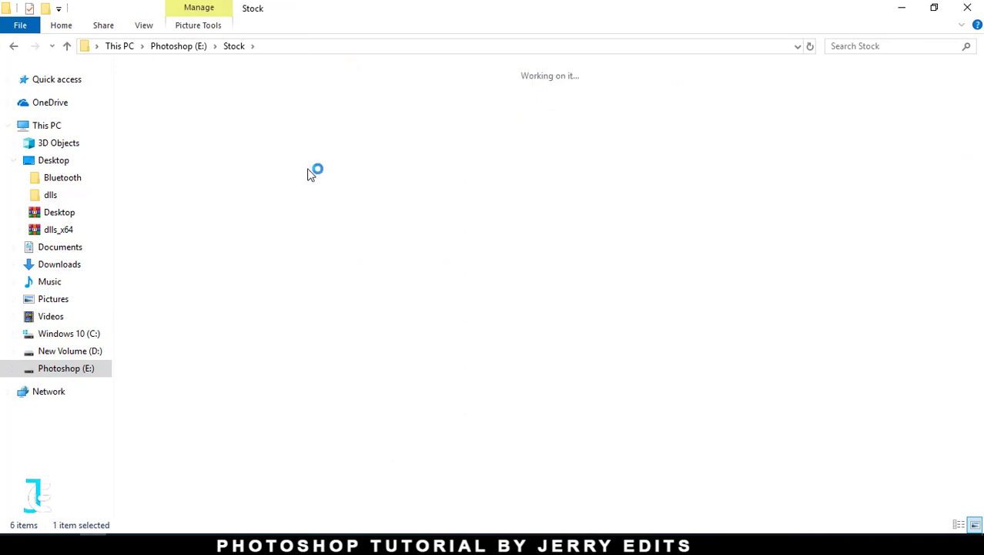
{"action": "left_click", "coordinate": [13, 46]}
{"action": "double_click", "coordinate": [245, 123]}
{"action": "left_click_drag", "start_coordinate": [165, 116], "coordinate": [184, 504]}
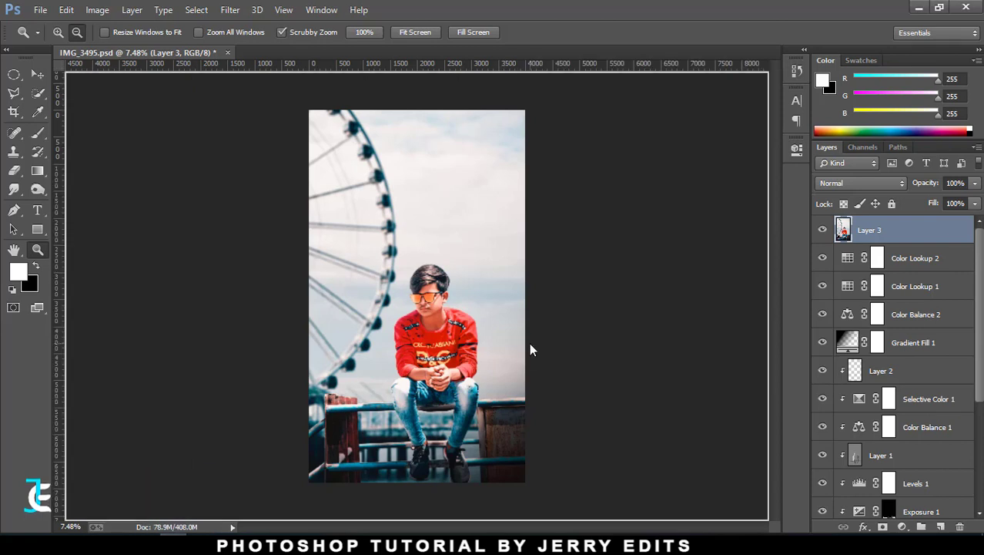
- Place logo 2 on the photo, scaled up proportionally beside the boy's face
{"action": "left_click_drag", "start_coordinate": [177, 501], "coordinate": [489, 351]}
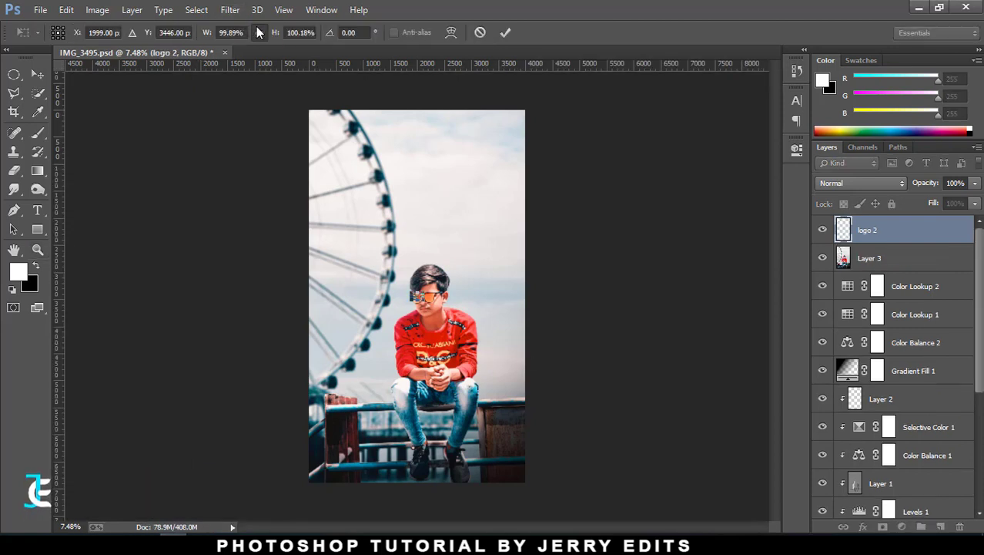
{"action": "left_click", "coordinate": [259, 32]}
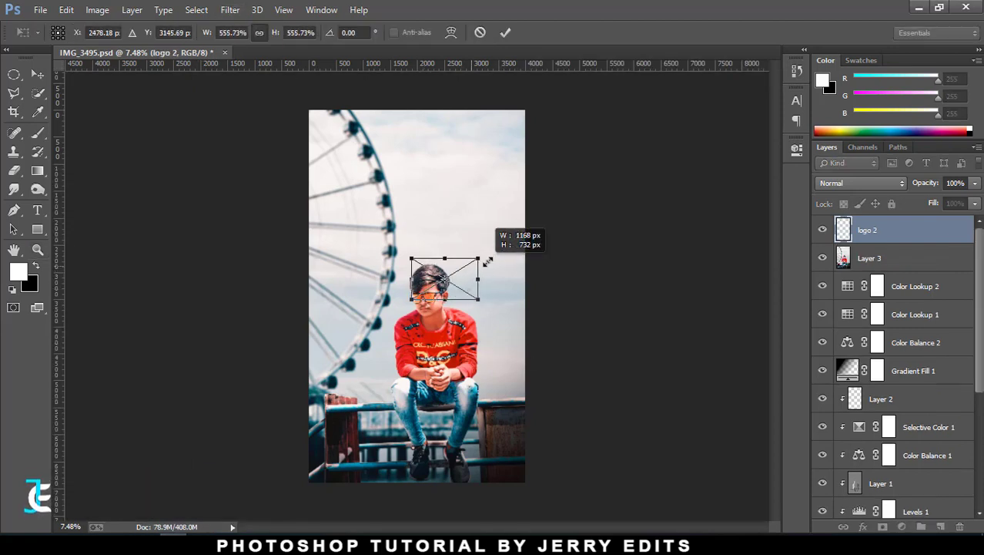
{"action": "mouse_move", "coordinate": [429, 287]}
{"action": "left_mouse_down"}
{"action": "mouse_move", "coordinate": [493, 244]}
{"action": "mouse_move", "coordinate": [487, 360]}
{"action": "mouse_move", "coordinate": [505, 316]}
{"action": "left_mouse_up"}
{"action": "left_click", "coordinate": [505, 33]}
- Zoom in on the JERRY EDITS watermark, rasterize the logo 2 layer, and apply Ctrl+I
{"action": "key", "text": "z"}
{"action": "left_click", "coordinate": [550, 325]}
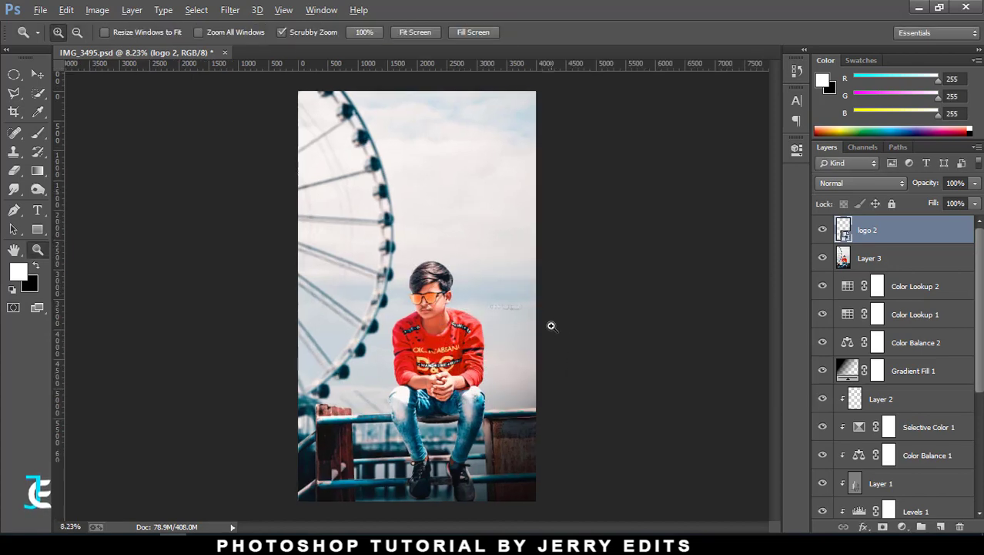
{"action": "left_click", "coordinate": [551, 325]}
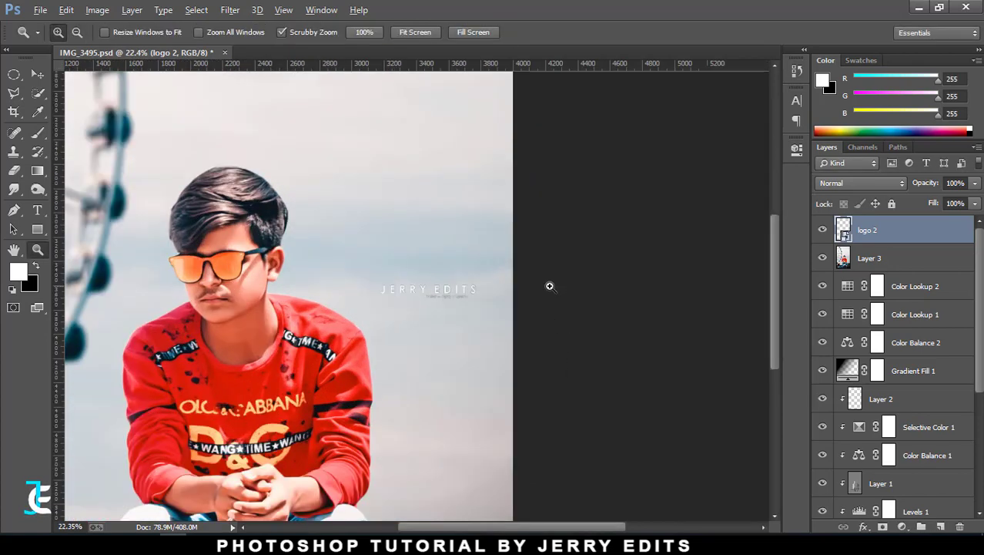
{"action": "right_click", "coordinate": [716, 233]}
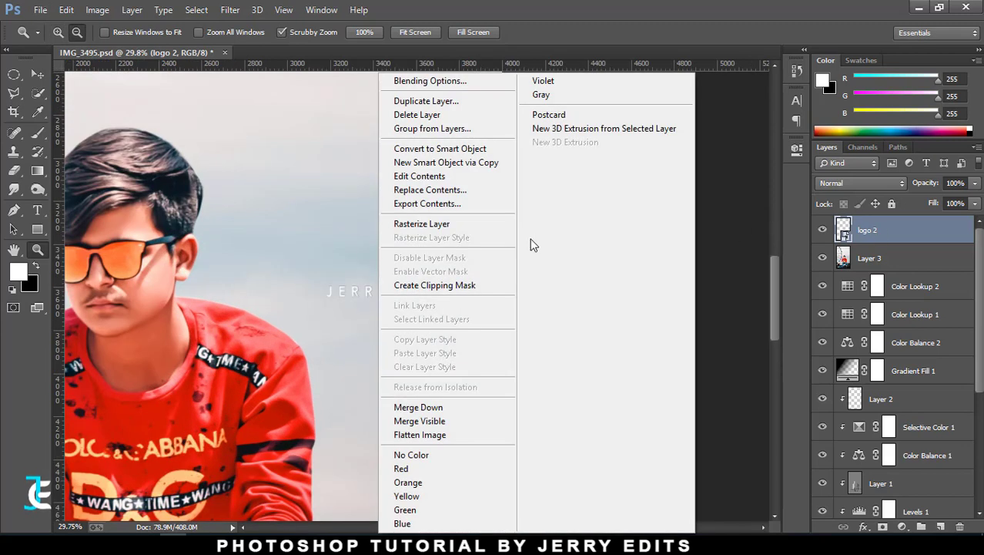
{"action": "left_click", "coordinate": [477, 225]}
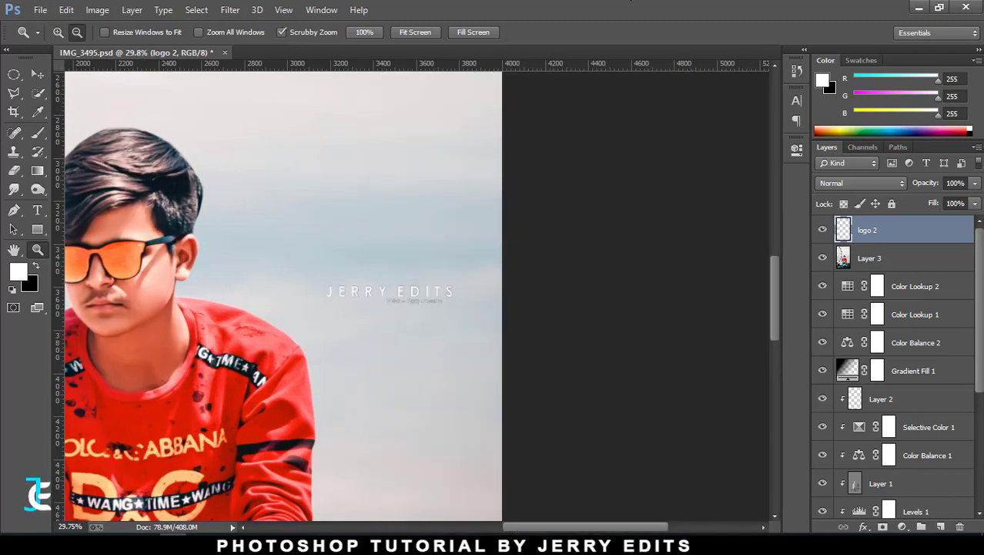
{"action": "key", "text": "ctrl+i"}
{"action": "left_click", "coordinate": [381, 311], "text": "alt"}
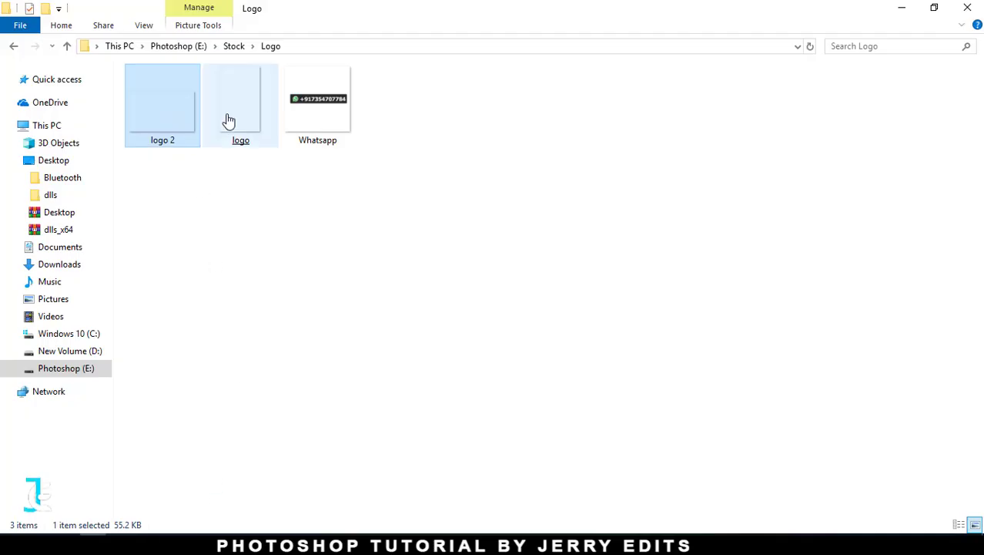
- Place the logo file on the photo as a new, proportionally enlarged layer
{"action": "mouse_move", "coordinate": [226, 124]}
{"action": "left_mouse_down"}
{"action": "mouse_move", "coordinate": [174, 499]}
{"action": "mouse_move", "coordinate": [437, 385]}
{"action": "left_mouse_up"}
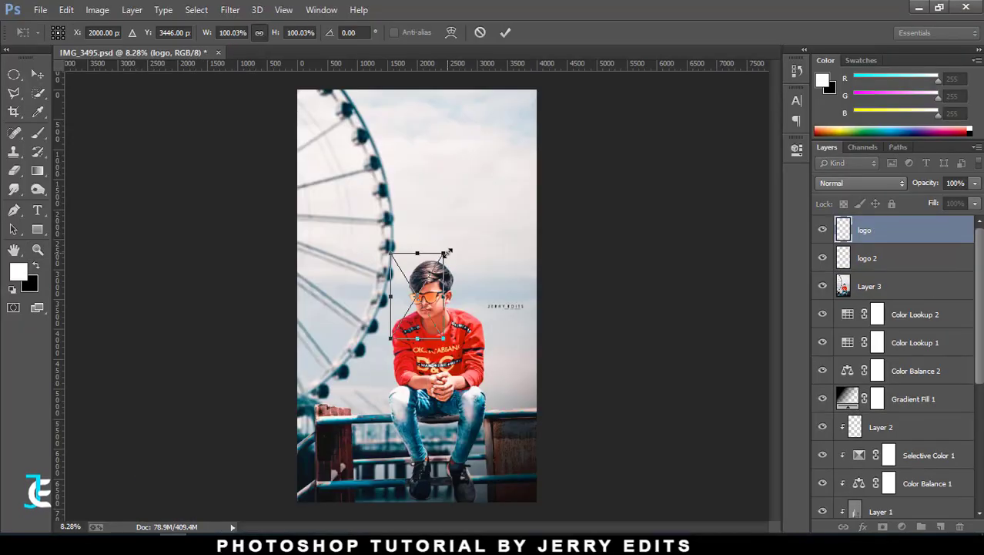
{"action": "mouse_move", "coordinate": [443, 253]}
{"action": "left_mouse_down"}
{"action": "mouse_move", "coordinate": [502, 223]}
{"action": "mouse_move", "coordinate": [408, 481]}
{"action": "left_mouse_up"}
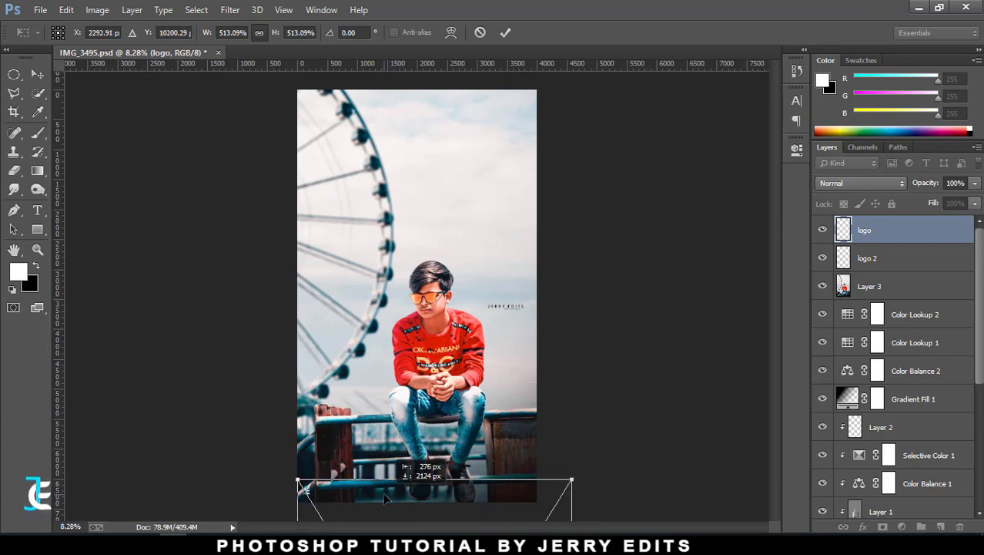
{"action": "mouse_move", "coordinate": [407, 484]}
{"action": "left_mouse_down"}
{"action": "mouse_move", "coordinate": [608, 498]}
{"action": "mouse_move", "coordinate": [391, 499]}
{"action": "mouse_move", "coordinate": [383, 112]}
{"action": "left_mouse_up"}
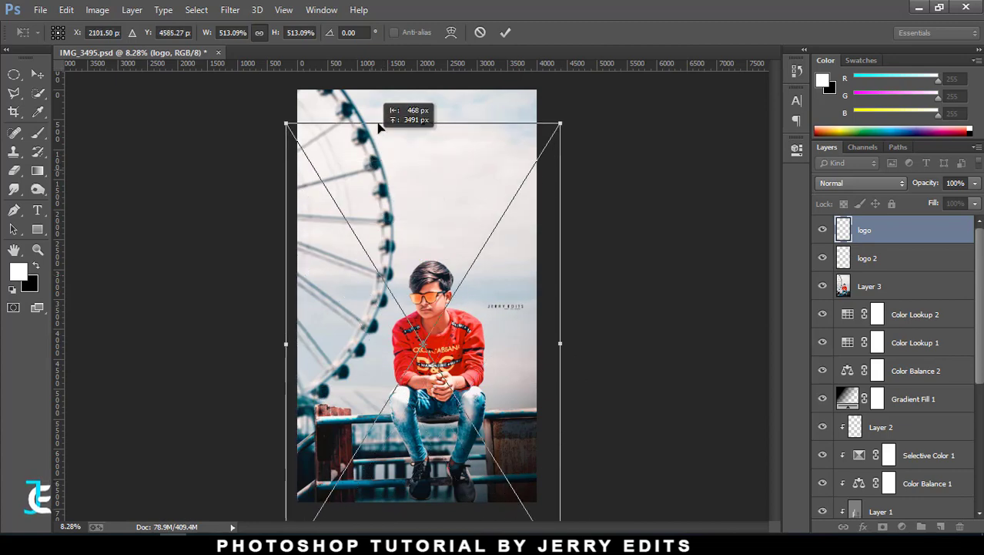
{"action": "left_click", "coordinate": [504, 35]}
- Move the small logo mark onto the lower-left post of the pier railing
{"action": "left_click", "coordinate": [459, 240], "text": "alt"}
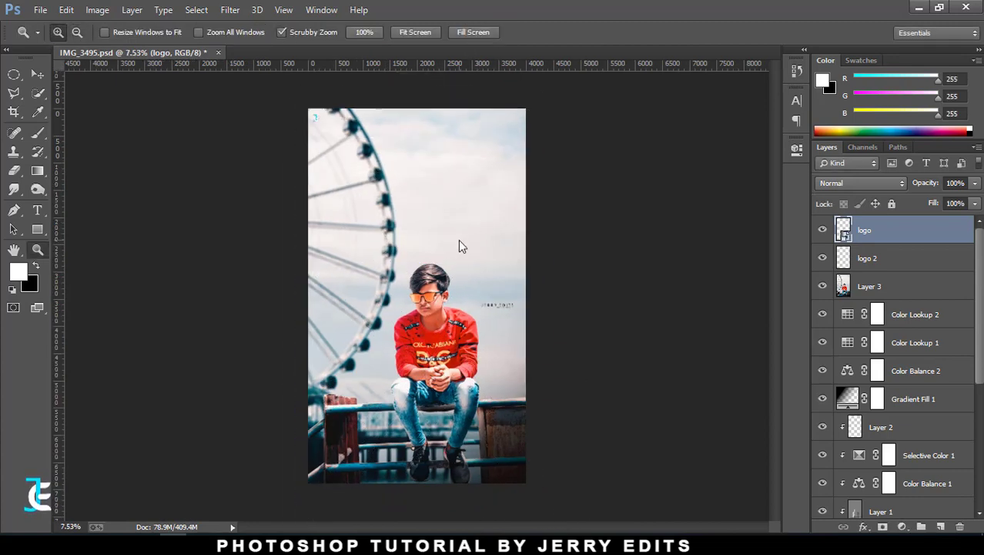
{"action": "left_click", "coordinate": [459, 241]}
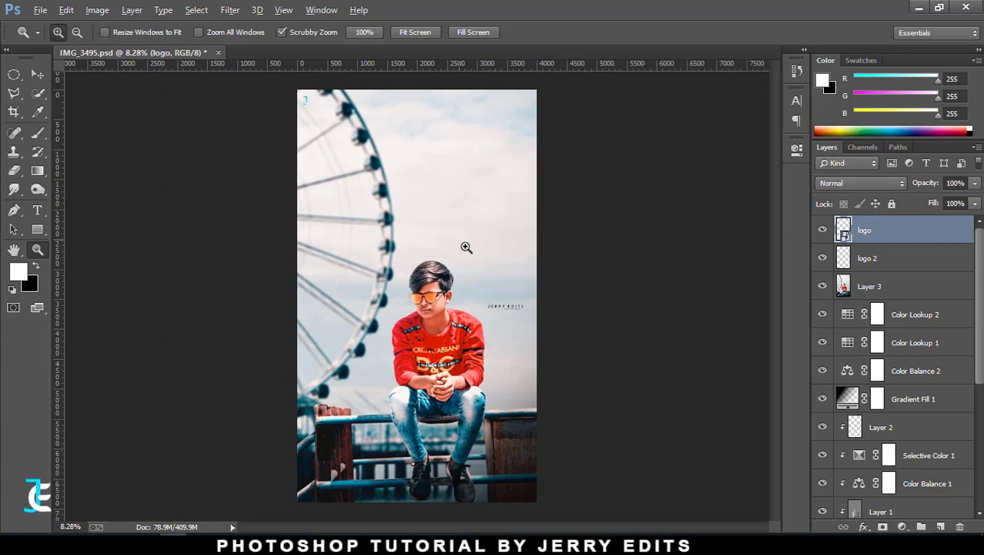
{"action": "key", "text": "alt"}
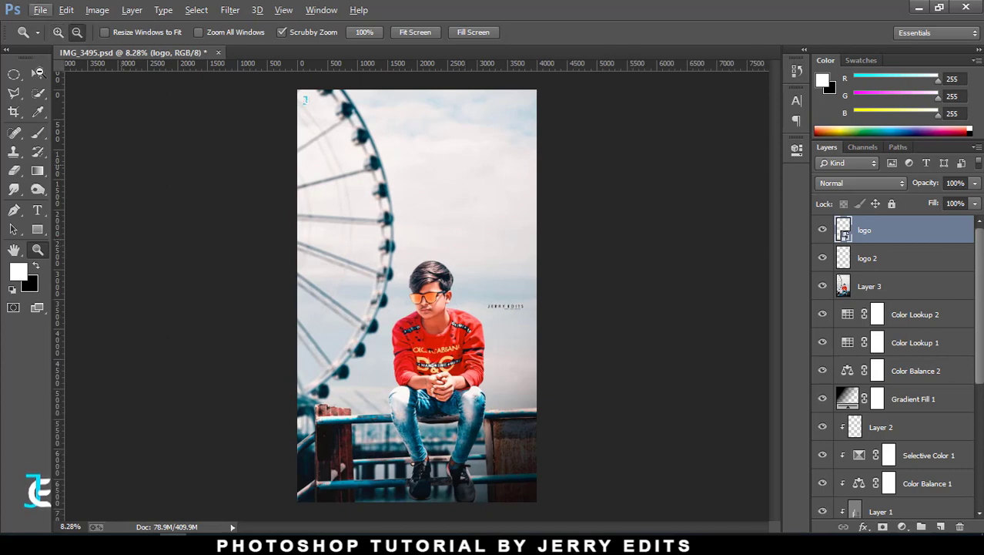
{"action": "left_click", "coordinate": [37, 74]}
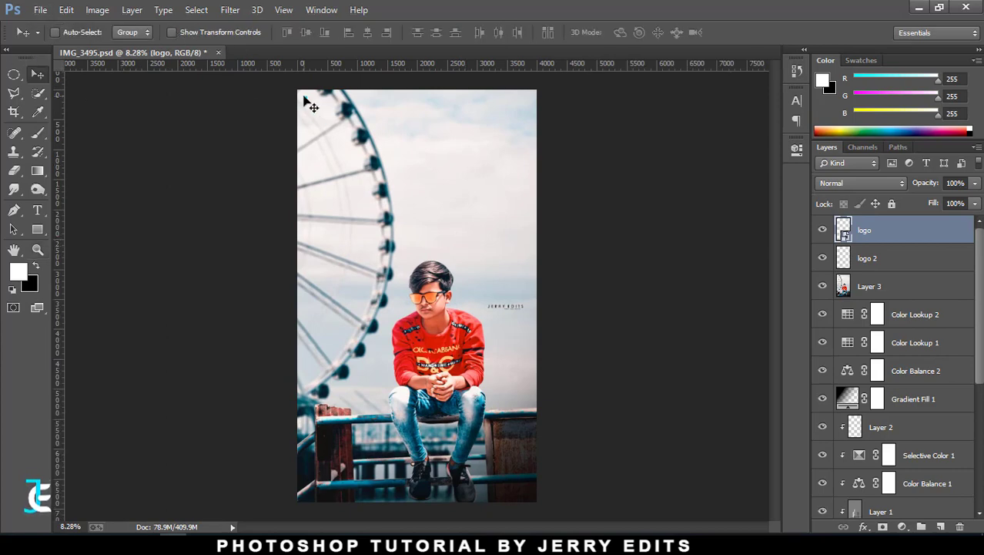
{"action": "mouse_move", "coordinate": [305, 98]}
{"action": "left_mouse_down"}
{"action": "mouse_move", "coordinate": [347, 450]}
{"action": "mouse_move", "coordinate": [327, 439]}
{"action": "left_mouse_up"}
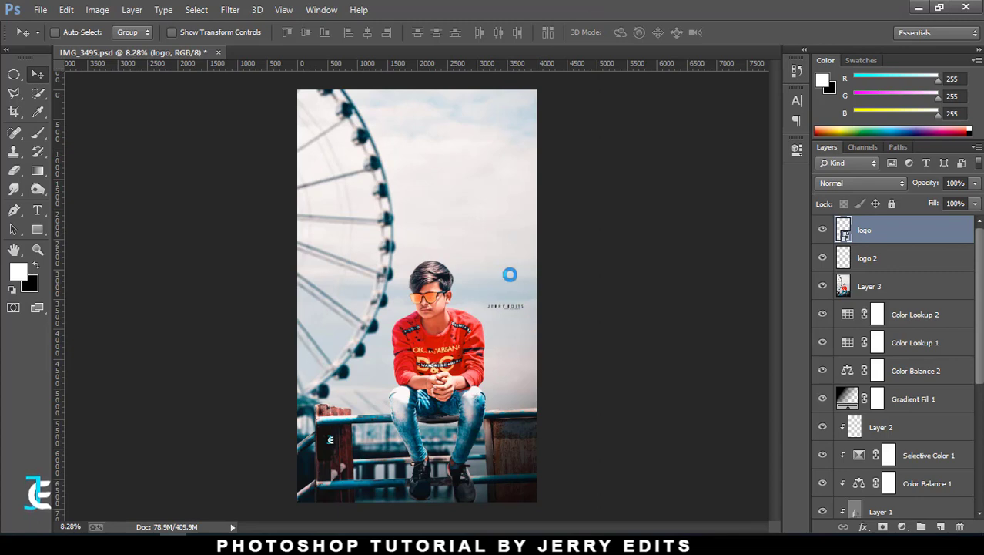
- Stamp visible layers into Layer 4, set it to Soft Light, and apply High Pass at 1.0 pixel
{"action": "key", "text": "ctrl+shift+alt+e"}
{"action": "left_click", "coordinate": [864, 183]}
{"action": "left_click", "coordinate": [831, 191]}
{"action": "left_click", "coordinate": [230, 10]}
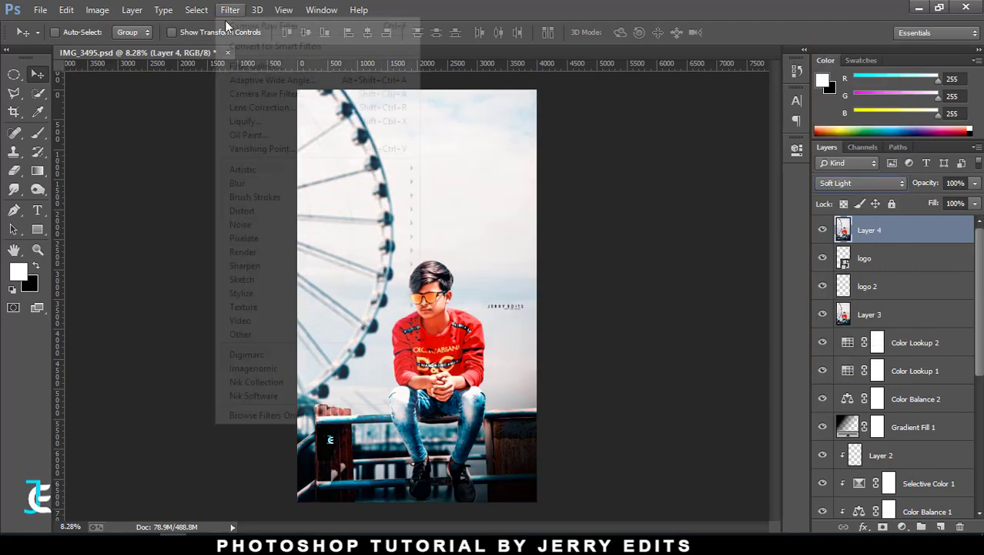
{"action": "left_click", "coordinate": [459, 348]}
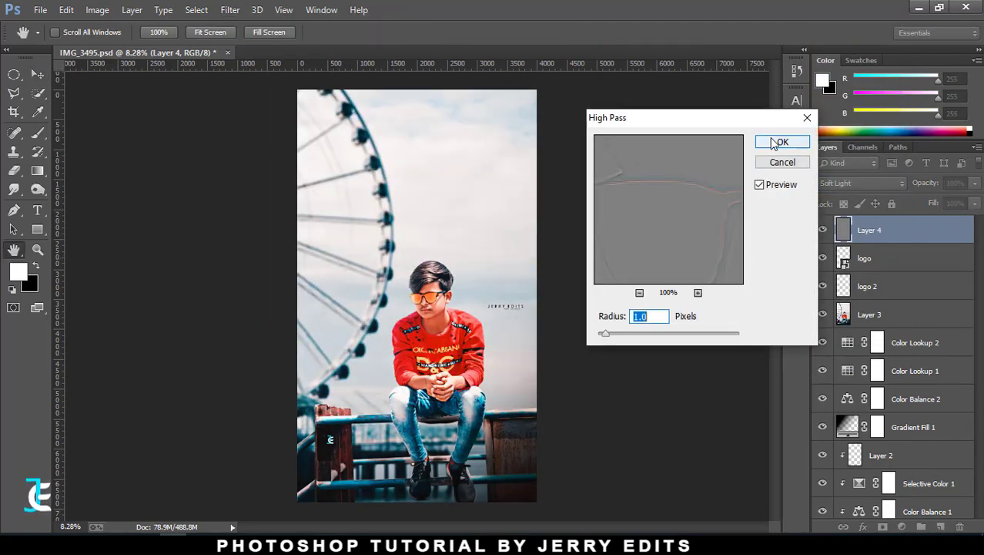
{"action": "left_click", "coordinate": [783, 141]}
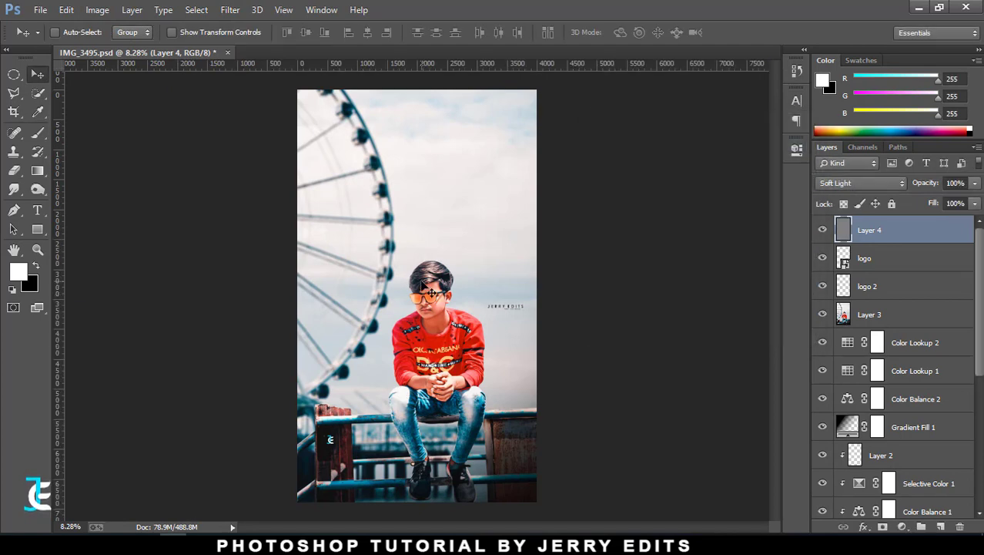
{"action": "left_click", "coordinate": [40, 9]}
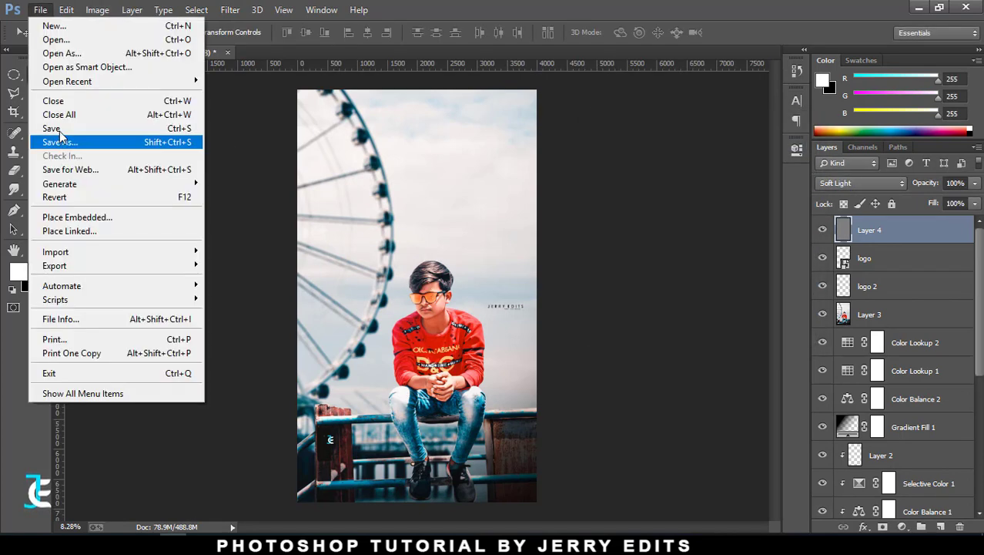
- Save a JPEG copy into the smiley boy folder at Quality 11 (Maximum)
{"action": "left_click", "coordinate": [62, 144]}
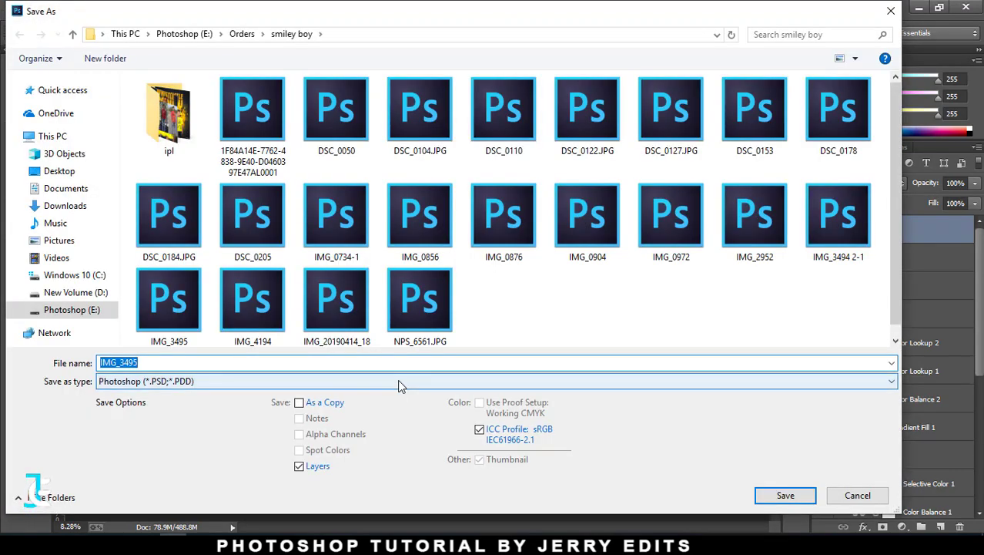
{"action": "left_click", "coordinate": [397, 381]}
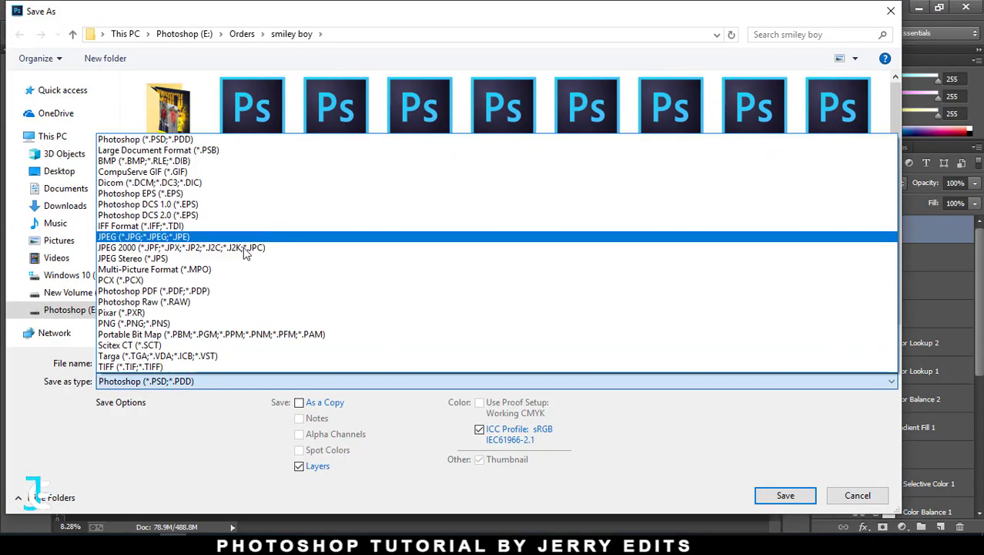
{"action": "left_click", "coordinate": [401, 233]}
{"action": "left_click", "coordinate": [785, 496]}
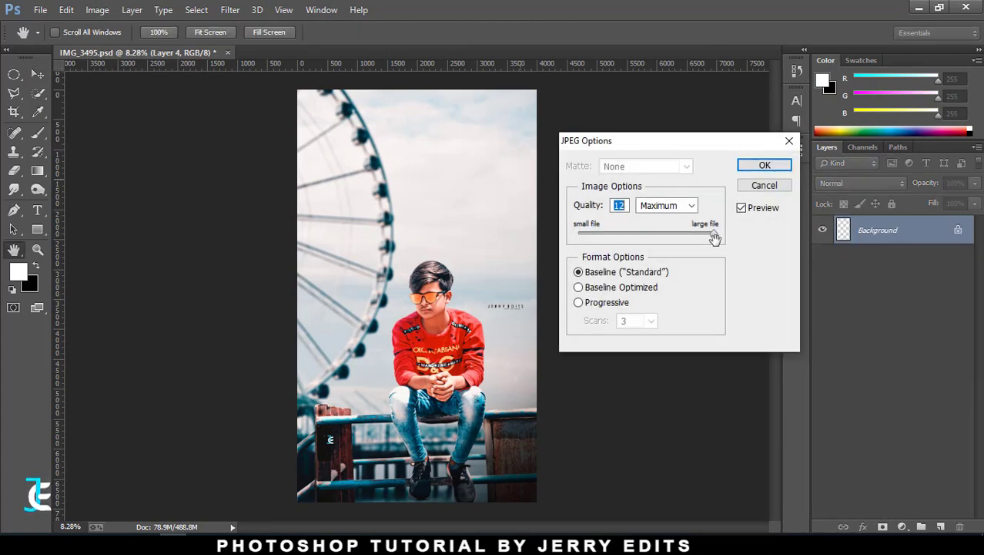
{"action": "left_click_drag", "start_coordinate": [714, 234], "coordinate": [707, 237]}
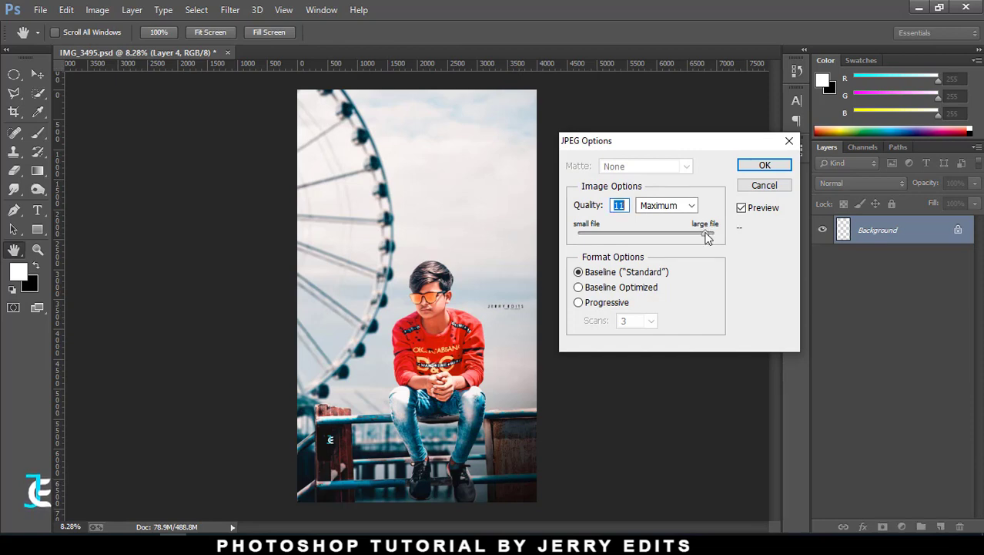
{"action": "left_click_drag", "start_coordinate": [707, 237], "coordinate": [709, 237]}
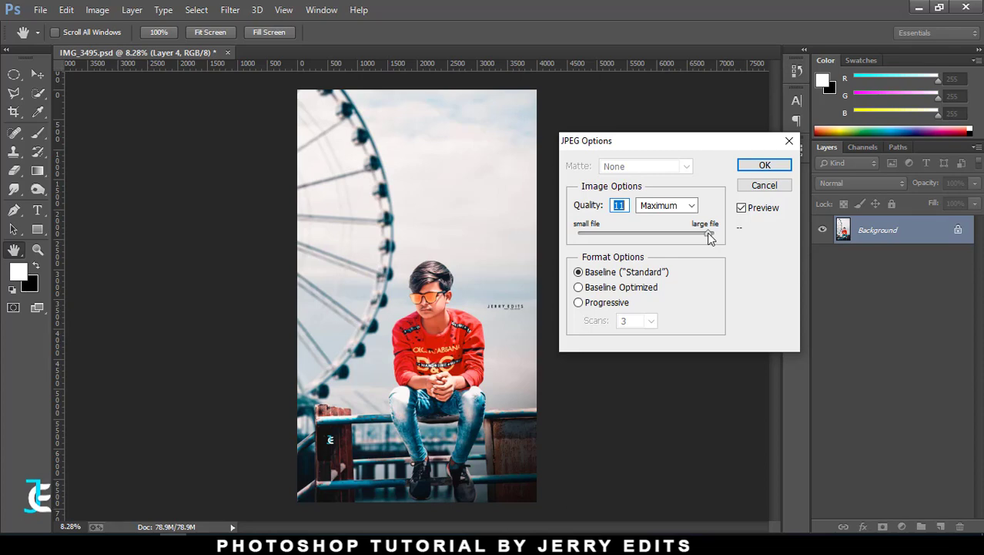
{"action": "left_click", "coordinate": [764, 167]}
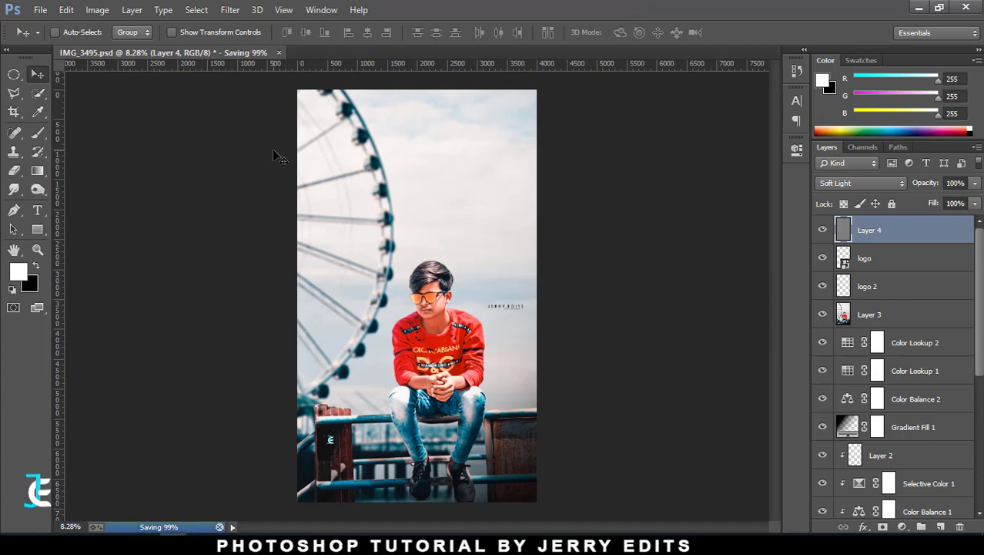
- Save the layered IMG_3495.psd document with all edits
{"action": "left_click", "coordinate": [40, 9]}
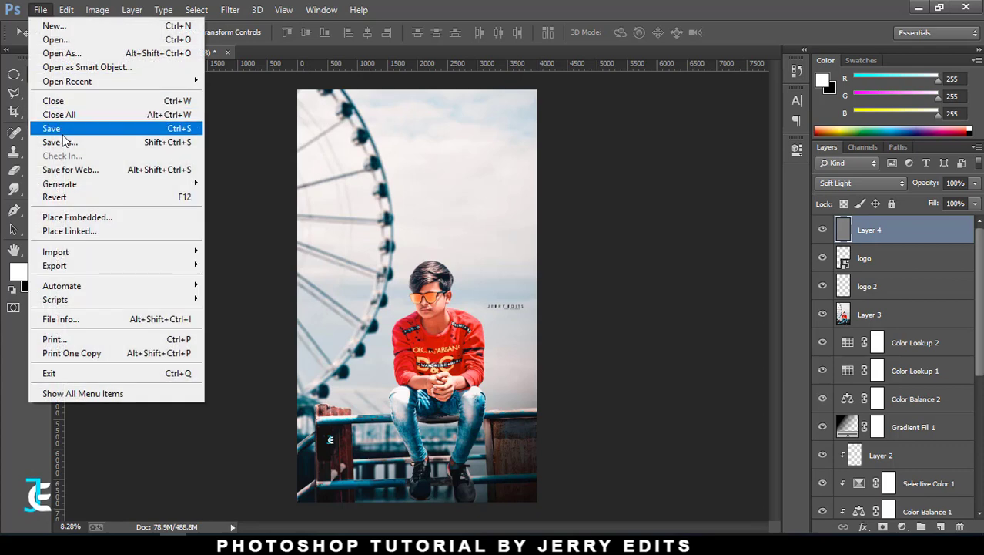
{"action": "left_click", "coordinate": [64, 133]}
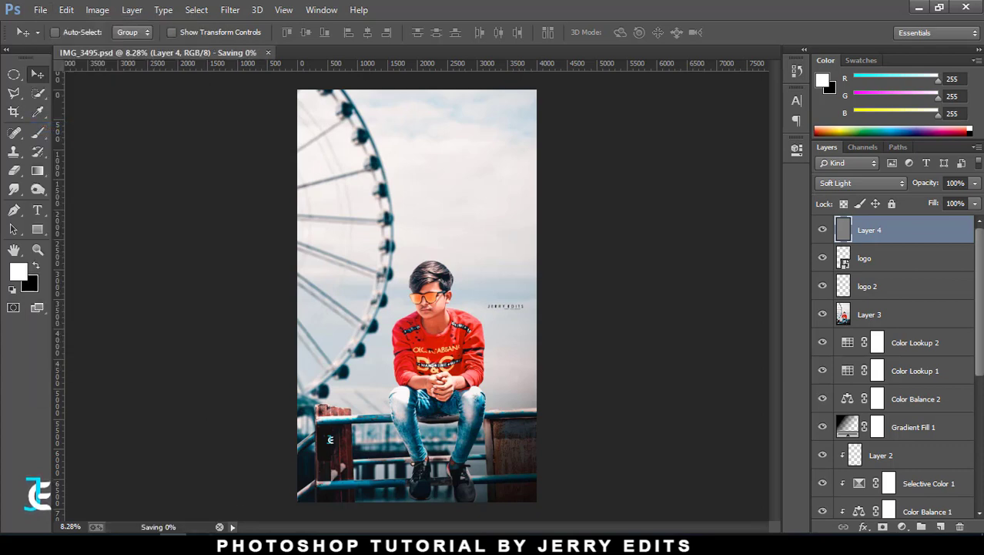
{"action": "key", "text": "alt+Tab"}
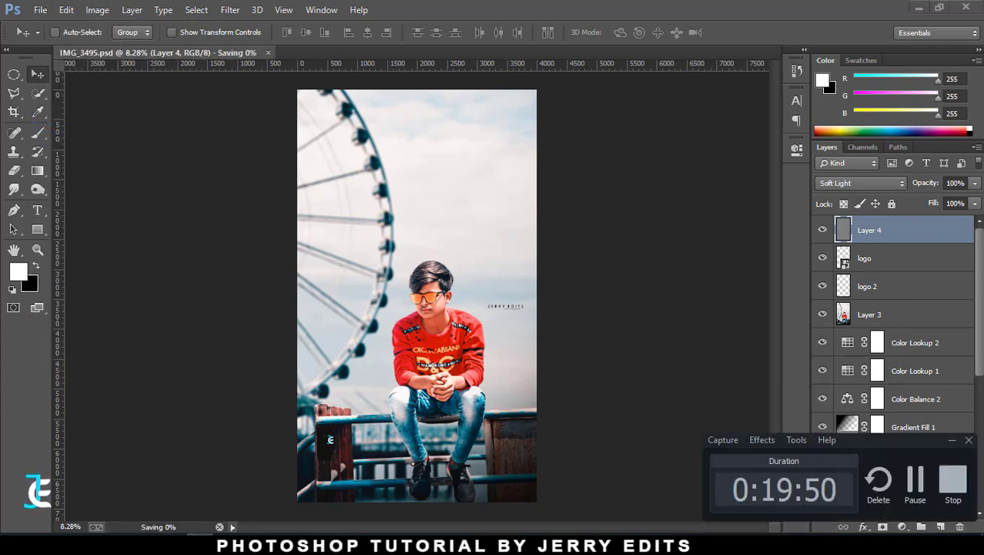